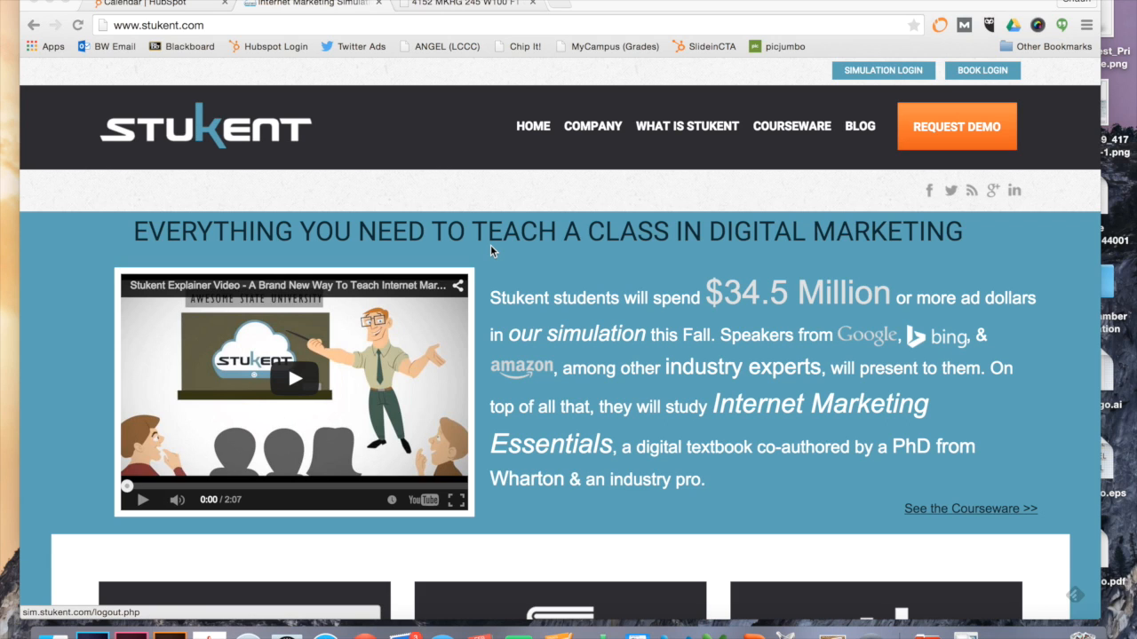
Sign in with the saved account e-mail and password, then open the Search Engine Marketing campaigns list
{"action": "left_click", "coordinate": [868, 77]}
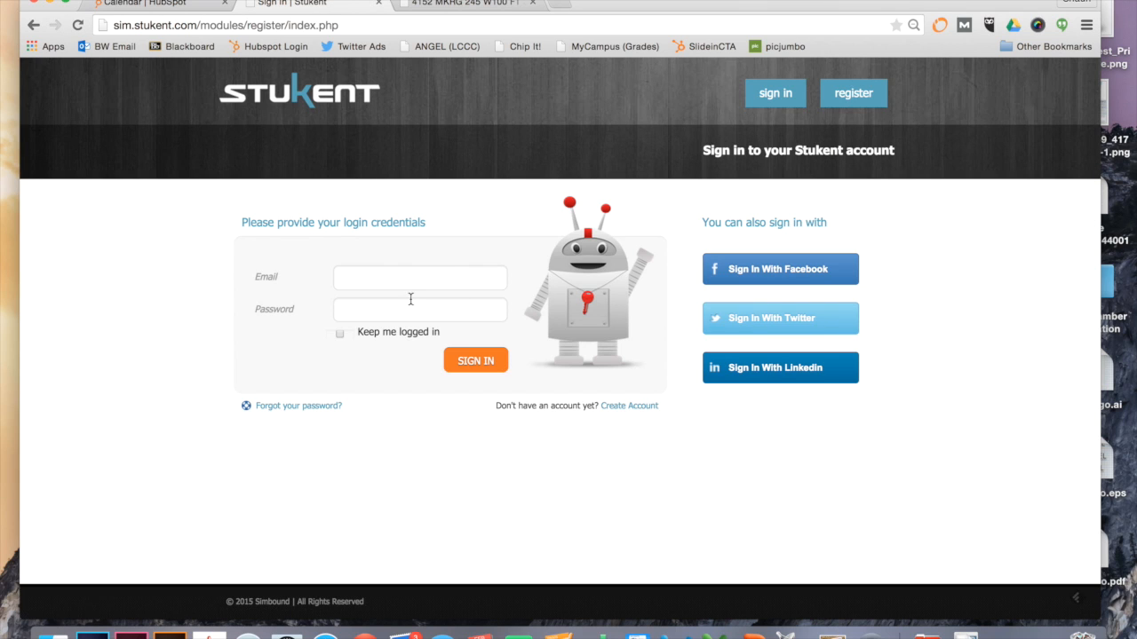
{"action": "left_click", "coordinate": [403, 281]}
{"action": "type", "text": "skanary"}
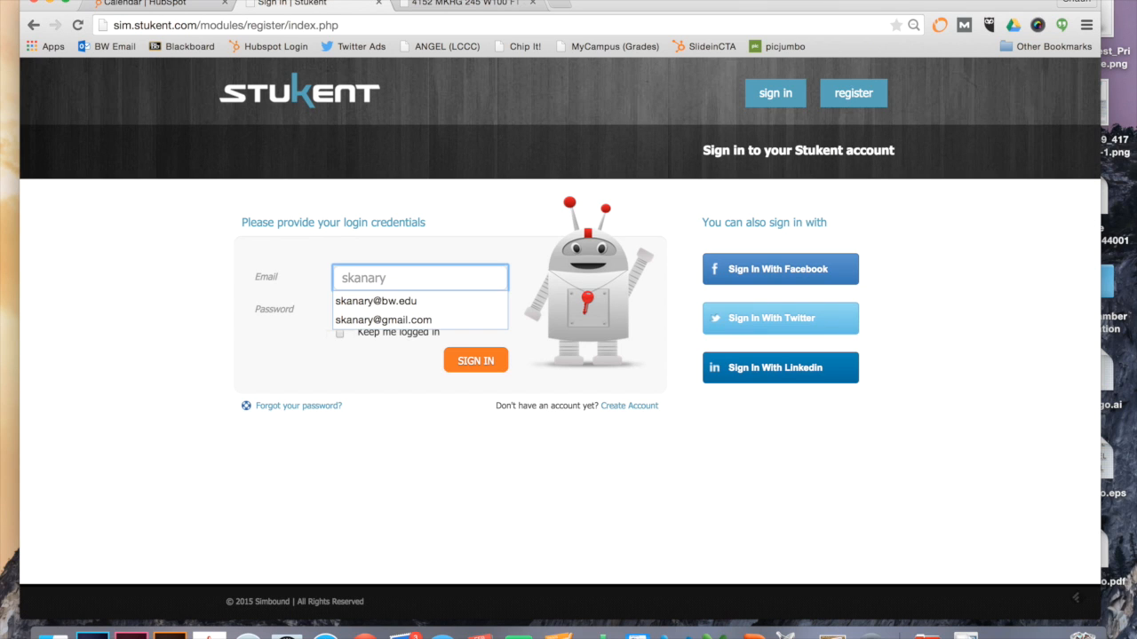
{"action": "key", "text": "Down"}
{"action": "key", "text": "Down"}
{"action": "key", "text": "Tab"}
{"action": "type", "text": "••••••••••"}
{"action": "key", "text": "Return"}
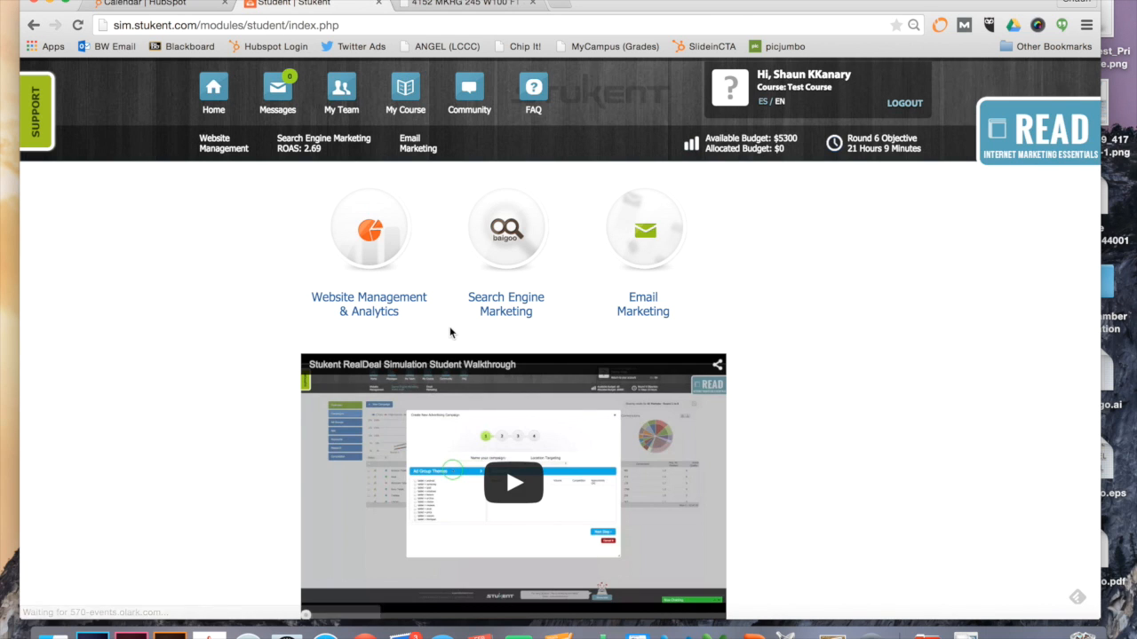
{"action": "left_click", "coordinate": [508, 261]}
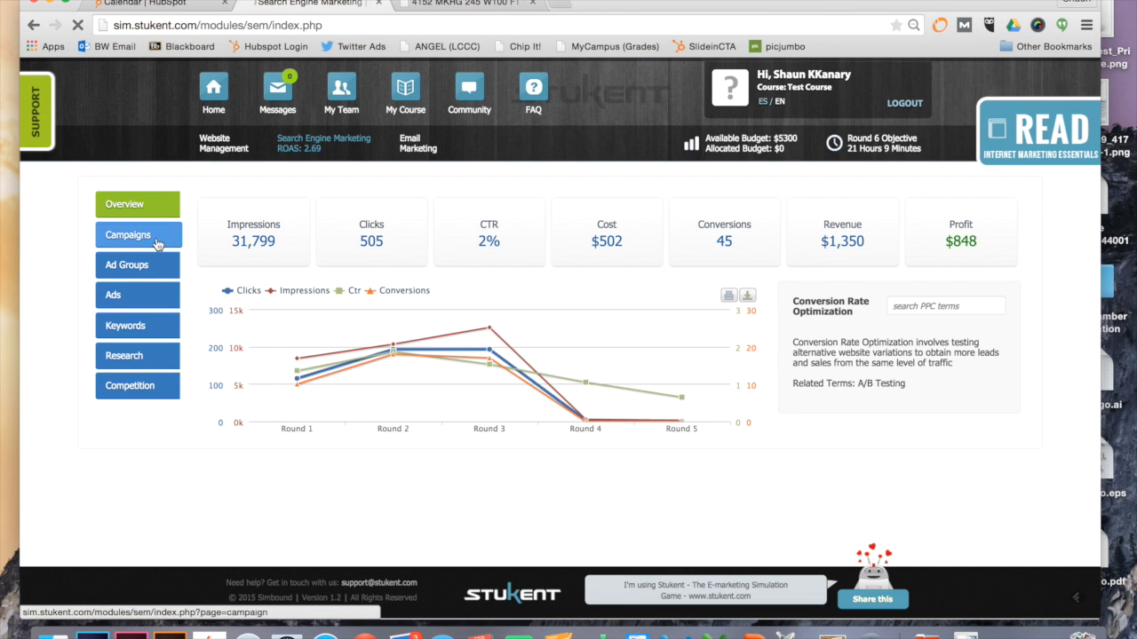
{"action": "left_click", "coordinate": [156, 243]}
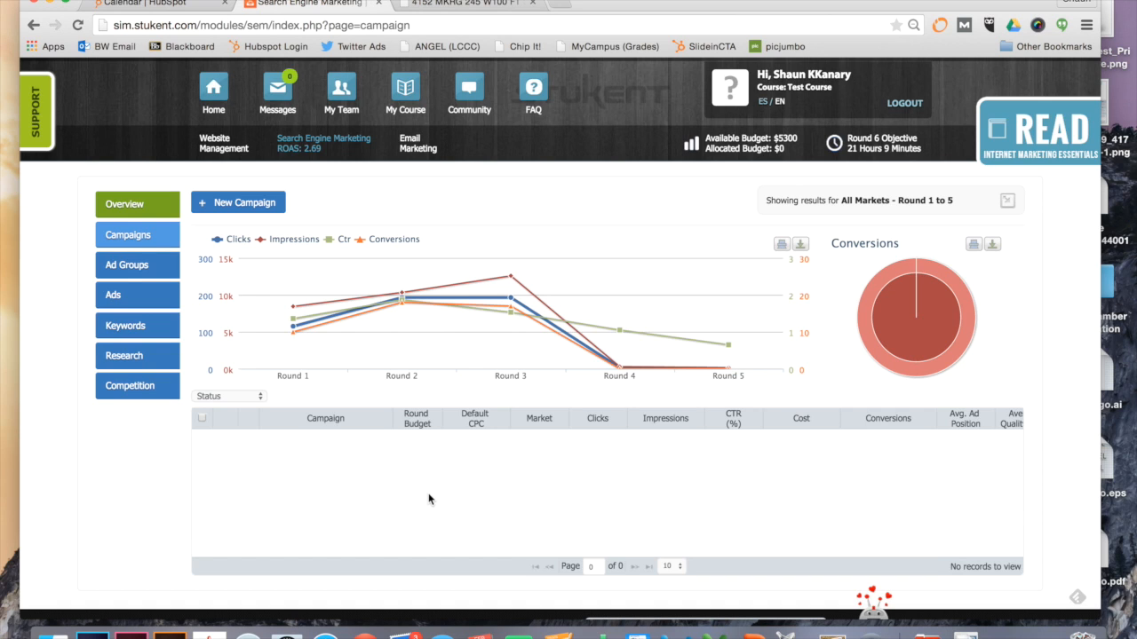
Start a new campaign named 'iPad Product Line - ' plus the student's name, with the tablet » ipad theme
{"action": "left_click", "coordinate": [255, 206]}
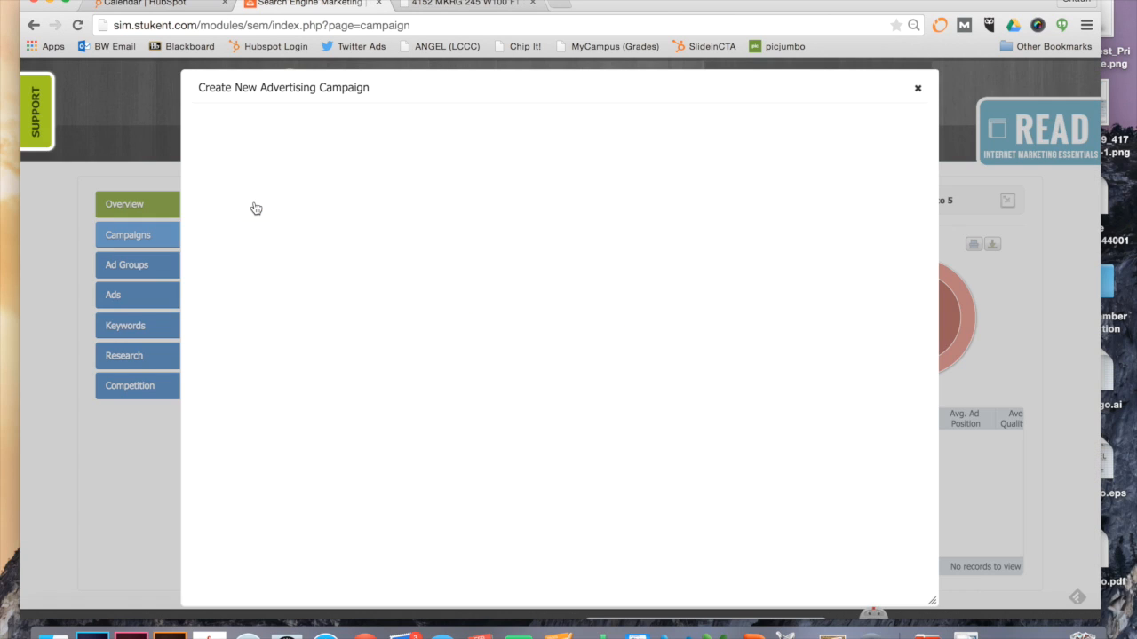
{"action": "left_click", "coordinate": [370, 260]}
{"action": "type", "text": "iPad"}
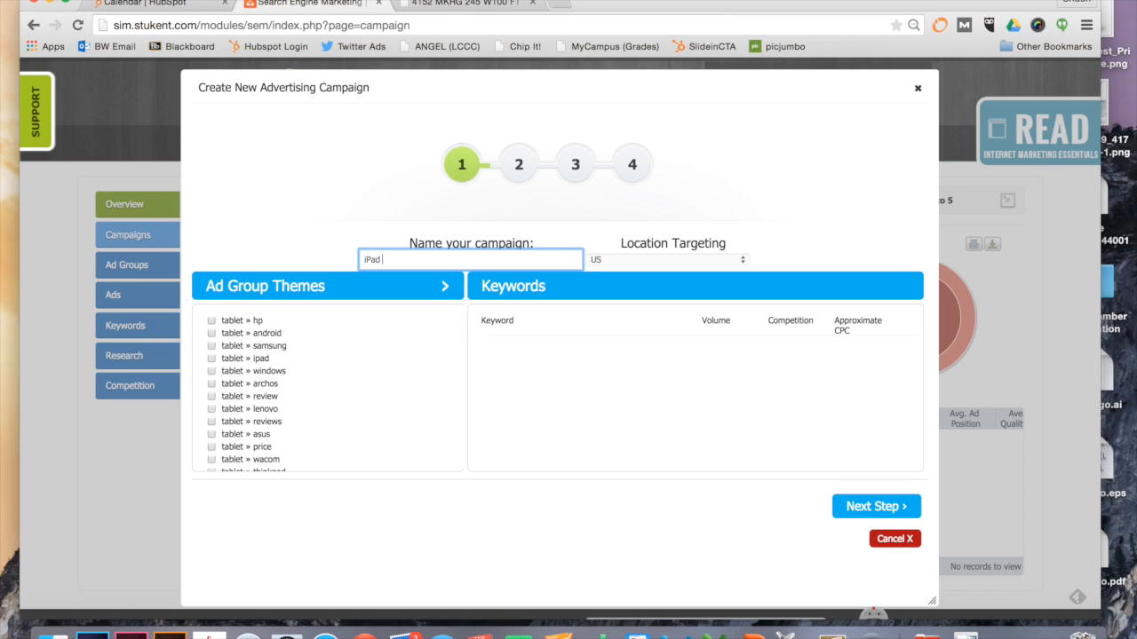
{"action": "type", "text": " Product Line - Shaun Kanary"}
{"action": "left_click", "coordinate": [212, 359]}
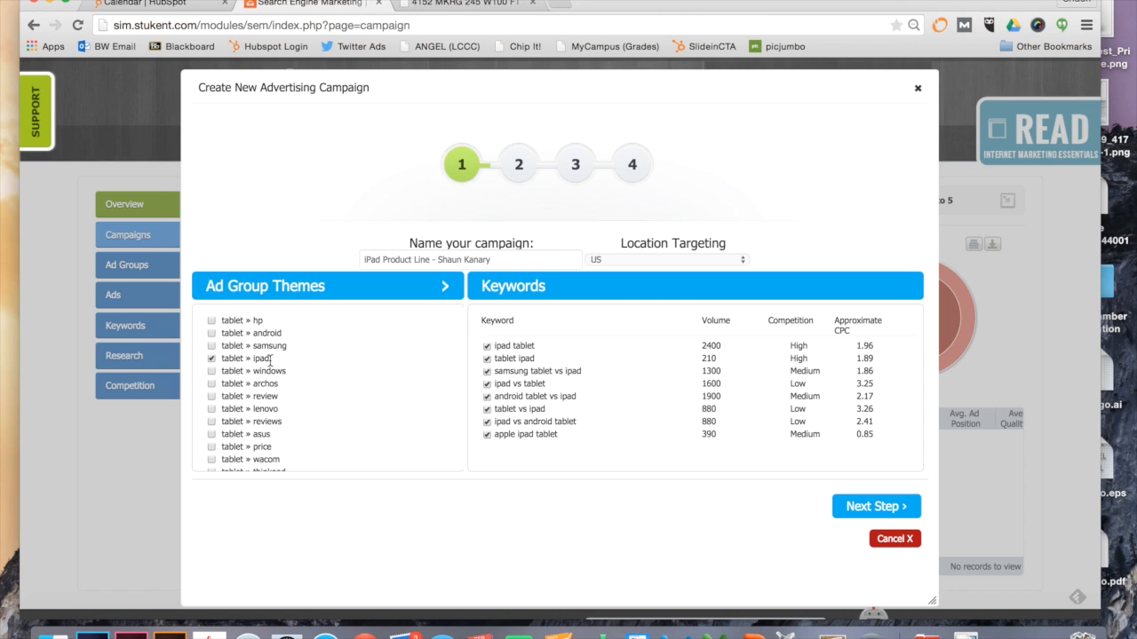
Drop the five comparison keywords: ipad vs android tablet, tablet vs ipad, ipad vs tablet, samsung tablet vs ipad, and android tablet vs ipad
{"action": "left_click", "coordinate": [487, 422]}
{"action": "left_click", "coordinate": [486, 410]}
{"action": "left_click", "coordinate": [487, 384]}
{"action": "left_click", "coordinate": [486, 371]}
{"action": "left_click", "coordinate": [487, 397]}
Set the campaign's round budget to 300
{"action": "left_click", "coordinate": [852, 506]}
{"action": "left_click", "coordinate": [485, 256]}
{"action": "type", "text": "300"}
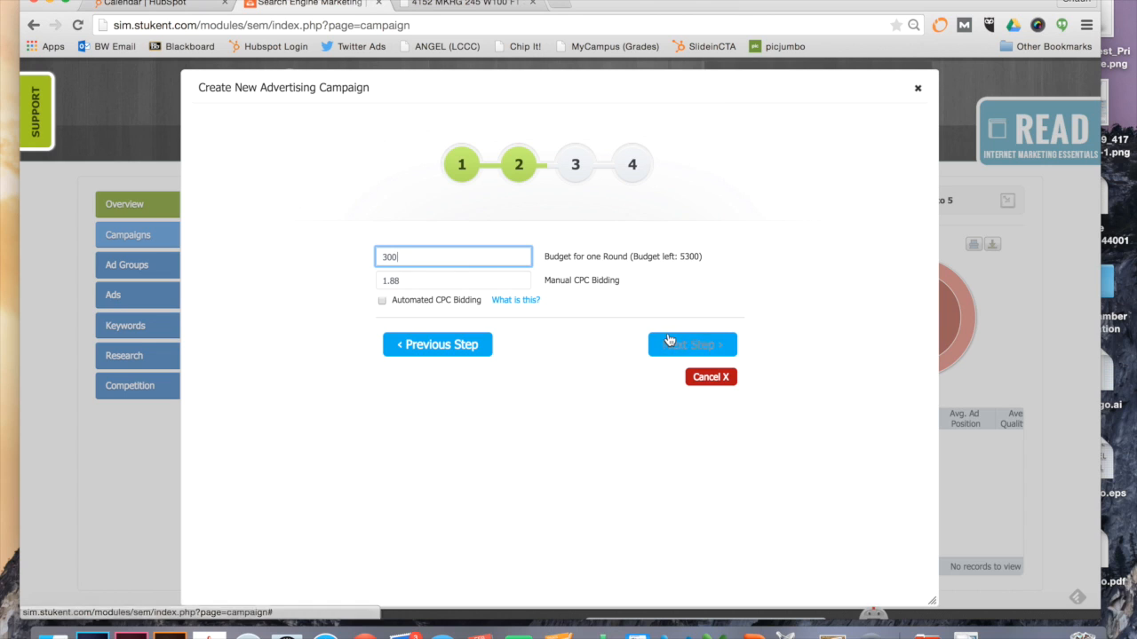
Write the ad headline 'Get Your iPads Here' with descriptions about great prices and free shipping on all iPads
{"action": "left_click", "coordinate": [670, 341]}
{"action": "left_click", "coordinate": [398, 312]}
{"action": "type", "text": "G"}
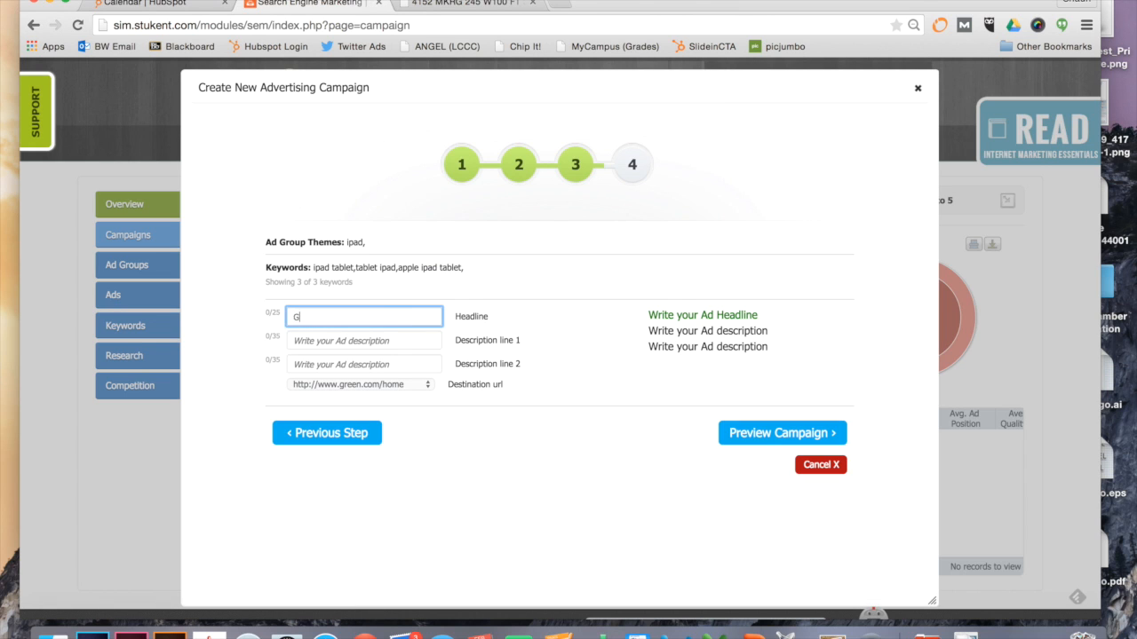
{"action": "type", "text": "et Your iPads Here"}
{"action": "key", "text": "Tab"}
{"action": "type", "text": "Great prices on all version"}
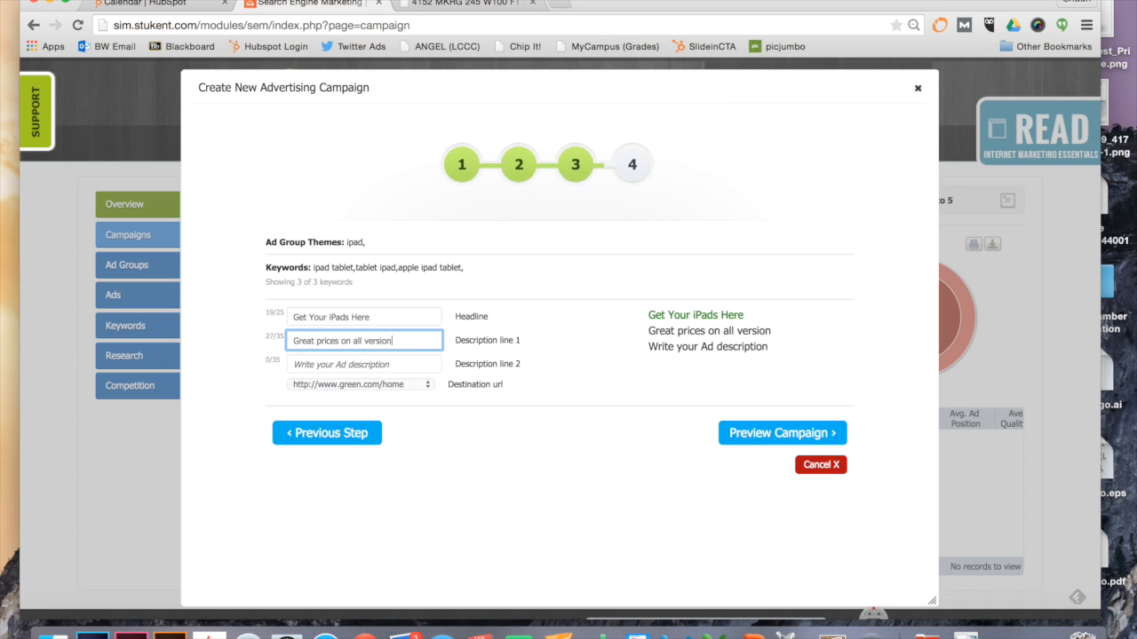
{"action": "type", "text": "s"}
{"action": "type", "text": " of "}
{"action": "type", "text": "iPa"}
{"action": "key", "text": "BackSpace"}
{"action": "key", "text": "BackSpace"}
{"action": "key", "text": "BackSpace"}
{"action": "key", "text": "BackSpace"}
{"action": "key", "text": "BackSpace"}
{"action": "key", "text": "BackSpace"}
{"action": "key", "text": "Tab"}
{"action": "type", "text": "F"}
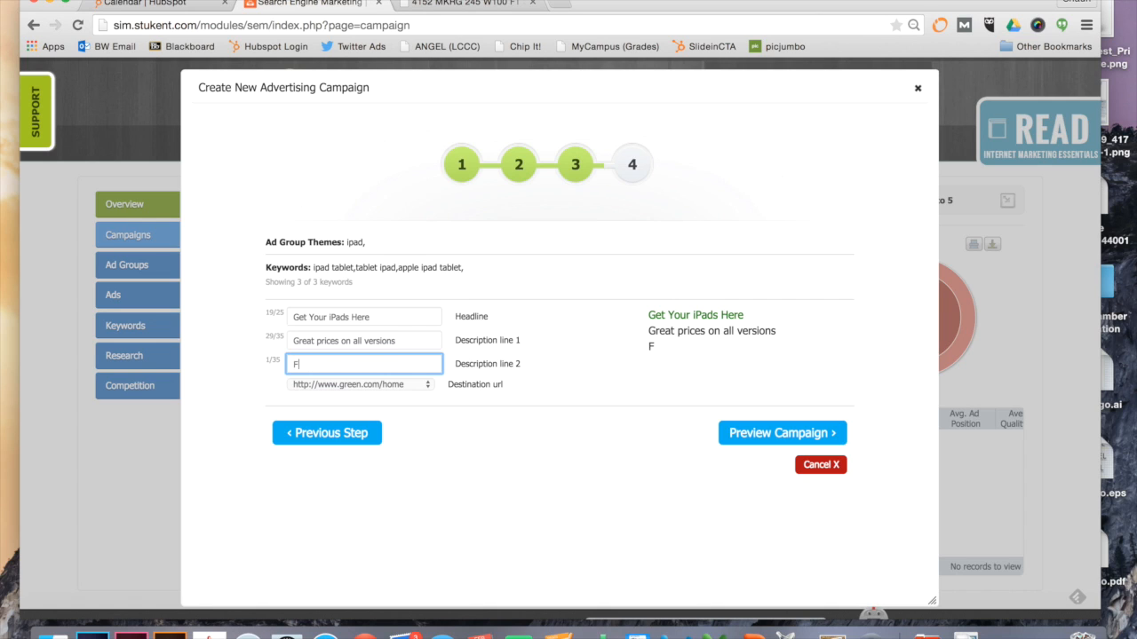
{"action": "type", "text": "ree Shipping on al"}
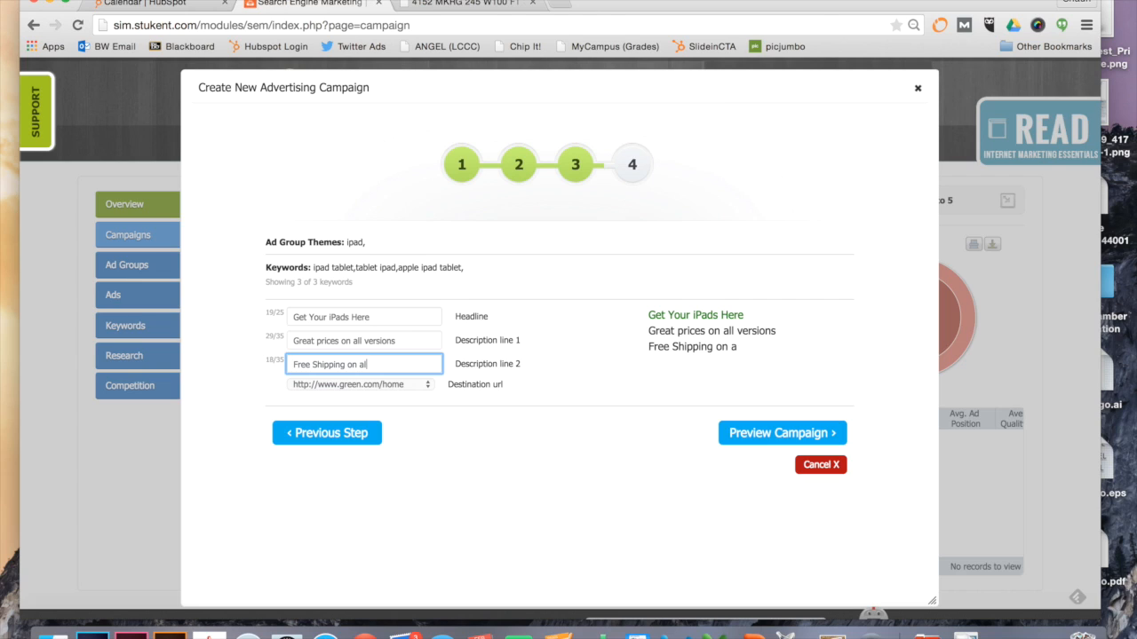
{"action": "type", "text": "l iPads"}
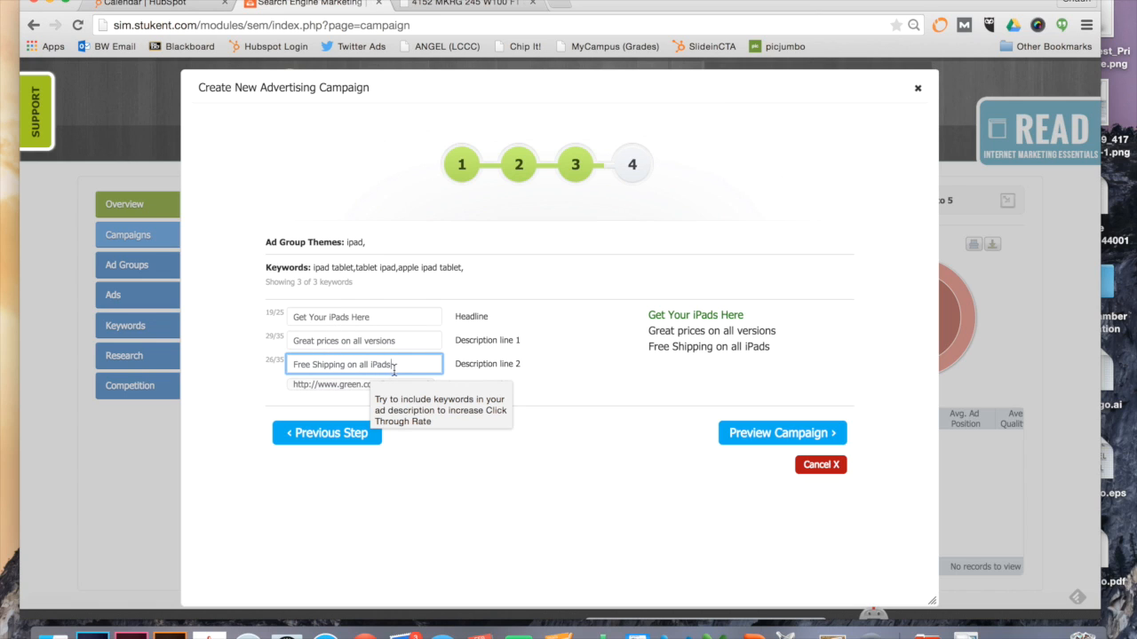
{"action": "type", "text": "."}
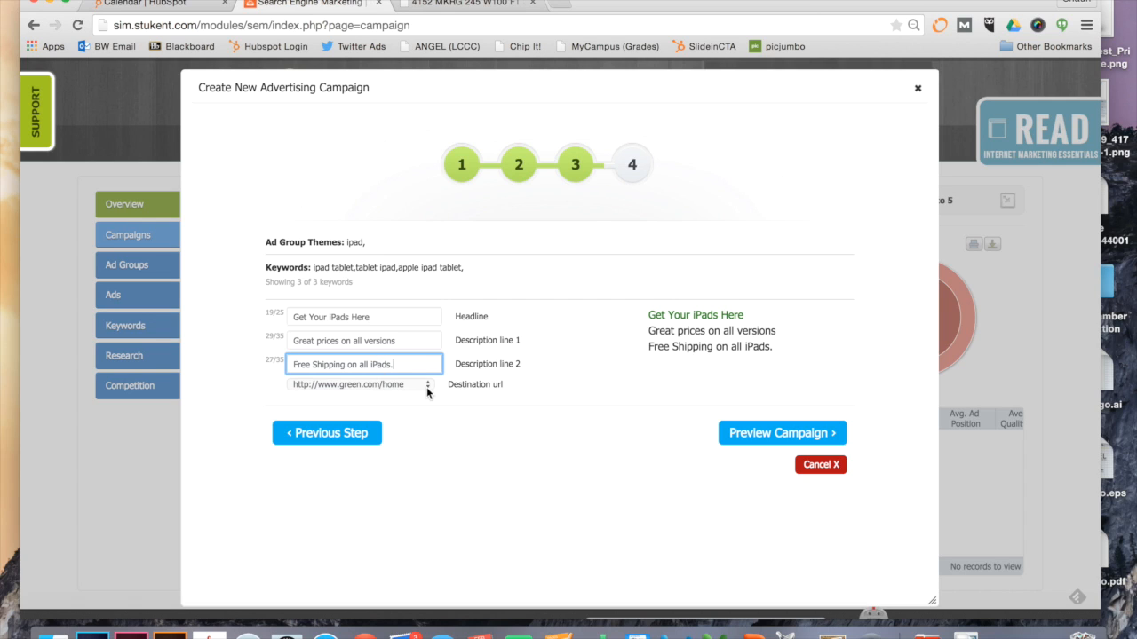
Keep green.com/home as the destination URL and preview the campaign summary
{"action": "left_click", "coordinate": [426, 392]}
{"action": "left_click", "coordinate": [426, 387]}
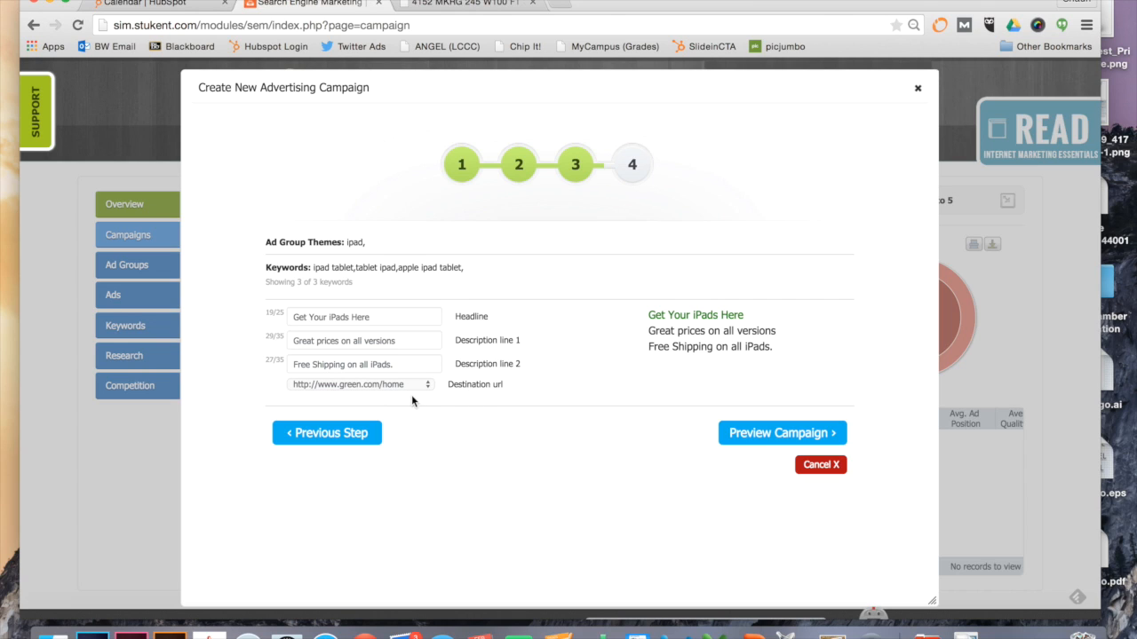
{"action": "left_click", "coordinate": [401, 385]}
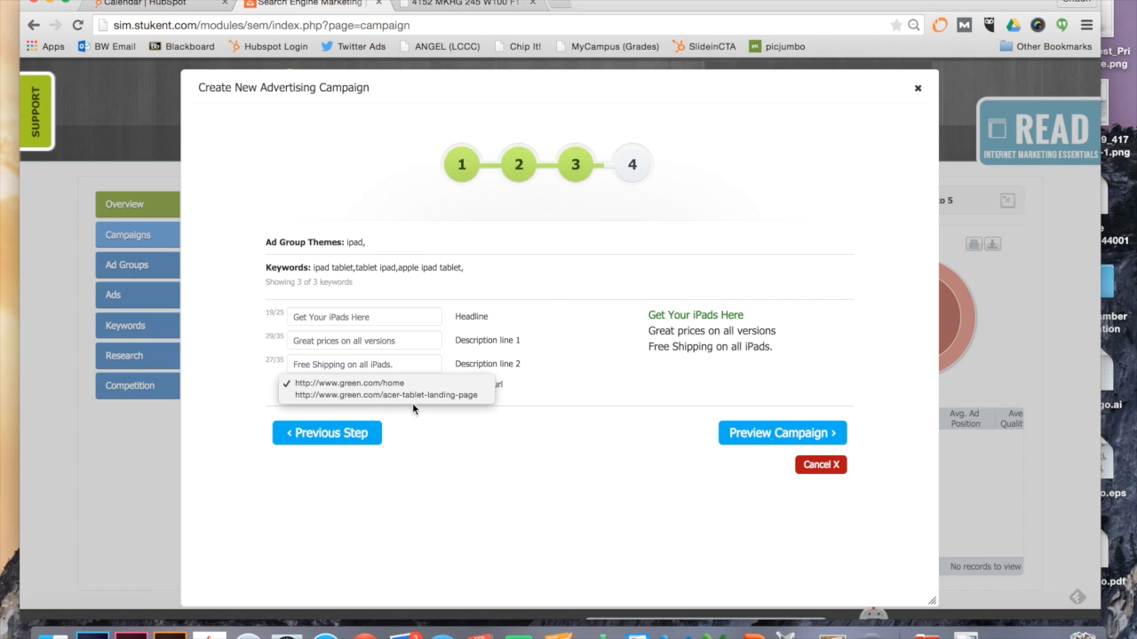
{"action": "left_click", "coordinate": [571, 371]}
{"action": "left_click", "coordinate": [765, 433]}
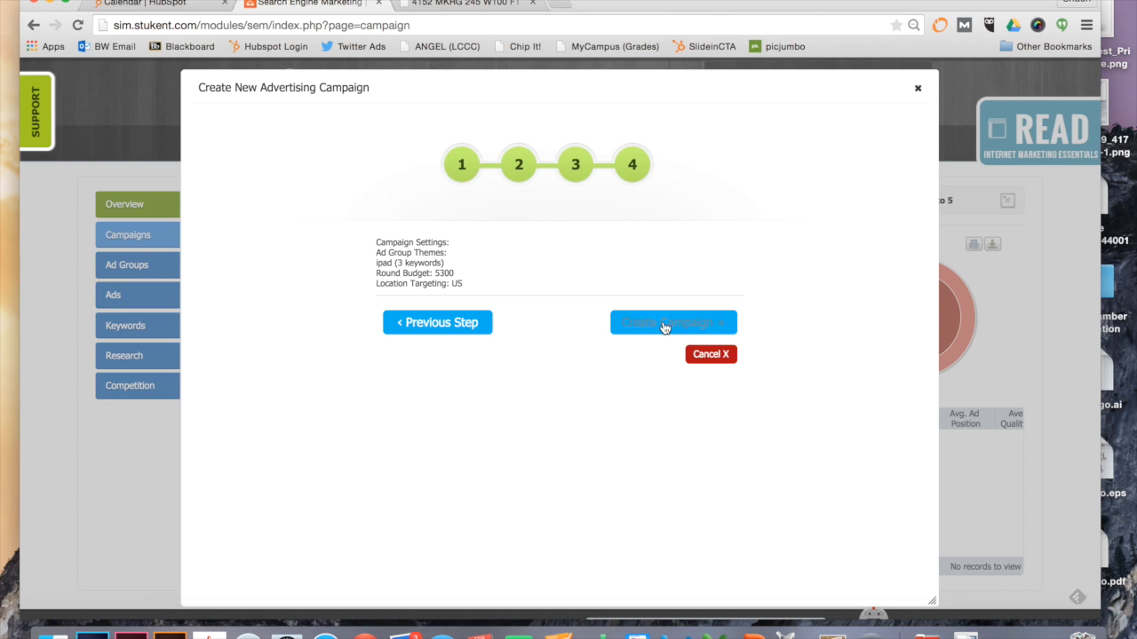
Create the iPad Product Line campaign and find its tablet ipad group in the Ad Groups list
{"action": "left_click", "coordinate": [663, 325]}
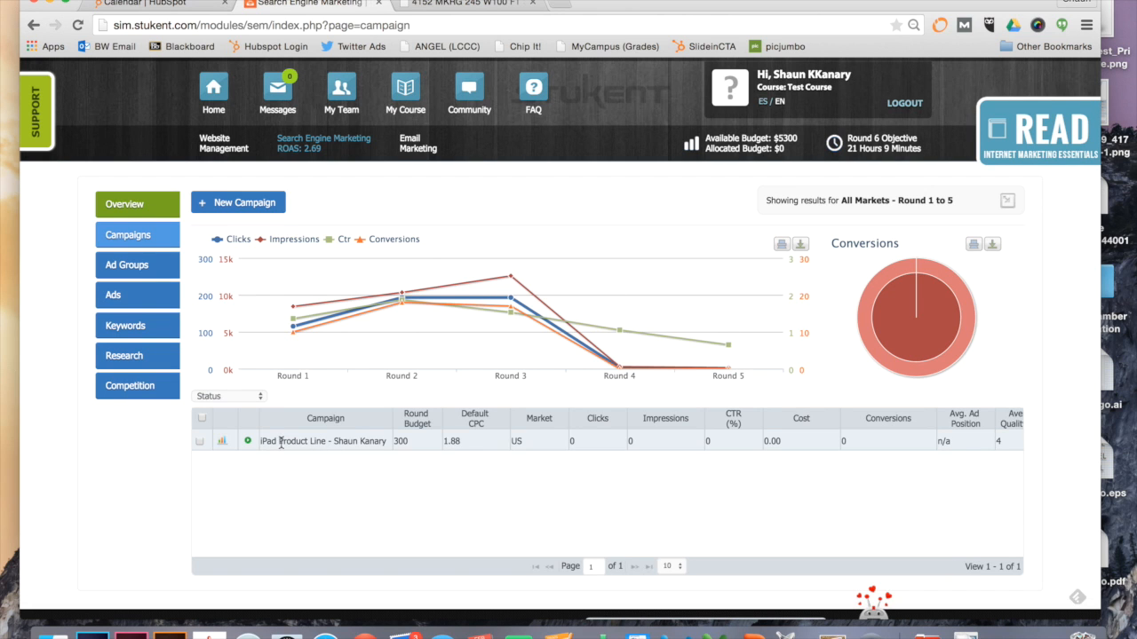
{"action": "left_click", "coordinate": [142, 238]}
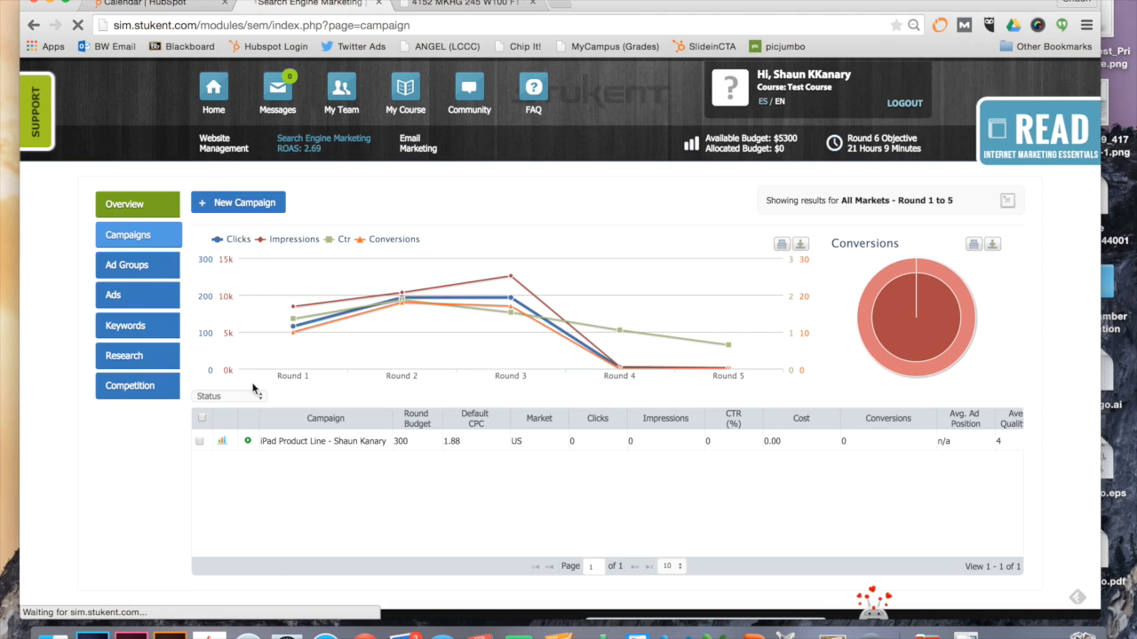
{"action": "left_click", "coordinate": [130, 265]}
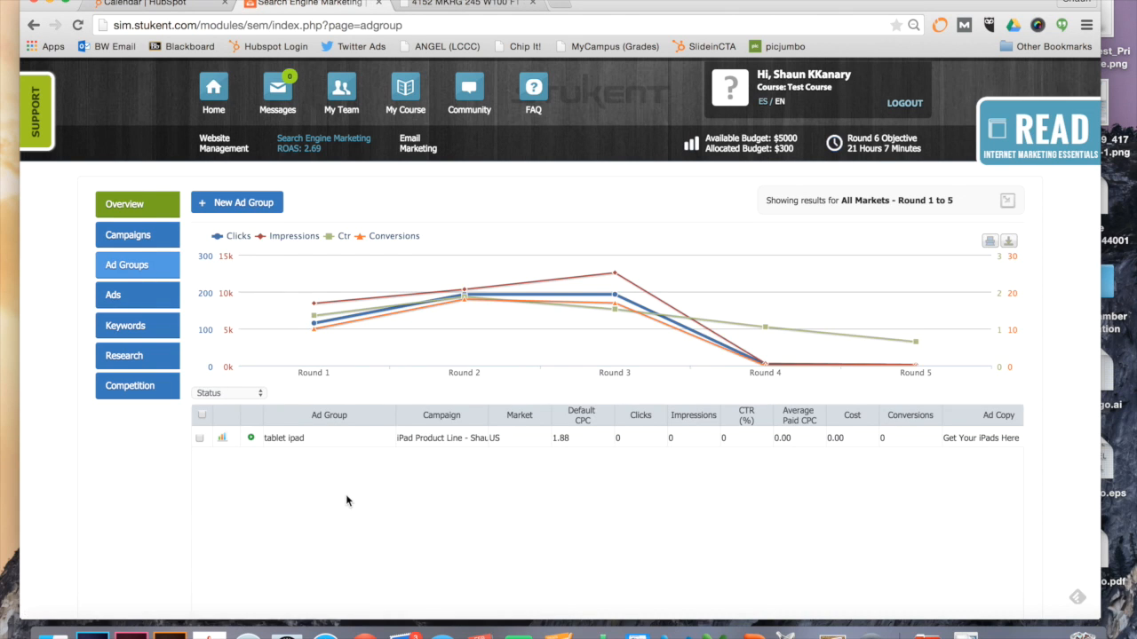
{"action": "scroll", "coordinate": [345, 501], "scroll_direction": "down", "scroll_amount": 1}
{"action": "scroll", "coordinate": [300, 423], "scroll_direction": "down", "scroll_amount": 1}
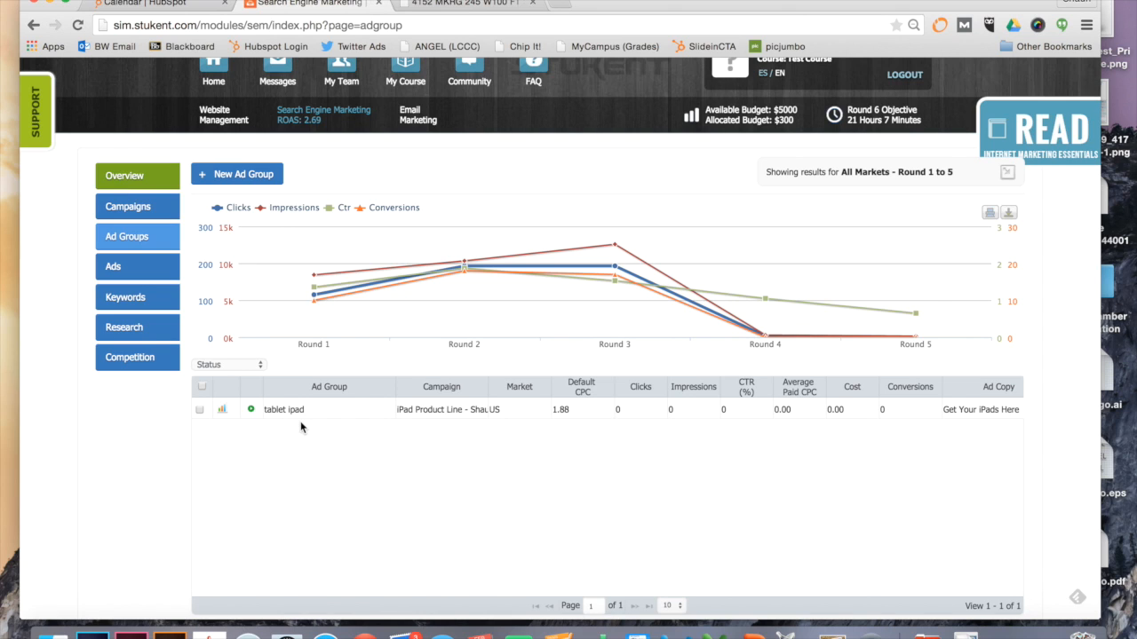
Name a new ad group 'Review or Comparison' and advance to its campaign settings step
{"action": "left_click", "coordinate": [262, 182]}
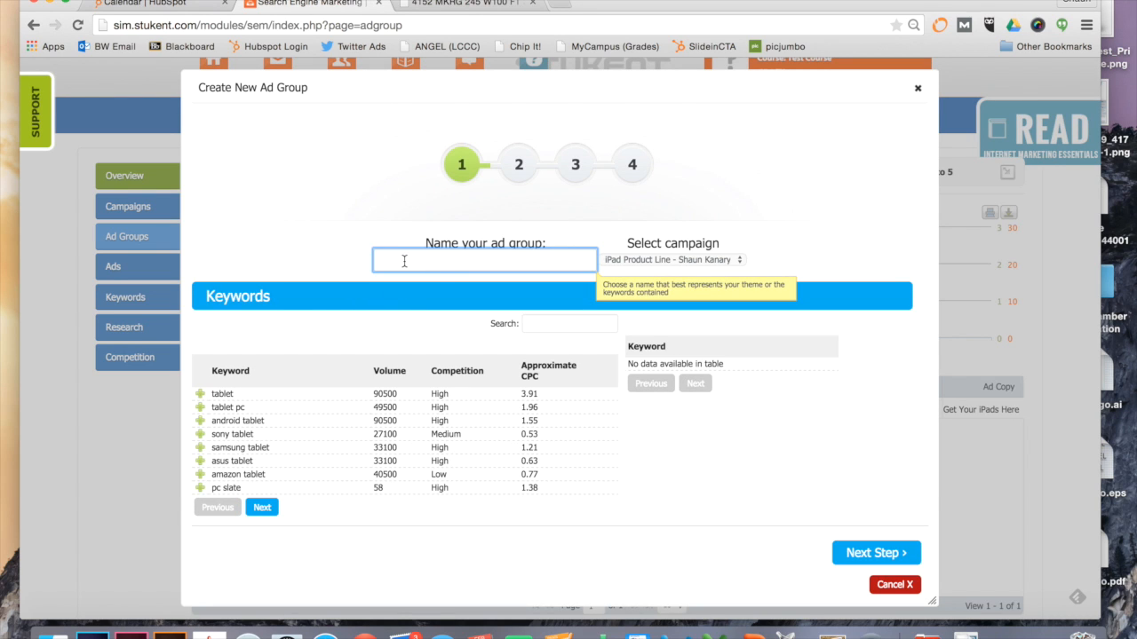
{"action": "type", "text": "Review or Comparison"}
{"action": "left_click", "coordinate": [847, 549]}
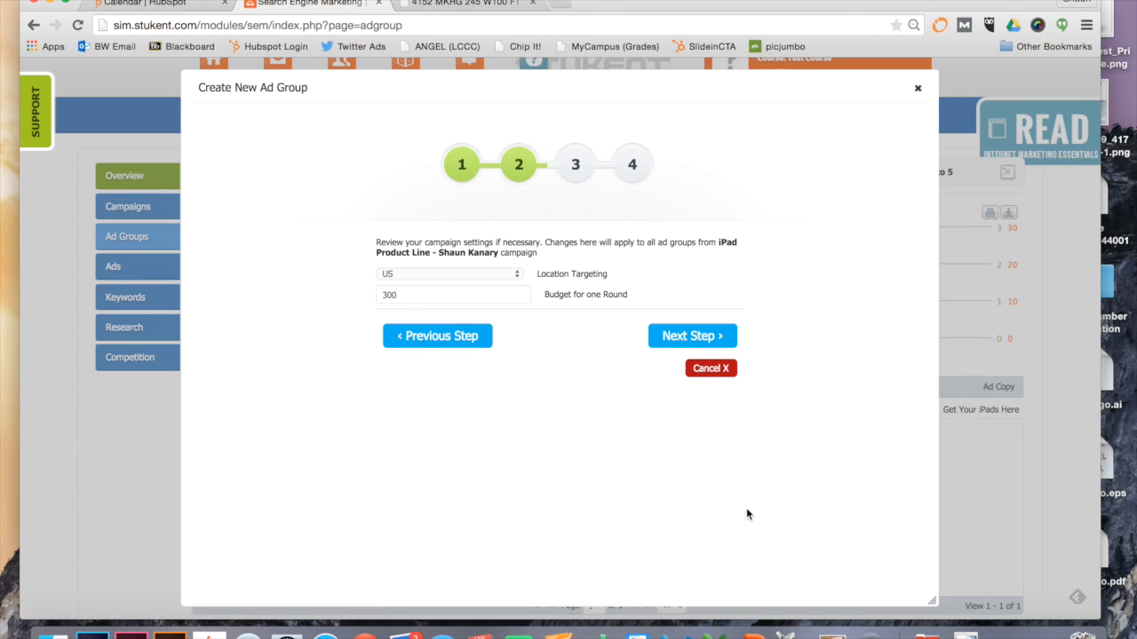
Give the comparison ad the headline 'iPad Comparison Reviews'
{"action": "left_click", "coordinate": [669, 341]}
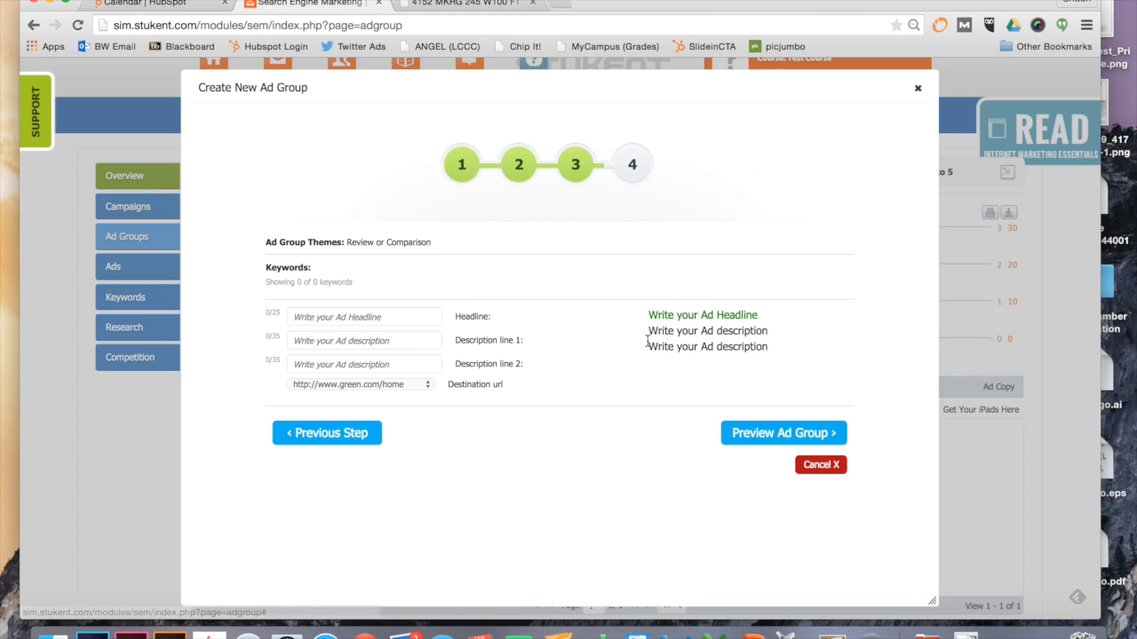
{"action": "left_click", "coordinate": [398, 320]}
{"action": "type", "text": "S"}
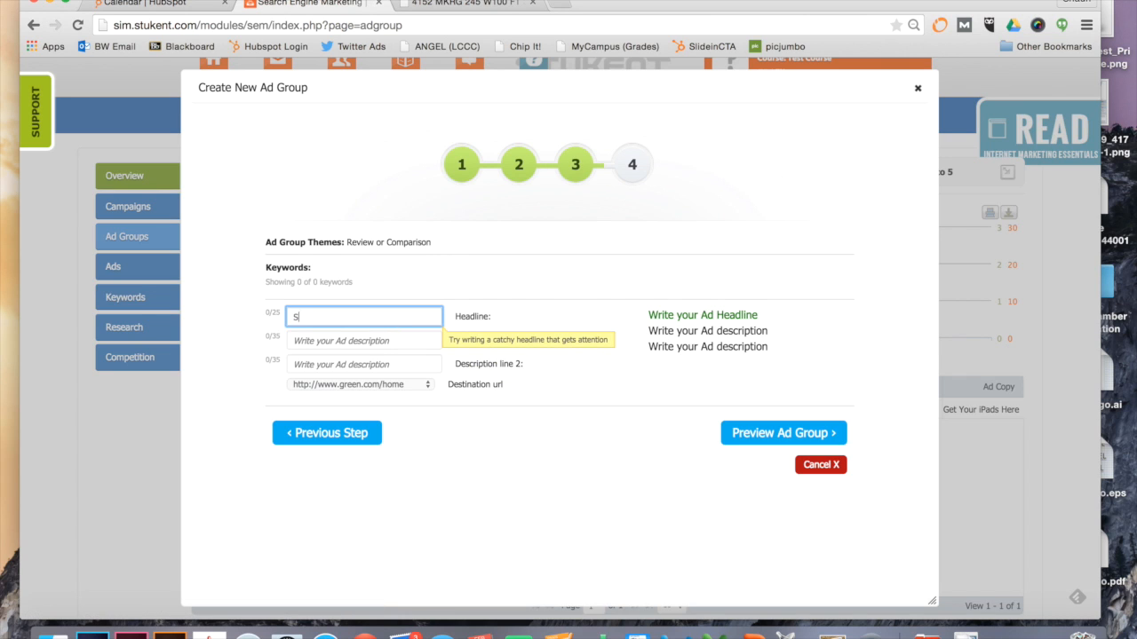
{"action": "type", "text": "ee iPad "}
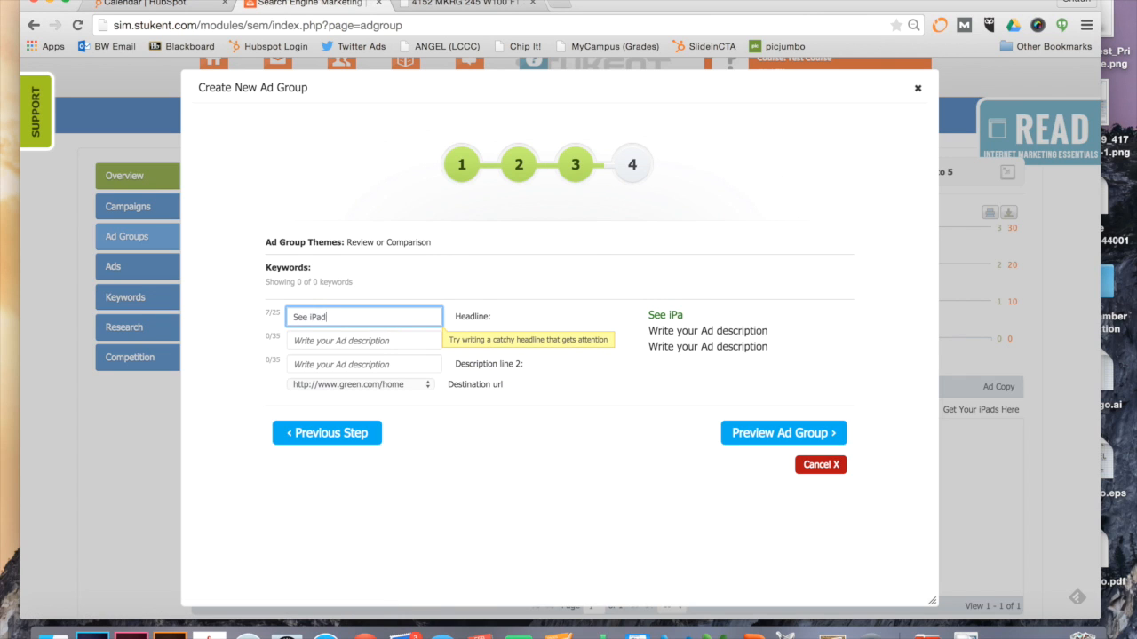
{"action": "type", "text": "Reviews"}
{"action": "left_click_drag", "start_coordinate": [308, 318], "coordinate": [282, 322]}
{"action": "key", "text": "BackSpace"}
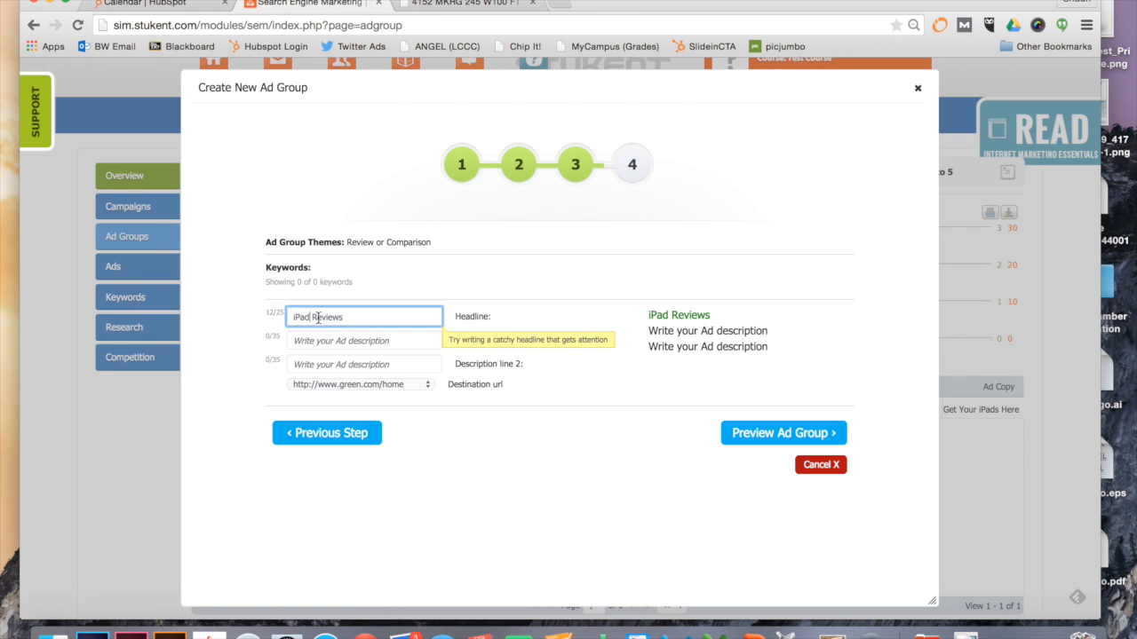
{"action": "type", "text": "Comparison"}
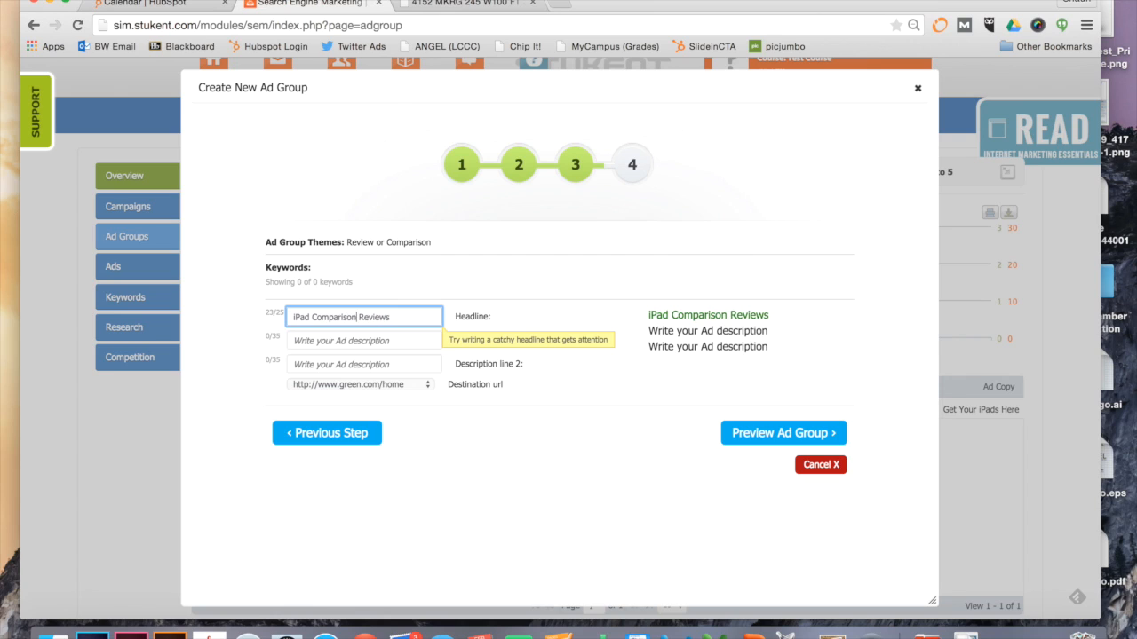
Set description line 1 to 'See the iPad vs Other Tablets'
{"action": "left_click", "coordinate": [307, 343]}
{"action": "type", "text": "S"}
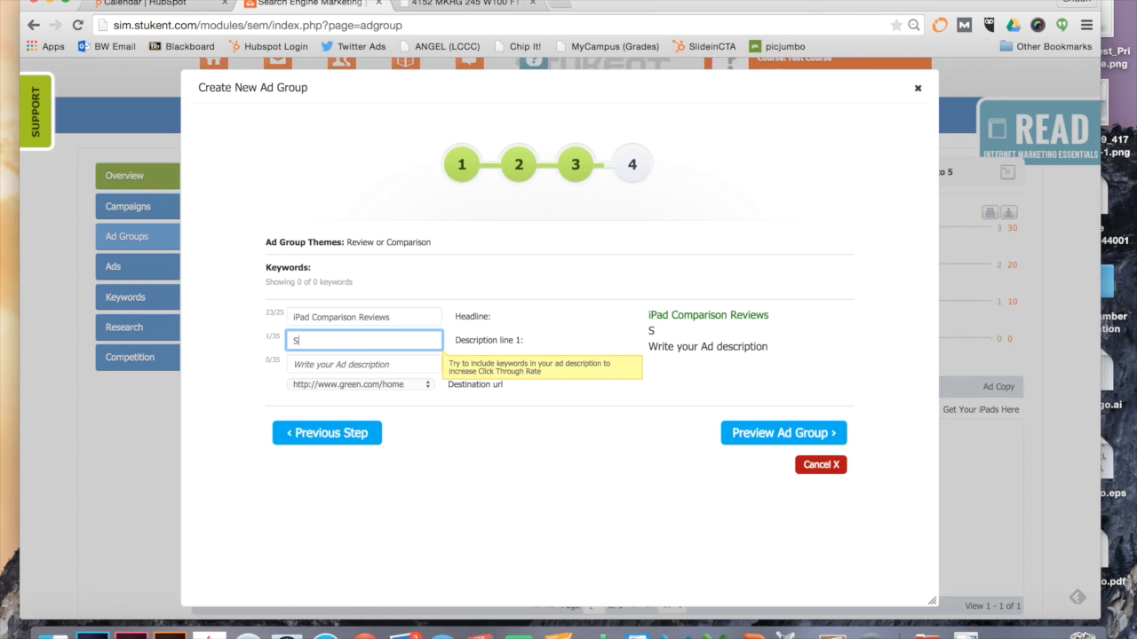
{"action": "type", "text": "ee the iPad vs main"}
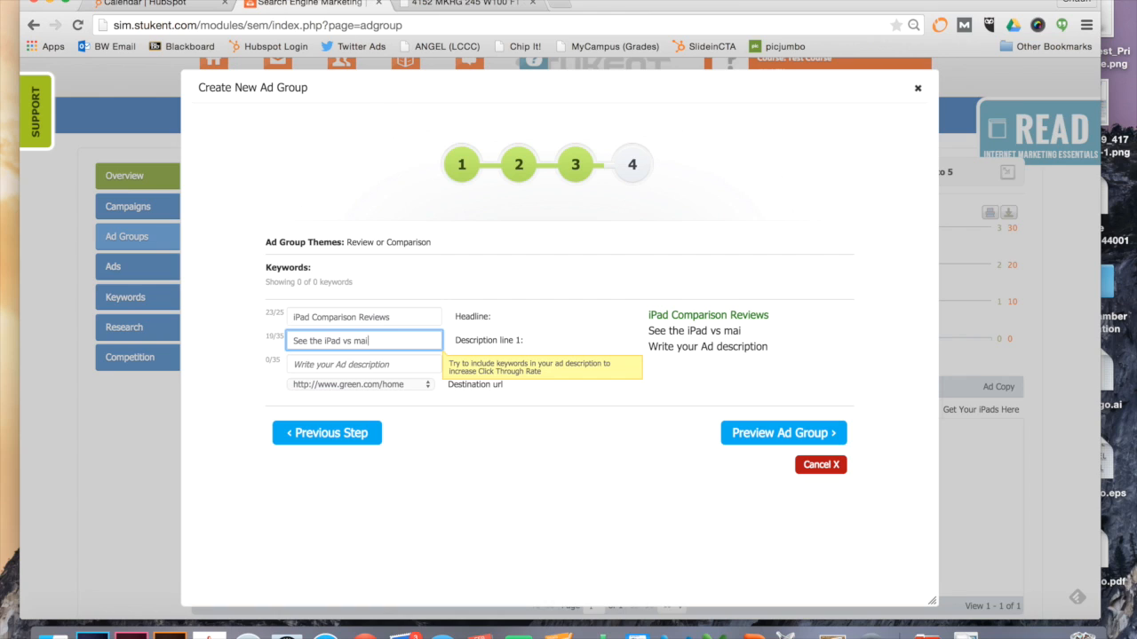
{"action": "key", "text": "BackSpace"}
{"action": "key", "text": "BackSpace"}
{"action": "type", "text": "other"}
{"action": "key", "text": "BackSpace"}
{"action": "key", "text": "BackSpace"}
{"action": "key", "text": "BackSpace"}
{"action": "key", "text": "BackSpace"}
{"action": "type", "text": "Tab"}
{"action": "key", "text": "BackSpace"}
{"action": "key", "text": "BackSpace"}
{"action": "key", "text": "BackSpace"}
{"action": "type", "text": "Other Tablets"}
{"action": "key", "text": "Tab"}
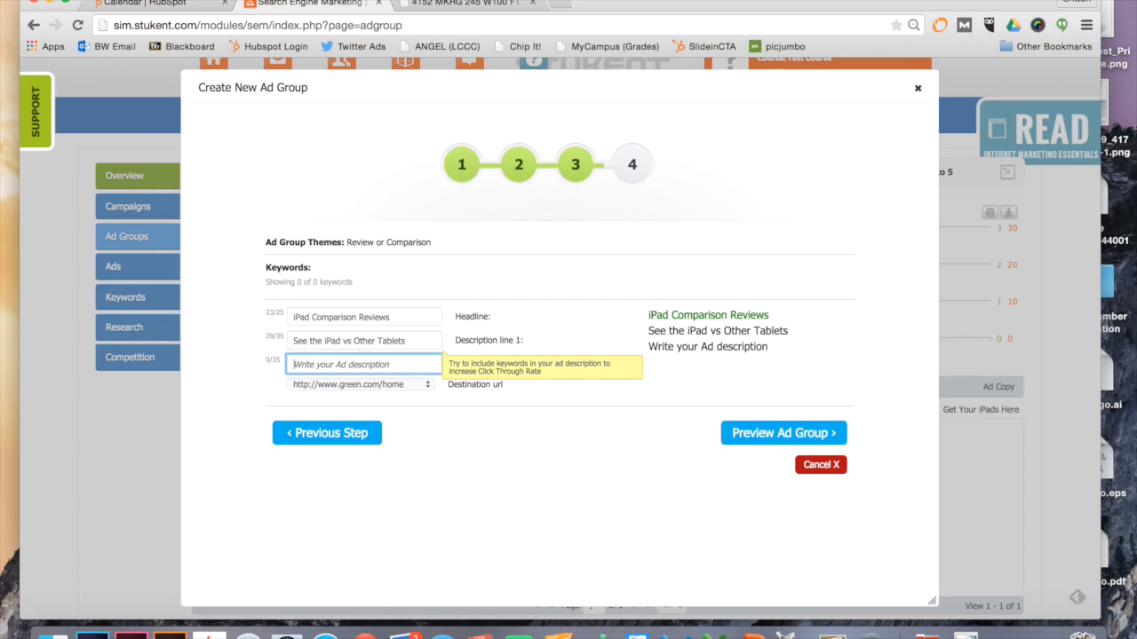
Set description line 2 to 'Great Reviews and Prices' and preview the ad group
{"action": "type", "text": "Comprehens"}
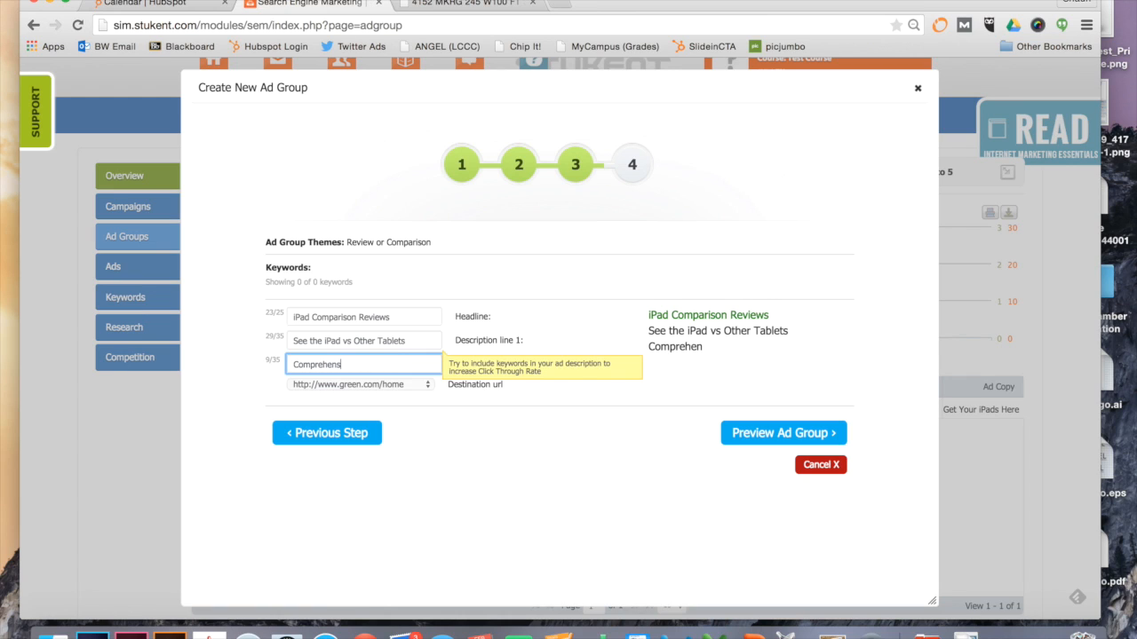
{"action": "type", "text": "ive Reviews"}
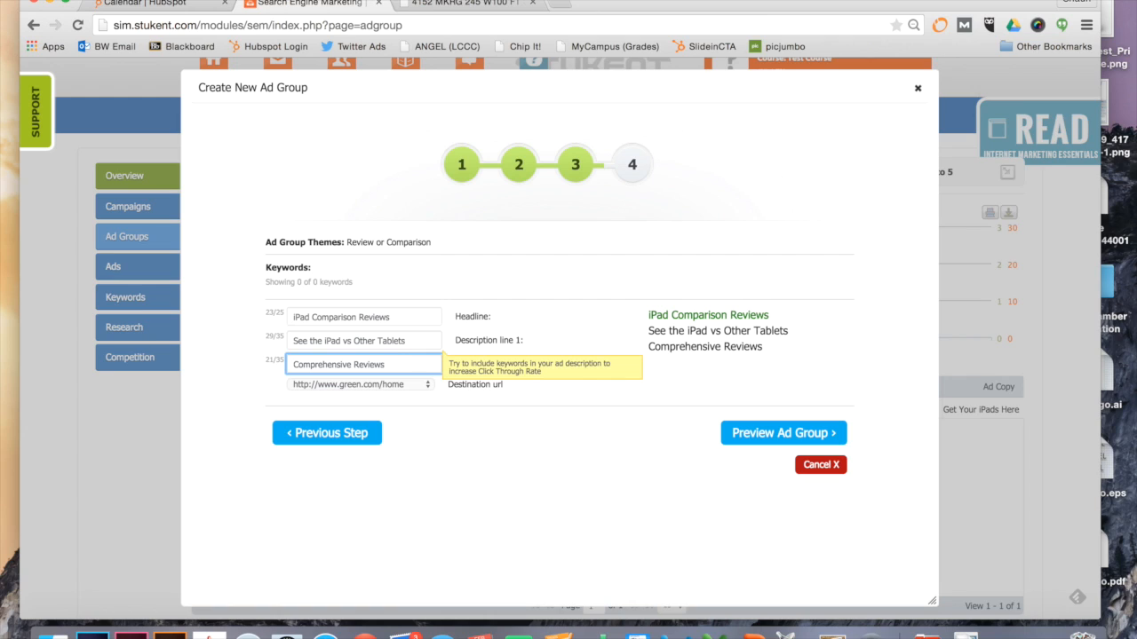
{"action": "key", "text": "BackSpace"}
{"action": "key", "text": "BackSpace"}
{"action": "key", "text": "BackSpace"}
{"action": "key", "text": "BackSpace"}
{"action": "key", "text": "BackSpace"}
{"action": "key", "text": "BackSpace"}
{"action": "key", "text": "BackSpace"}
{"action": "key", "text": "BackSpace"}
{"action": "key", "text": "BackSpace"}
{"action": "key", "text": "BackSpace"}
{"action": "key", "text": "BackSpace"}
{"action": "key", "text": "BackSpace"}
{"action": "key", "text": "BackSpace"}
{"action": "key", "text": "BackSpace"}
{"action": "key", "text": "BackSpace"}
{"action": "key", "text": "BackSpace"}
{"action": "key", "text": "BackSpace"}
{"action": "key", "text": "BackSpace"}
{"action": "key", "text": "BackSpace"}
{"action": "key", "text": "BackSpace"}
{"action": "key", "text": "BackSpace"}
{"action": "type", "text": "Great Rev"}
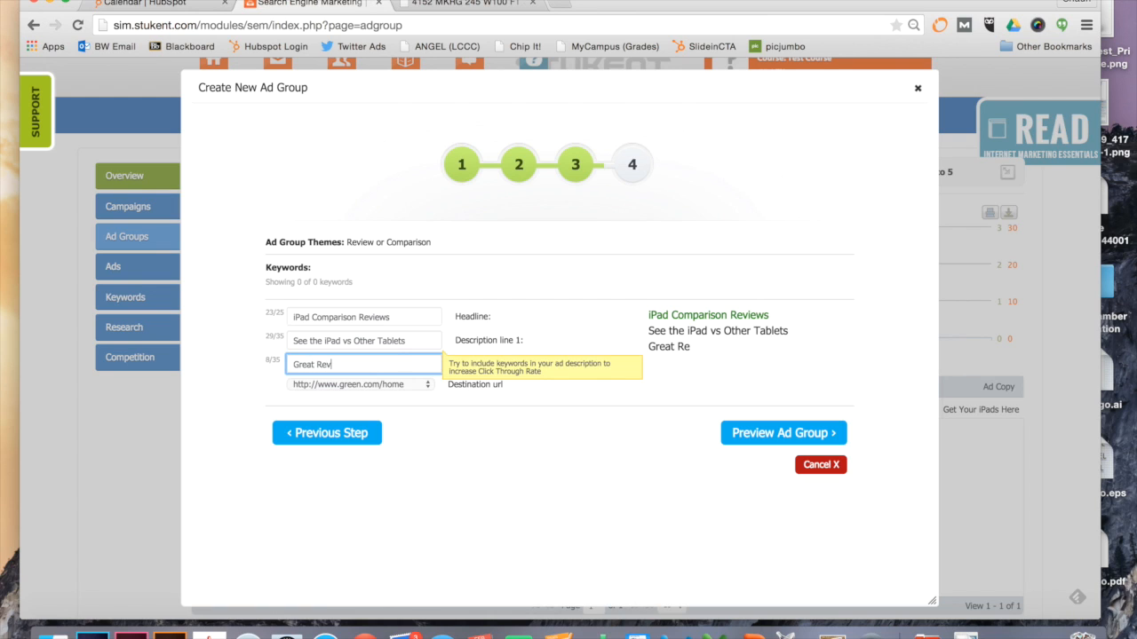
{"action": "type", "text": "iews and Prices."}
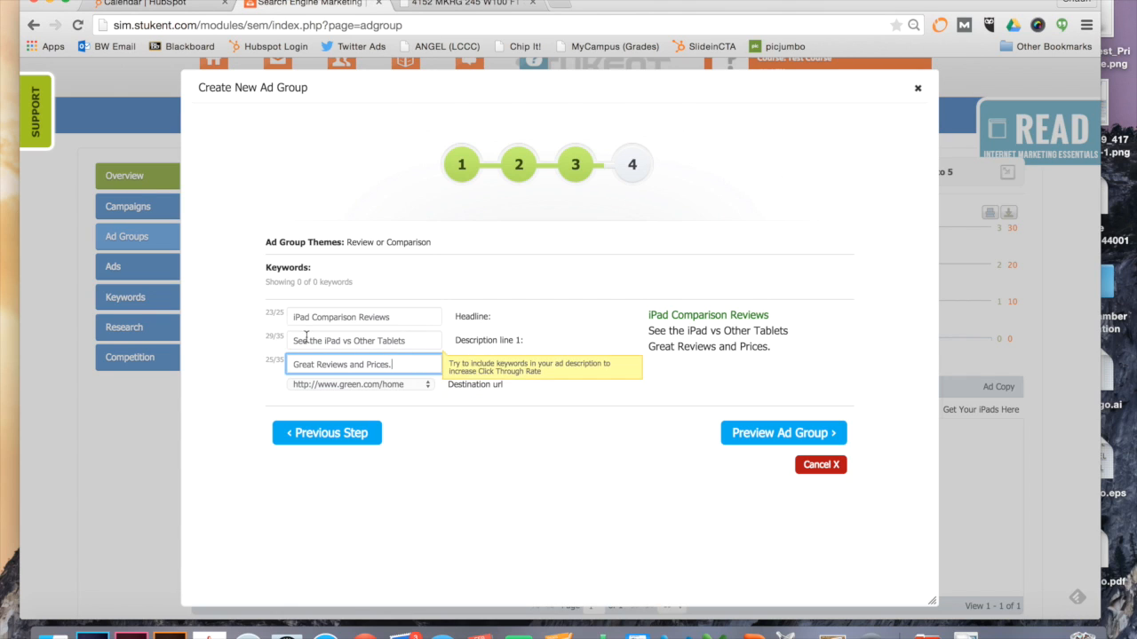
{"action": "left_click", "coordinate": [759, 435]}
Save the Review or Comparison ad group and page through keyword research to page four
{"action": "left_click", "coordinate": [667, 344]}
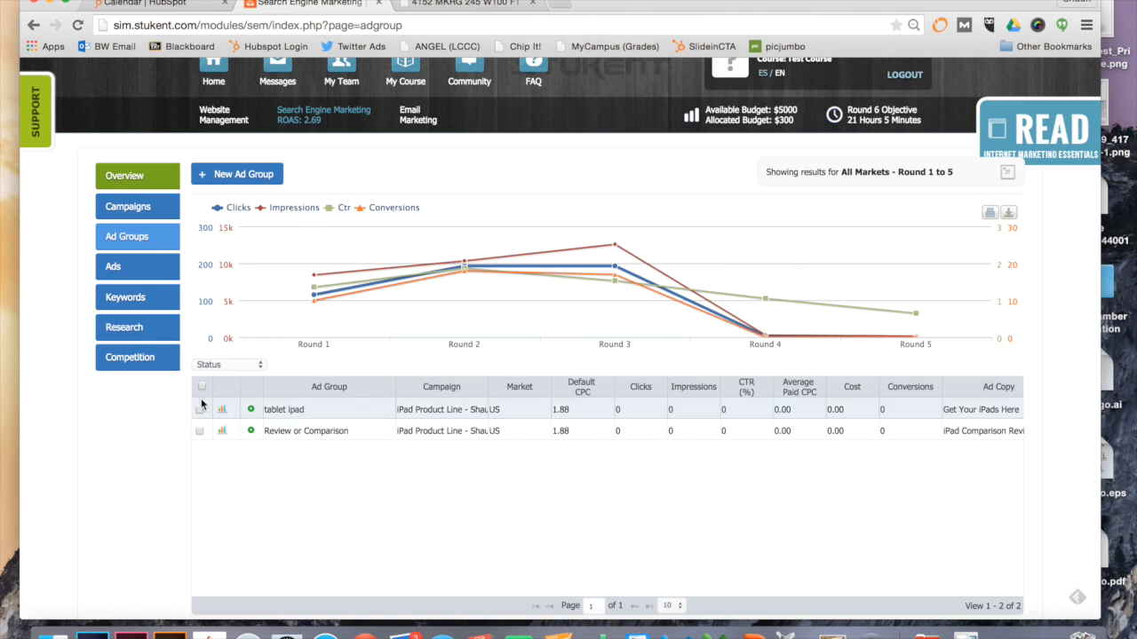
{"action": "left_click", "coordinate": [149, 334]}
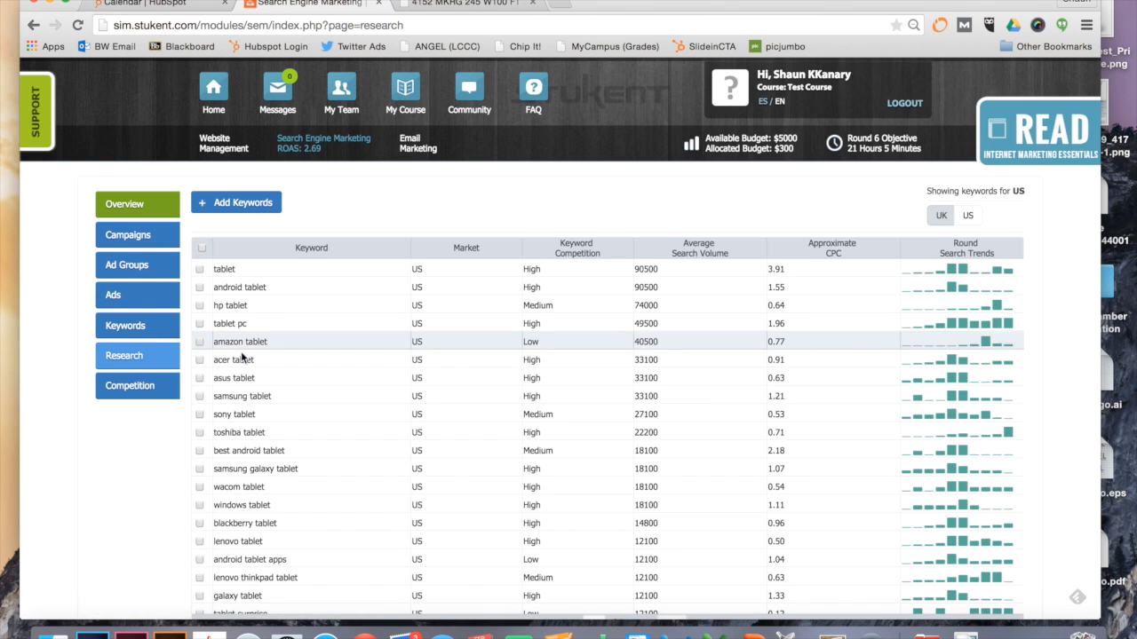
{"action": "scroll", "coordinate": [167, 474], "scroll_direction": "down", "scroll_amount": 2}
{"action": "scroll", "coordinate": [170, 471], "scroll_direction": "down", "scroll_amount": 1}
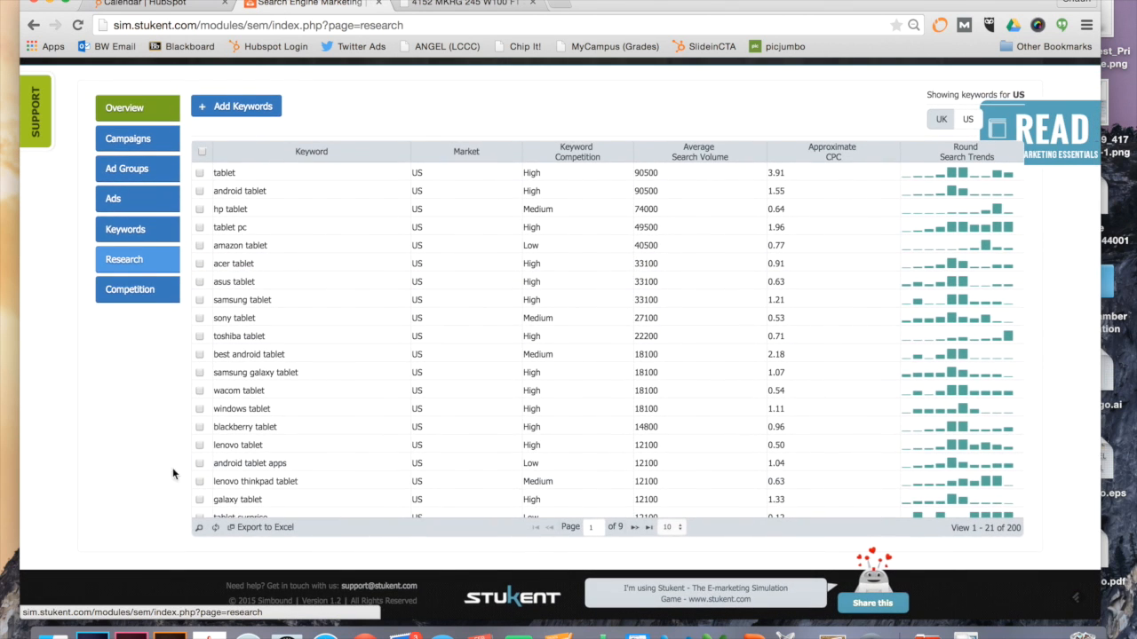
{"action": "left_click", "coordinate": [634, 528]}
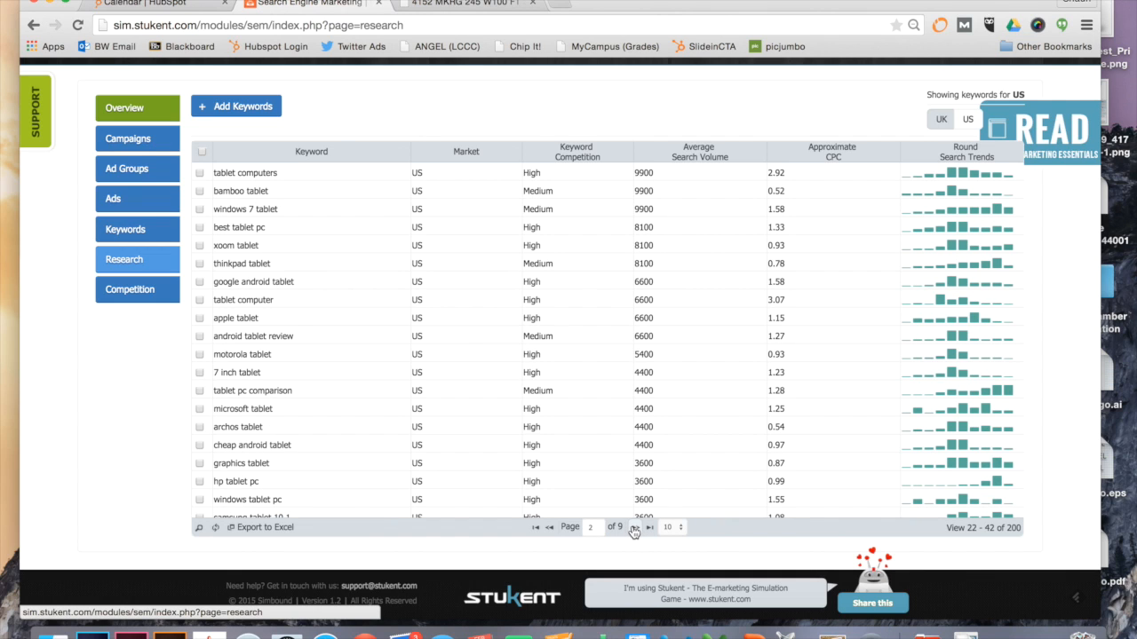
{"action": "left_click", "coordinate": [634, 527]}
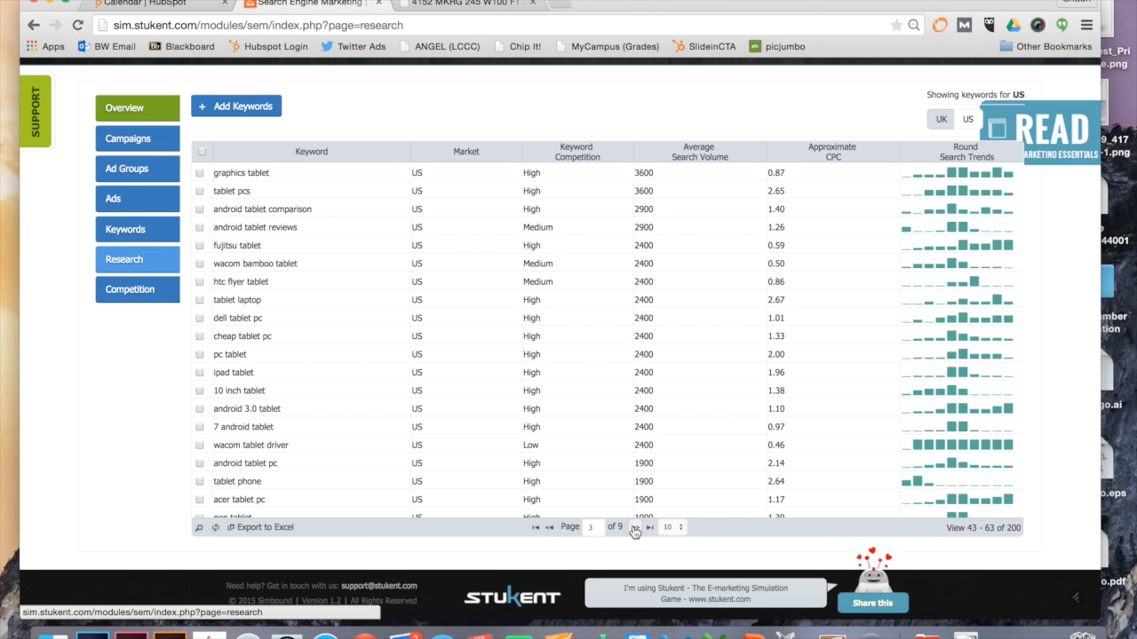
{"action": "left_click", "coordinate": [634, 527]}
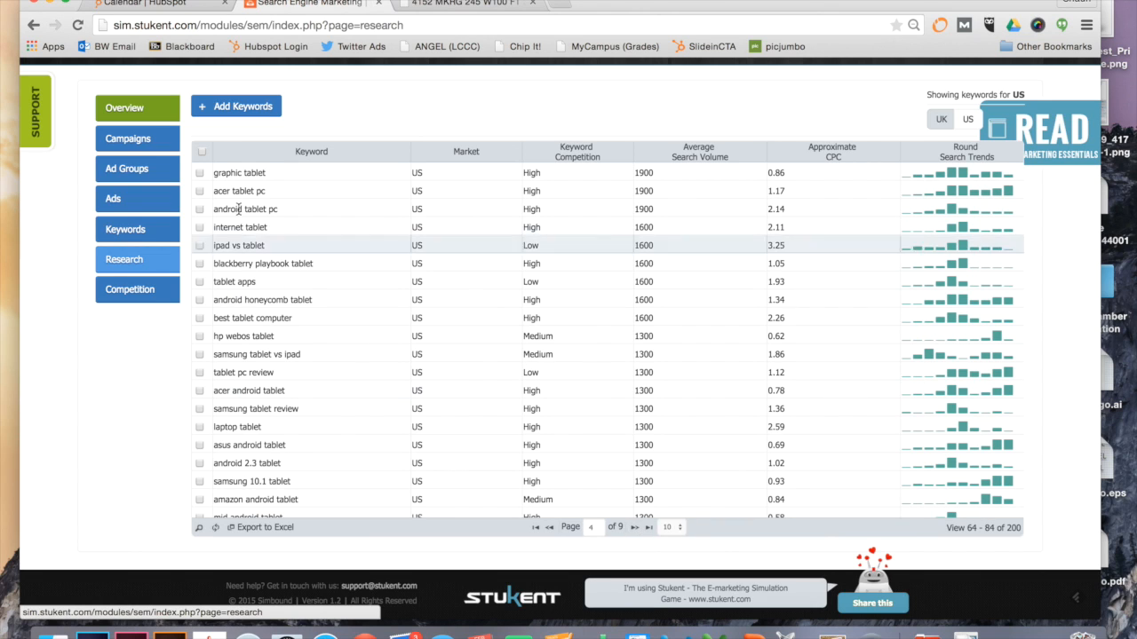
Add 'ipad vs tablet' to the iPad Product Line campaign's Review or Comparison ad group
{"action": "left_click", "coordinate": [199, 248]}
{"action": "left_click", "coordinate": [238, 107]}
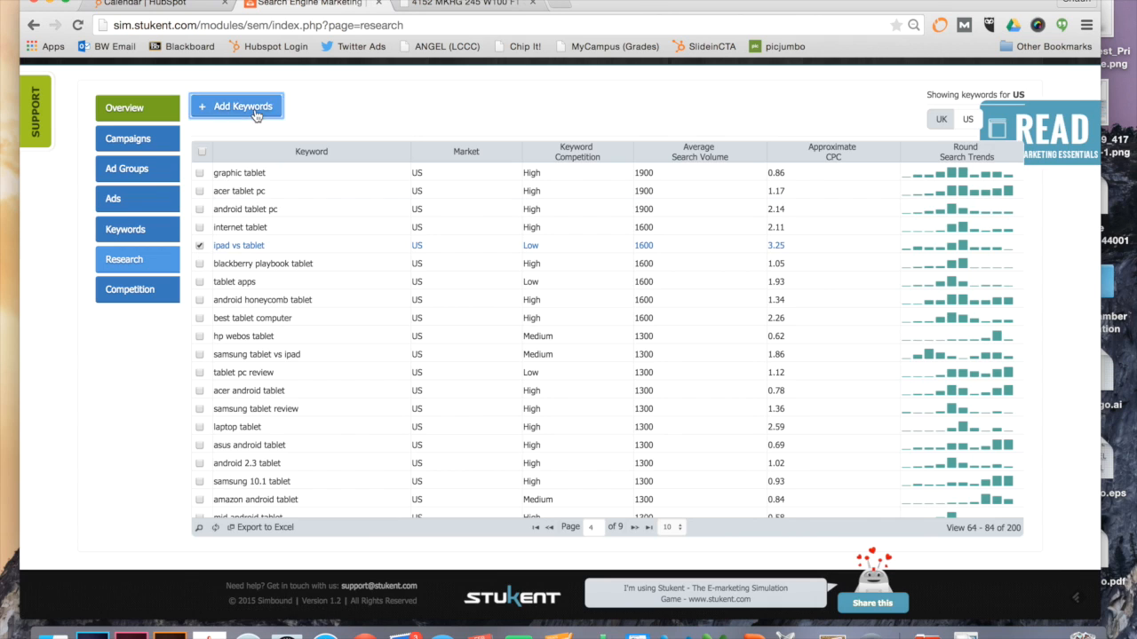
{"action": "left_click", "coordinate": [470, 302]}
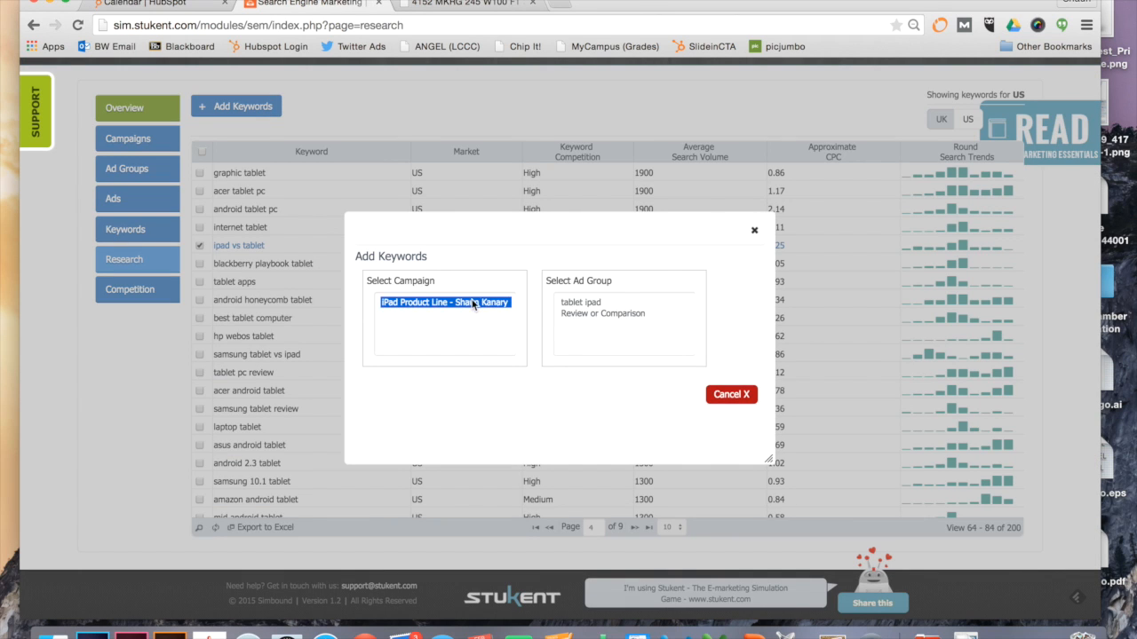
{"action": "left_click", "coordinate": [568, 314]}
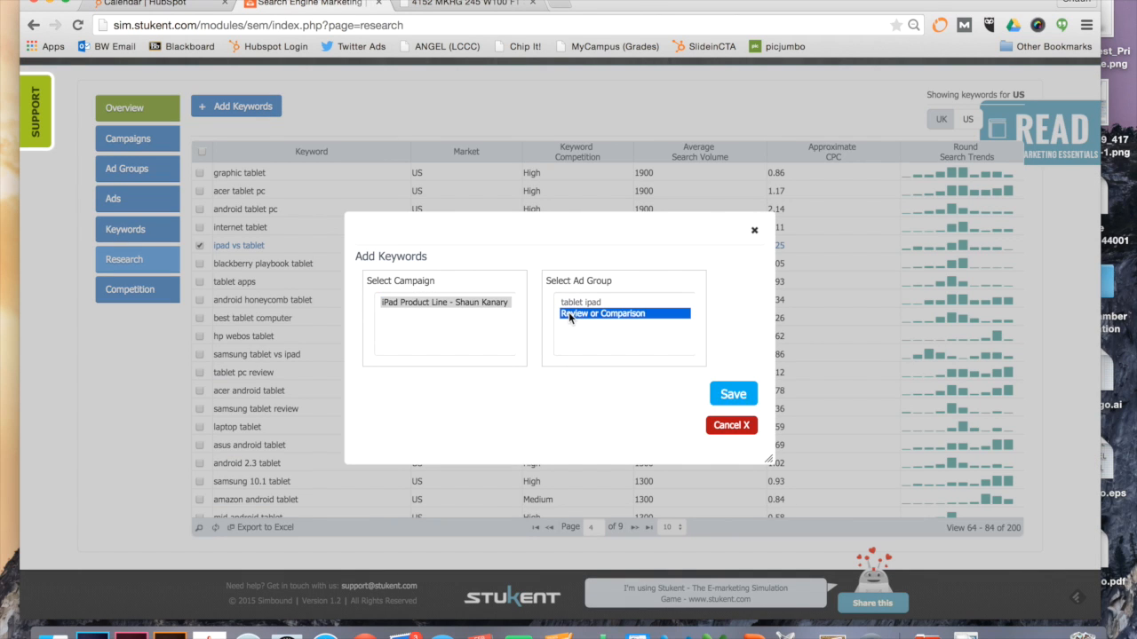
{"action": "left_click", "coordinate": [732, 397]}
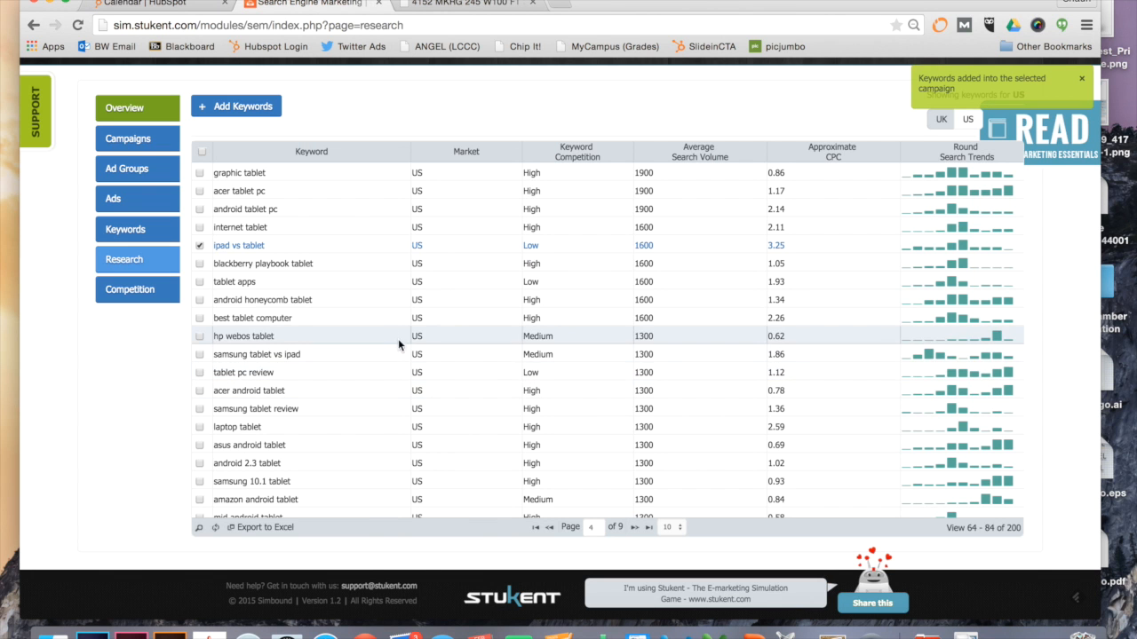
Browse the fifth and later pages of researched keywords
{"action": "scroll", "coordinate": [418, 421], "scroll_direction": "down", "scroll_amount": 2}
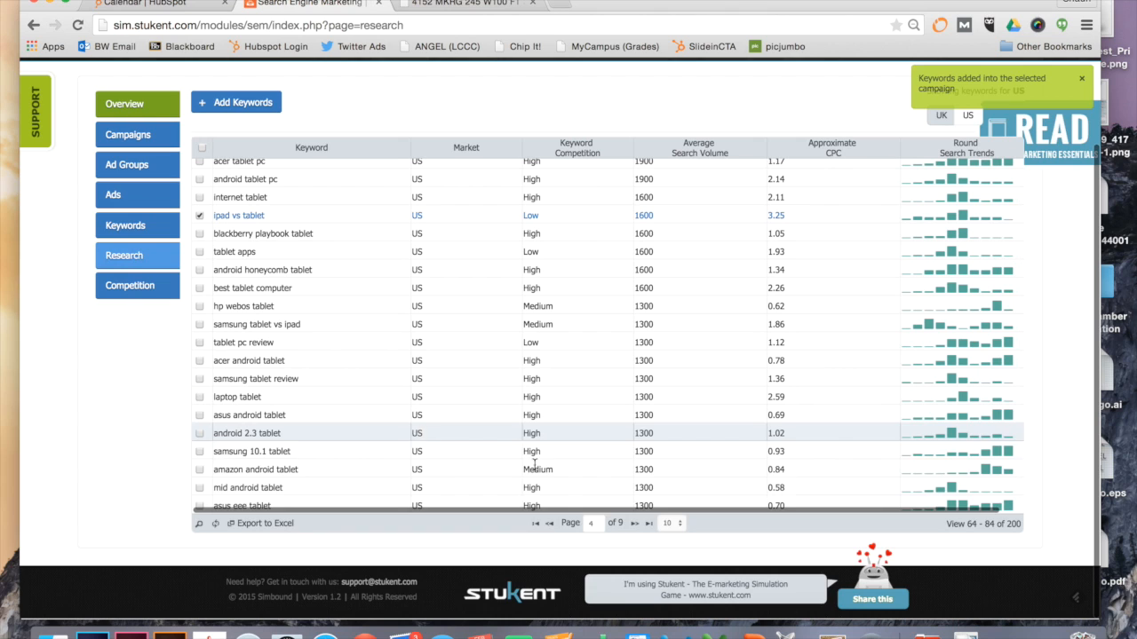
{"action": "left_click", "coordinate": [633, 524]}
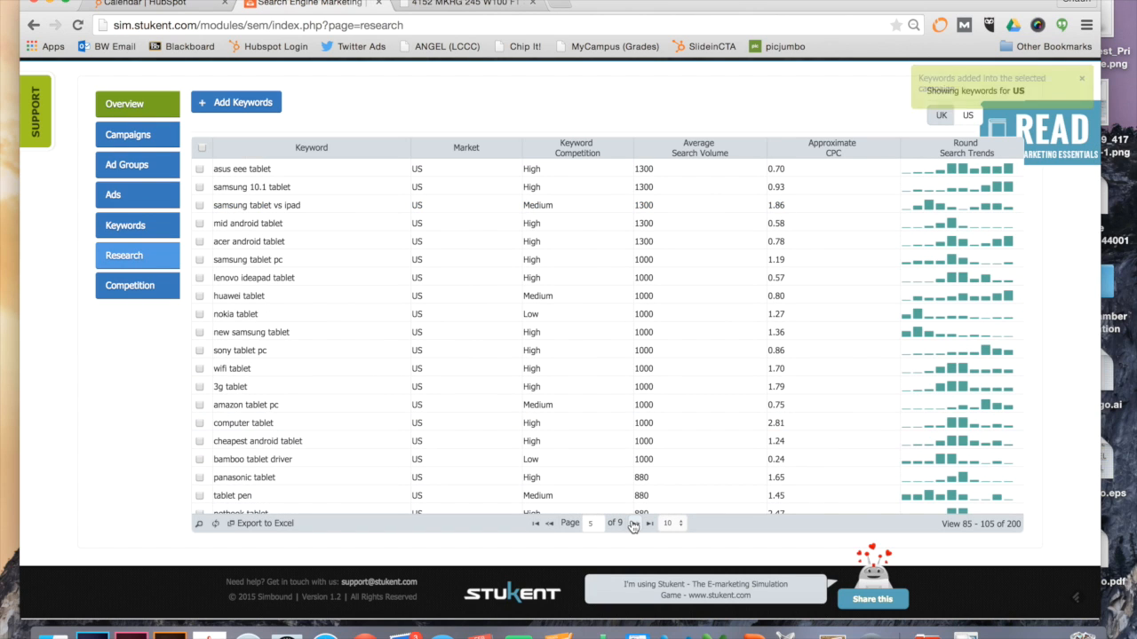
{"action": "left_click", "coordinate": [633, 523]}
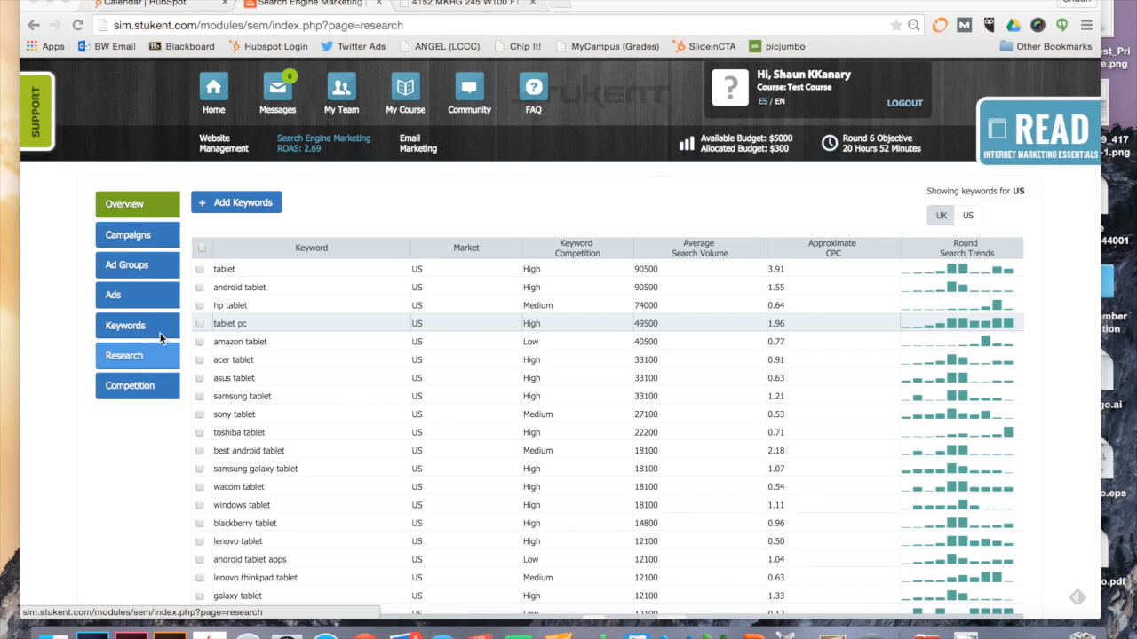
Review the campaign's keywords sorted by ad group, then go to Website Management
{"action": "left_click", "coordinate": [135, 268]}
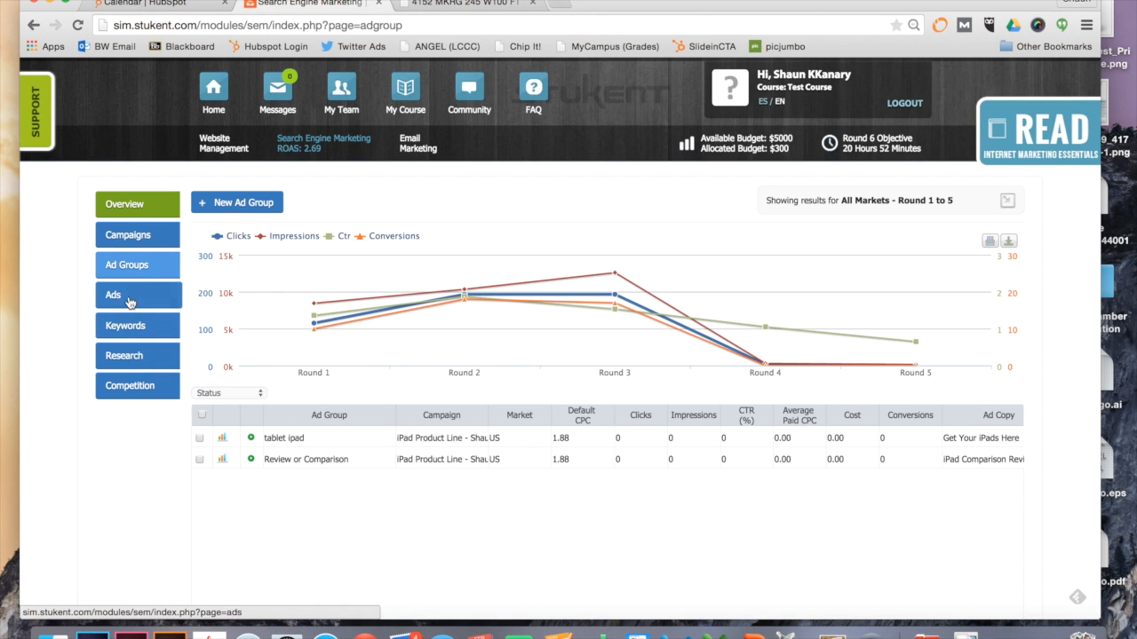
{"action": "left_click", "coordinate": [125, 326]}
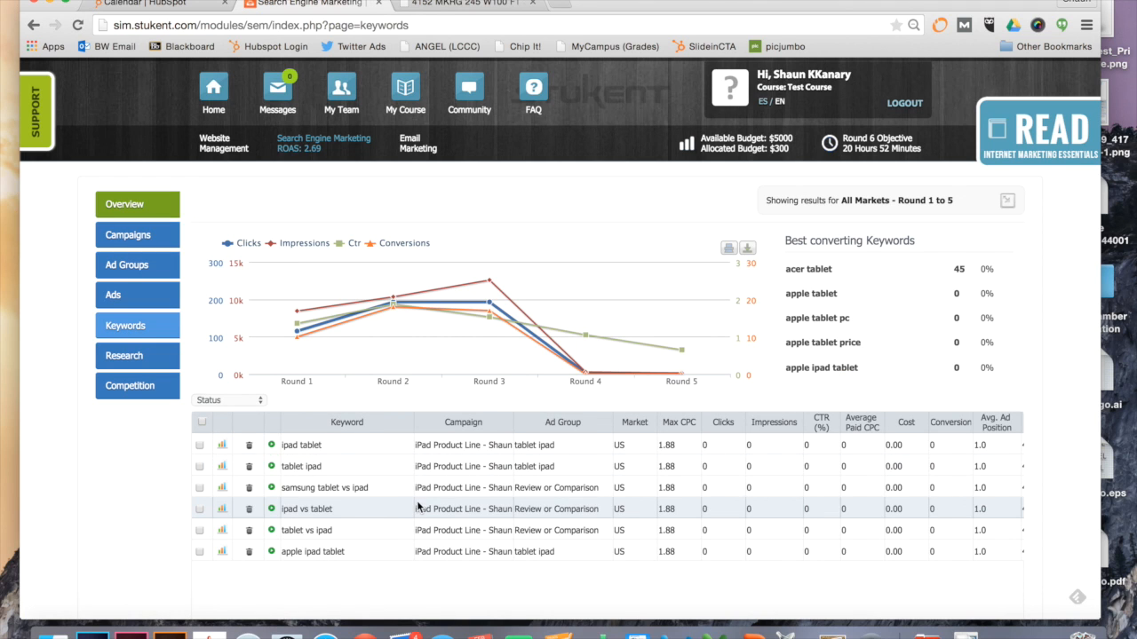
{"action": "left_click", "coordinate": [563, 424]}
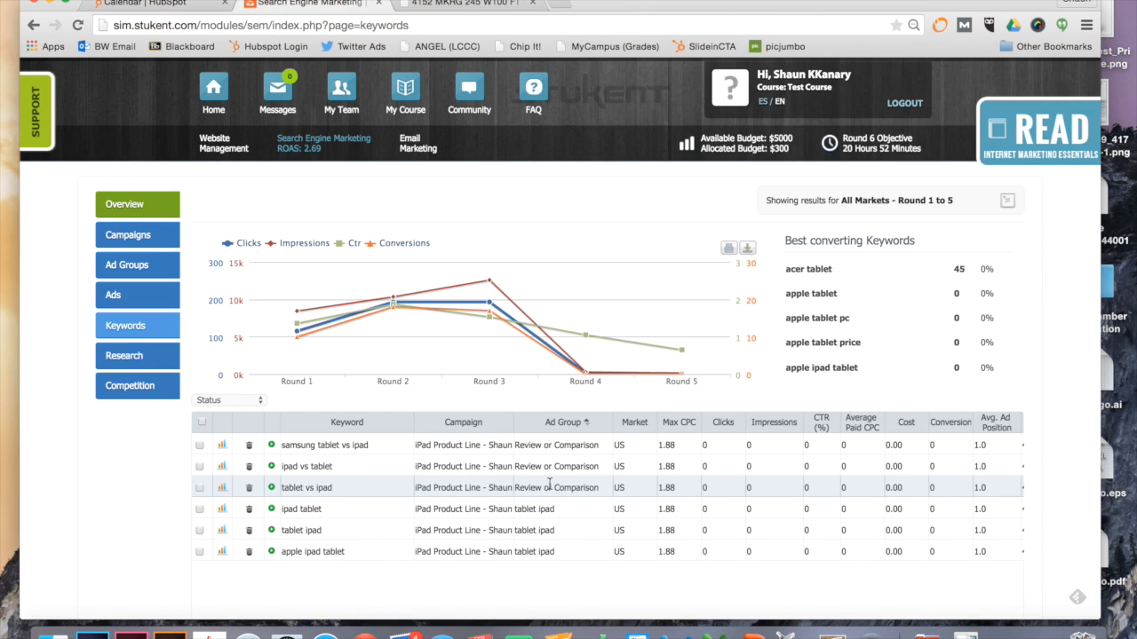
{"action": "left_click", "coordinate": [225, 104]}
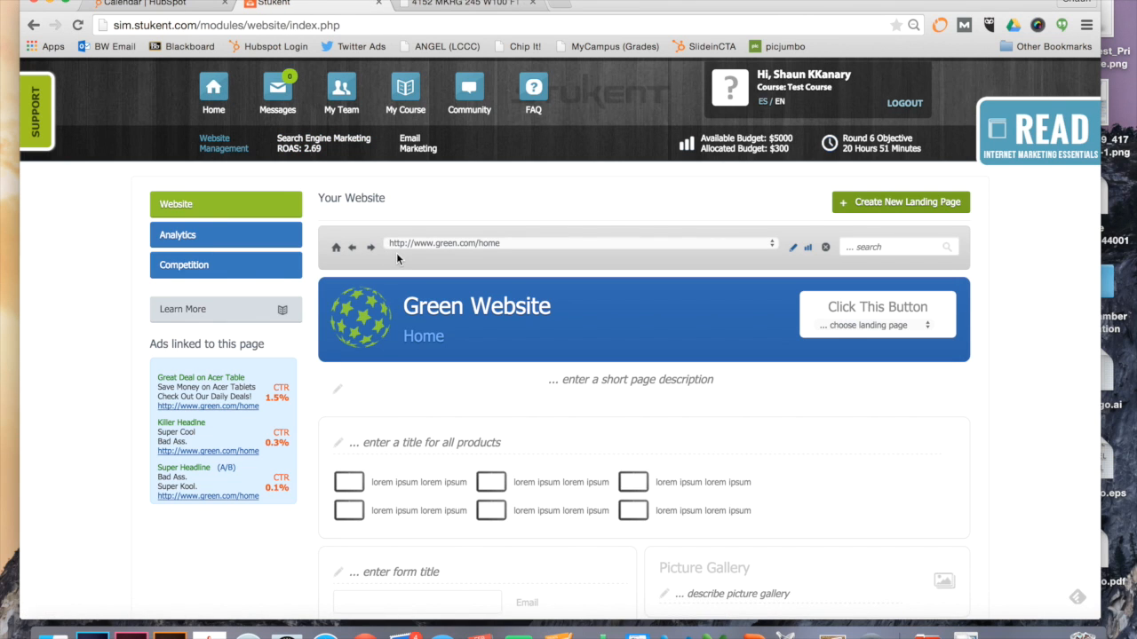
Start a new landing page named 'Check Out the Latest iPads and Save!'
{"action": "left_click", "coordinate": [866, 206]}
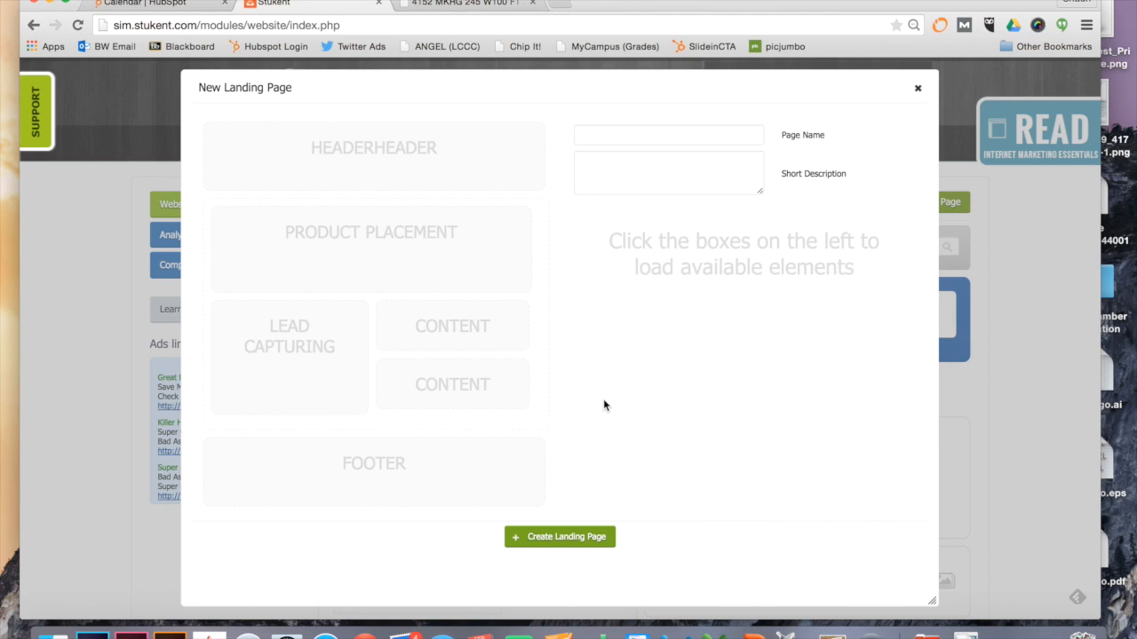
{"action": "left_click", "coordinate": [621, 135]}
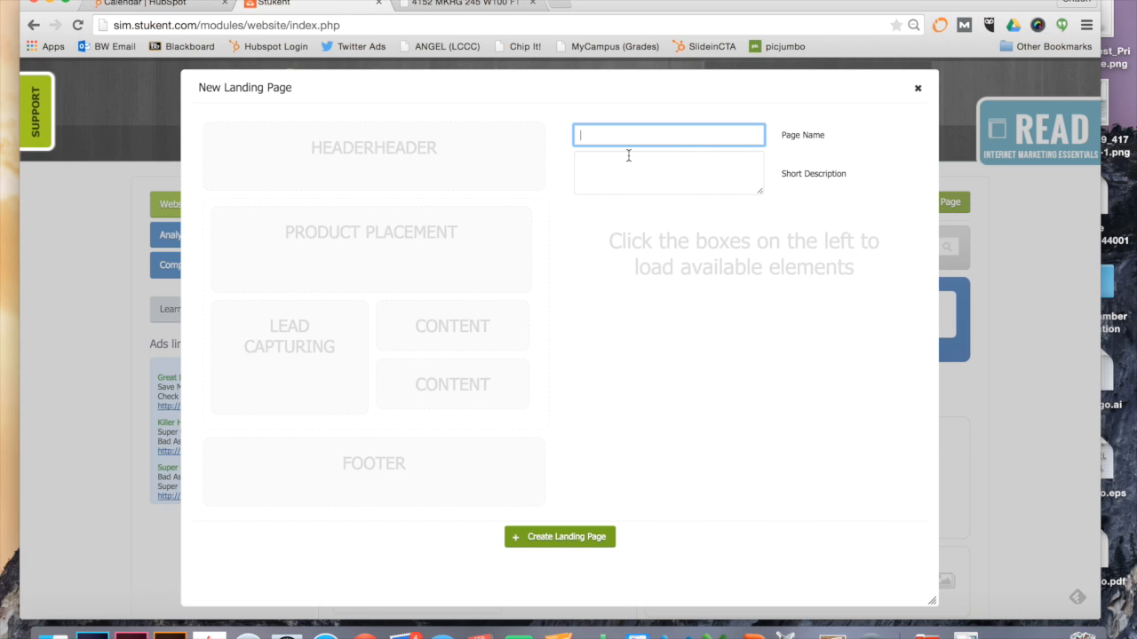
{"action": "type", "text": "Check Out the Latest i"}
{"action": "type", "text": "Pads and Save!"}
Describe it as 'See all the Versions of New iPads and Save Money with Great Discounts and Free Shipping.'
{"action": "key", "text": "Tab"}
{"action": "type", "text": "See all"}
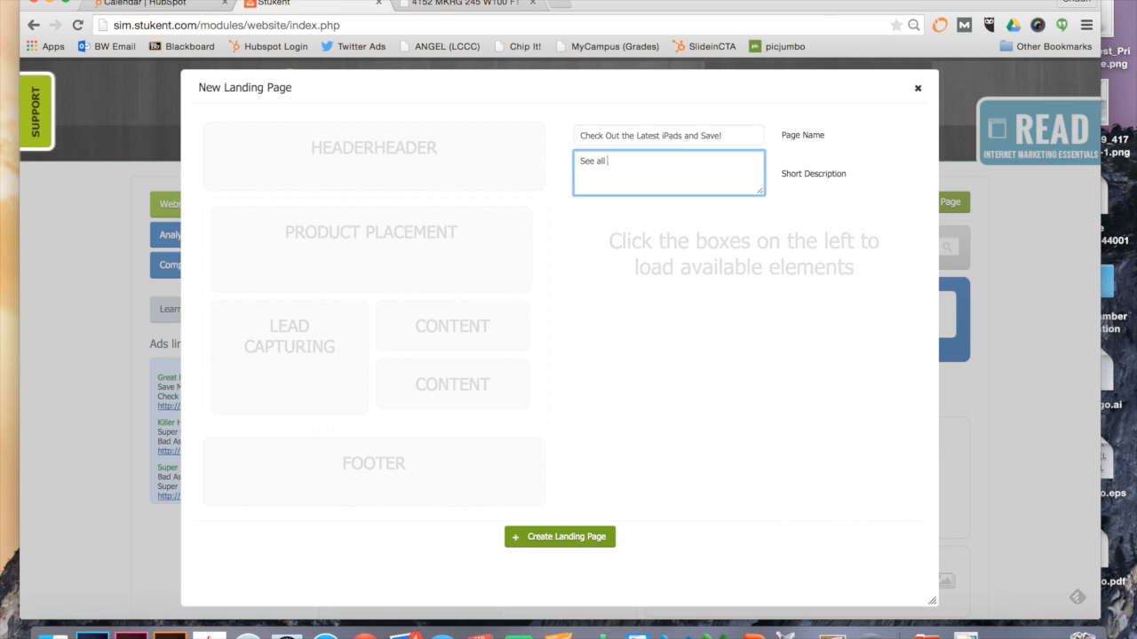
{"action": "type", "text": " the Versions of New iPads and Sa"}
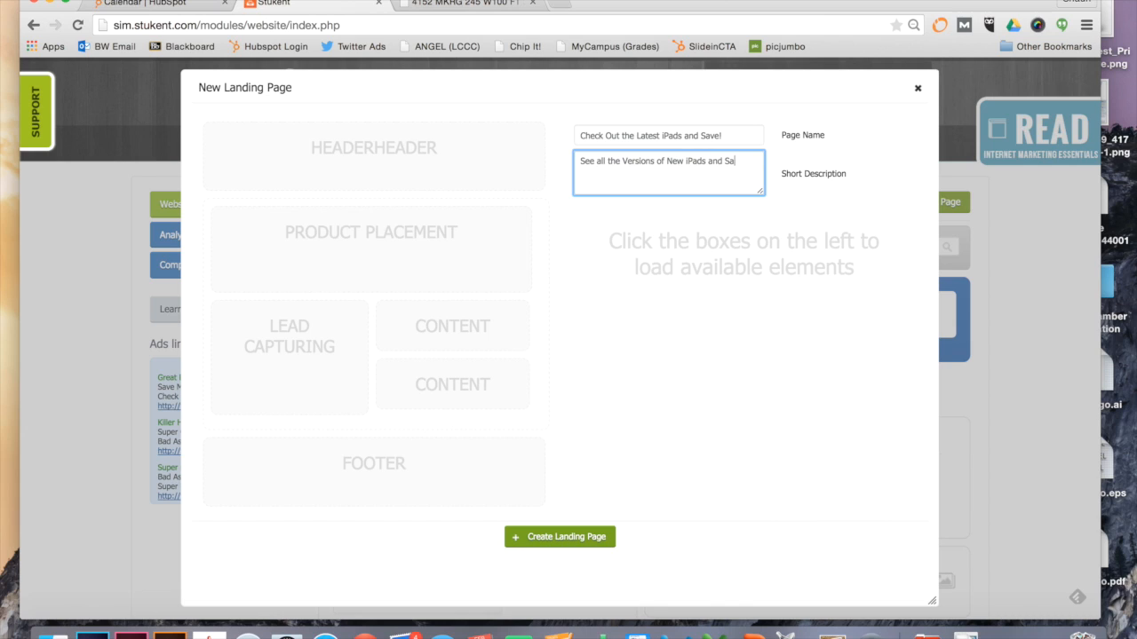
{"action": "type", "text": "ve Money with Great Discounts and Free Shippings"}
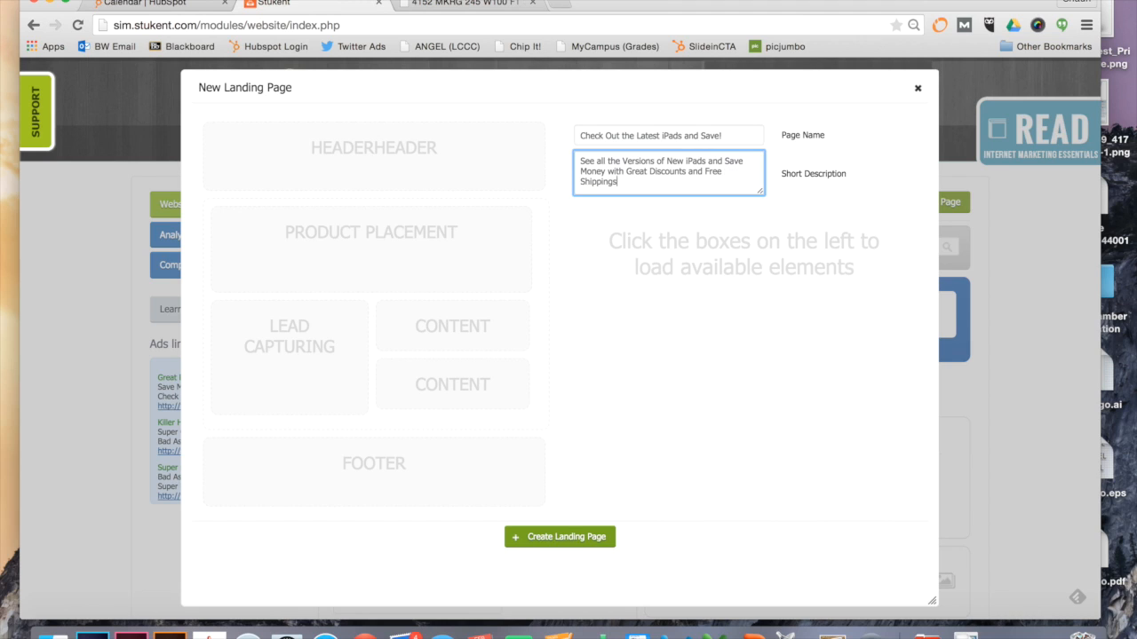
{"action": "key", "text": "BackSpace"}
{"action": "type", "text": "."}
Lay out the Green Website header, All Products list and Long Form lead-capture section
{"action": "left_click", "coordinate": [508, 175]}
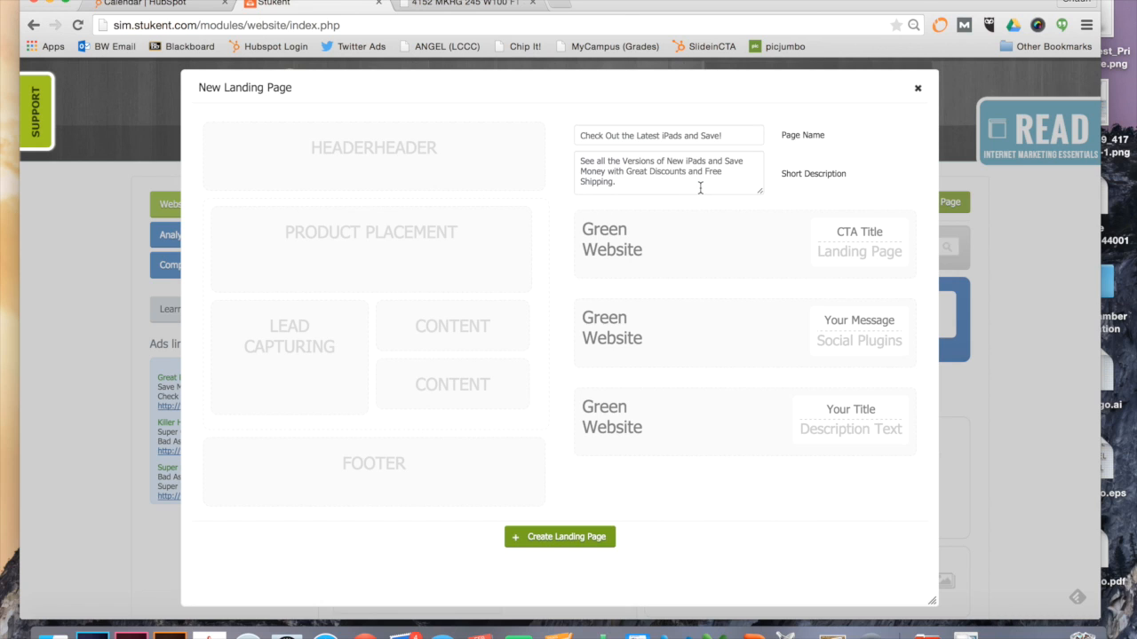
{"action": "left_click_drag", "start_coordinate": [715, 434], "coordinate": [356, 186]}
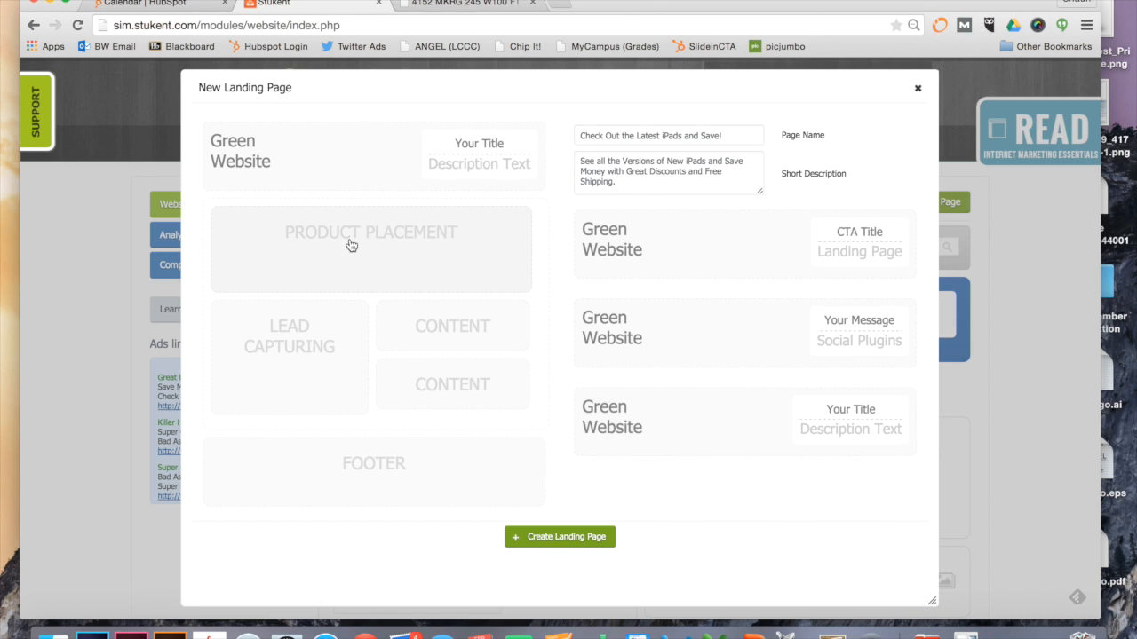
{"action": "left_click", "coordinate": [346, 254]}
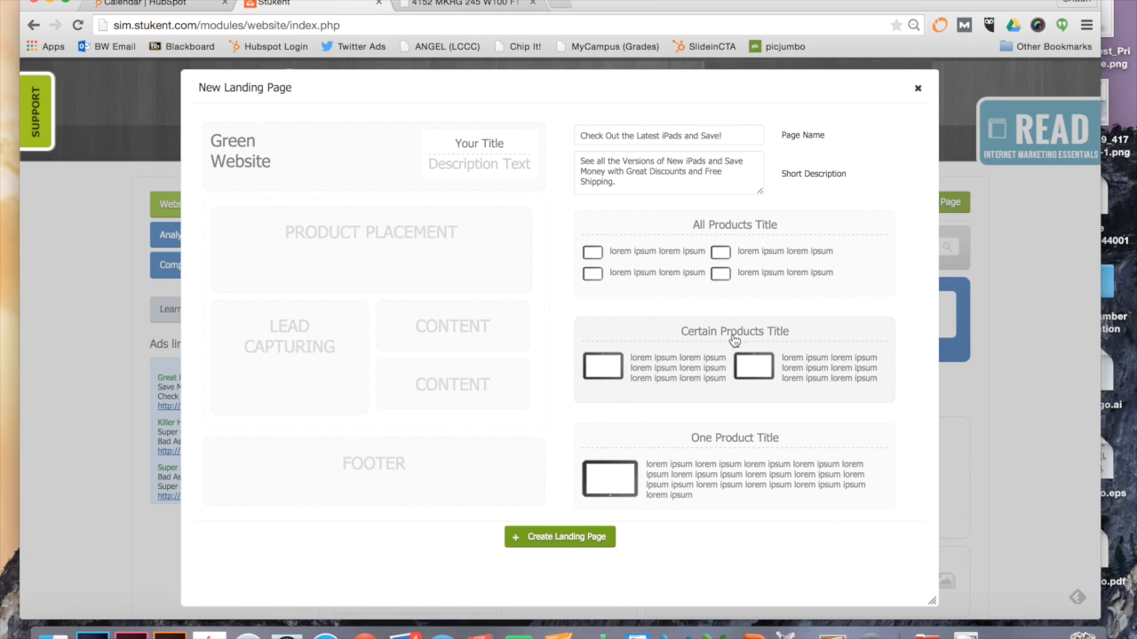
{"action": "left_click", "coordinate": [718, 259]}
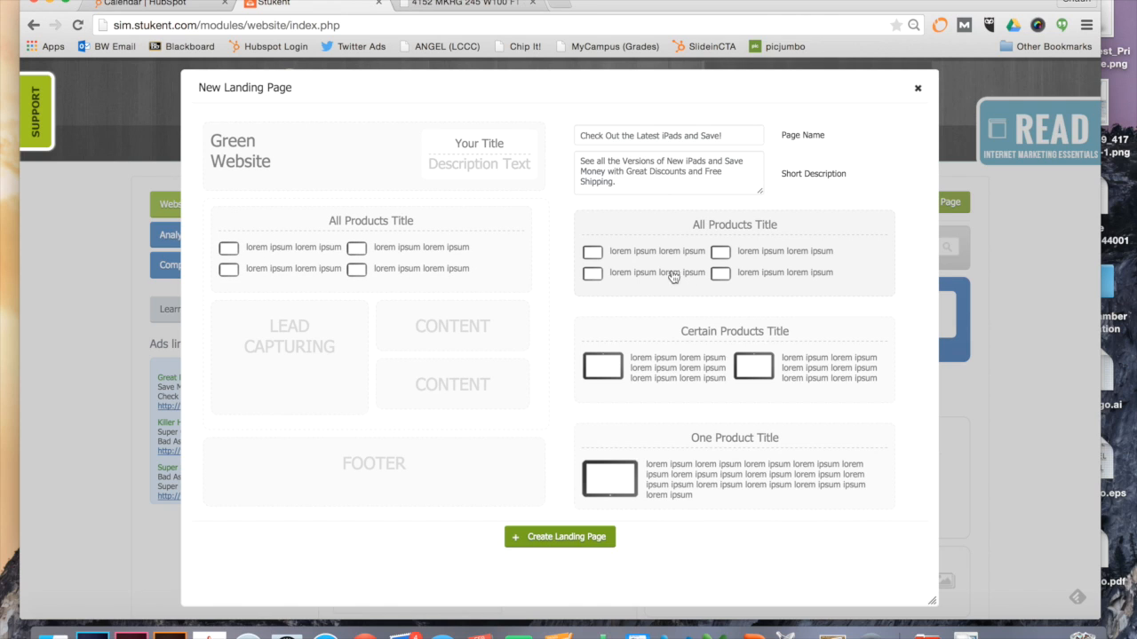
{"action": "left_click", "coordinate": [309, 369]}
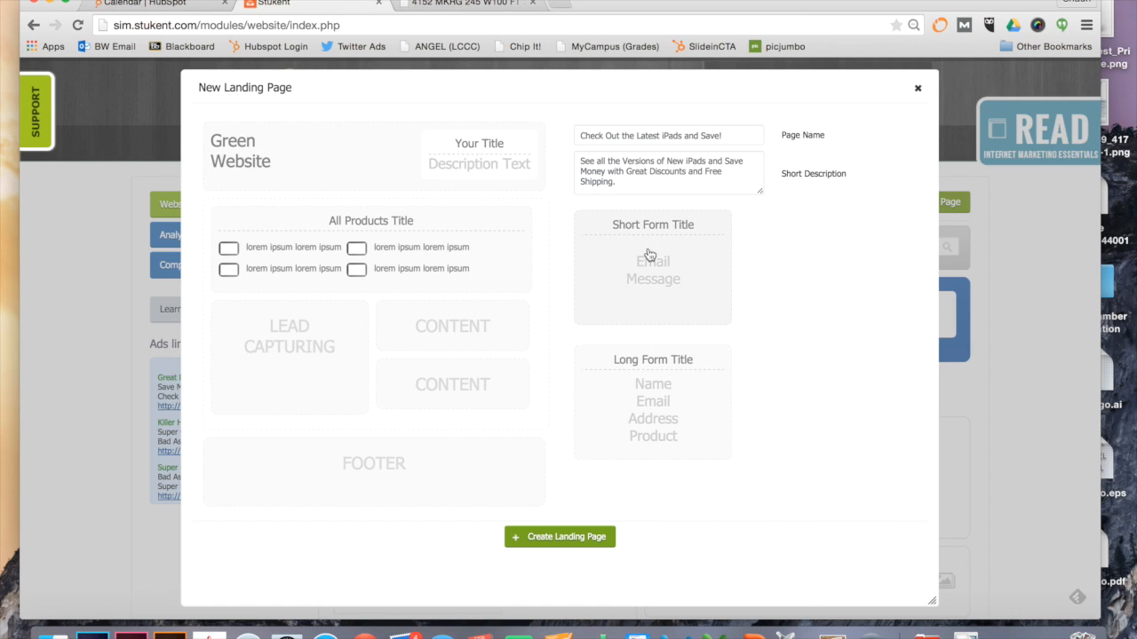
{"action": "left_click", "coordinate": [690, 398]}
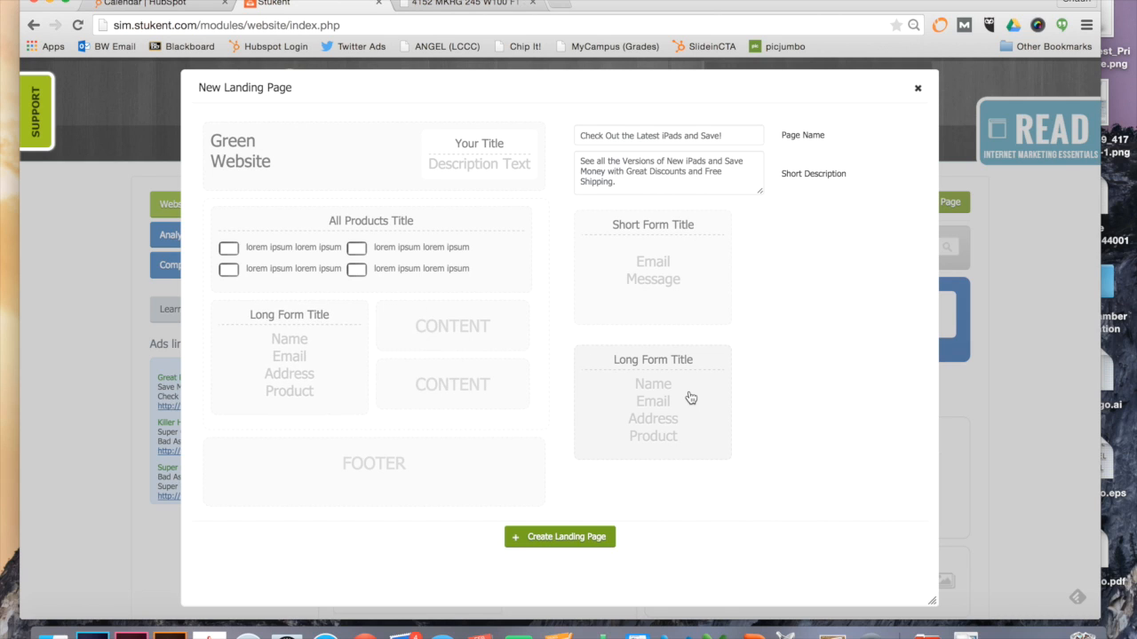
Add a Picture Gallery, Short Video and Social Plugins footer, then create the landing page
{"action": "left_click", "coordinate": [485, 335]}
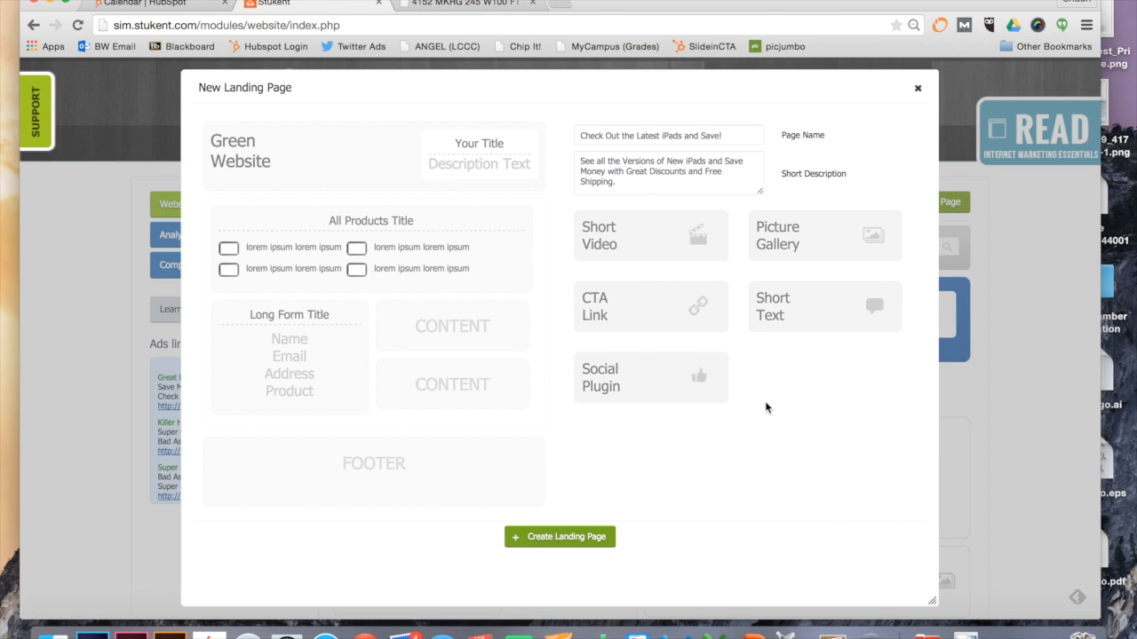
{"action": "left_click_drag", "start_coordinate": [794, 249], "coordinate": [684, 338]}
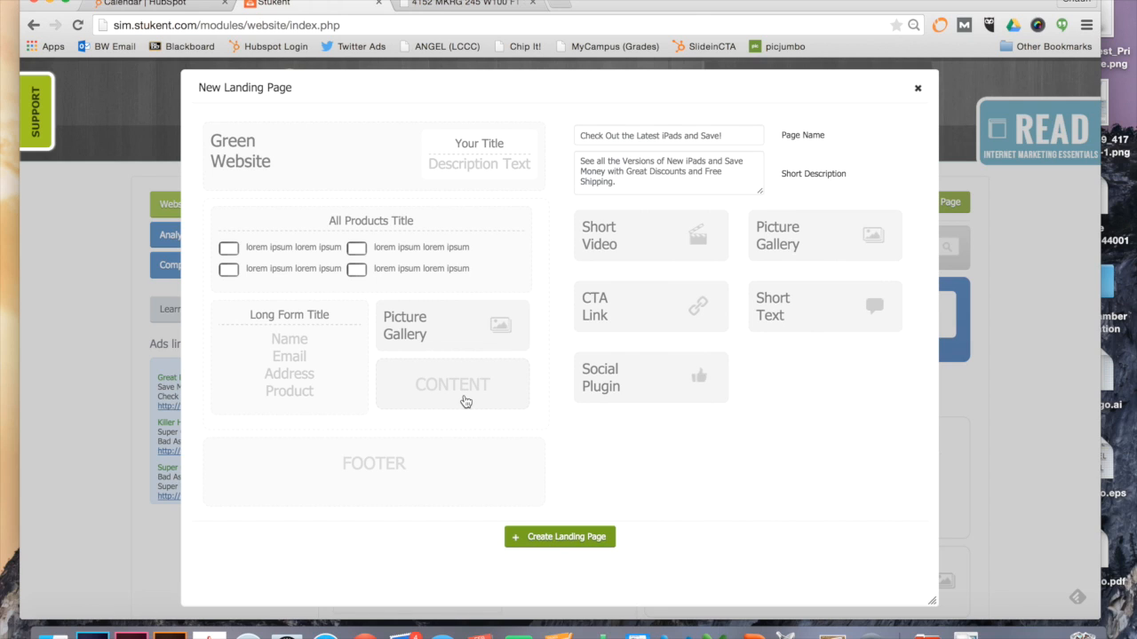
{"action": "left_click_drag", "start_coordinate": [647, 238], "coordinate": [512, 423]}
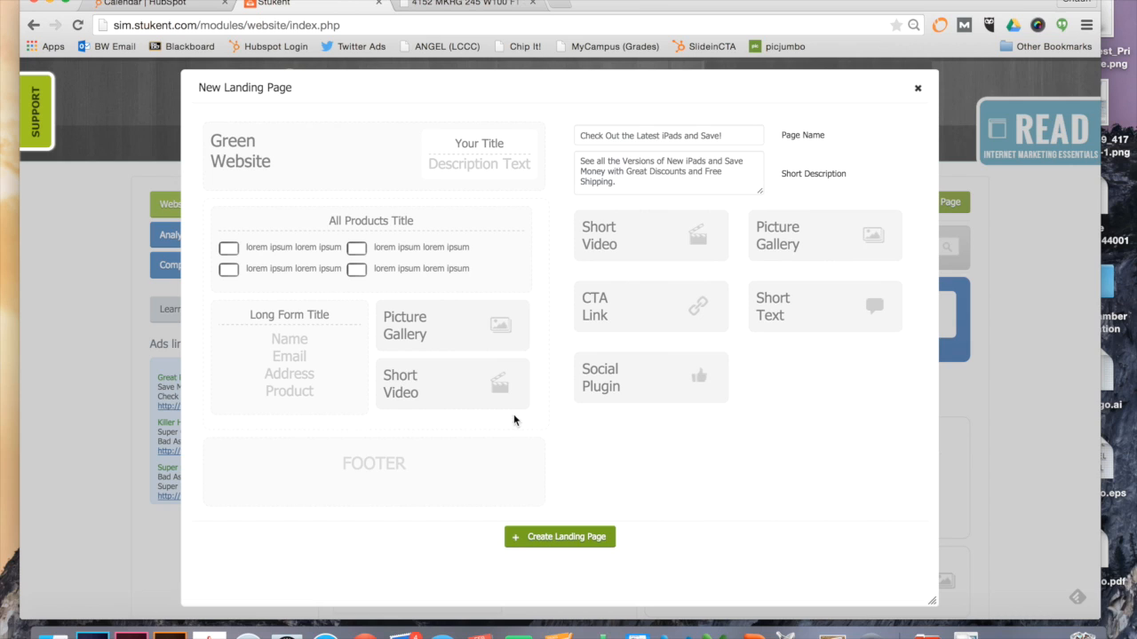
{"action": "left_click", "coordinate": [384, 494]}
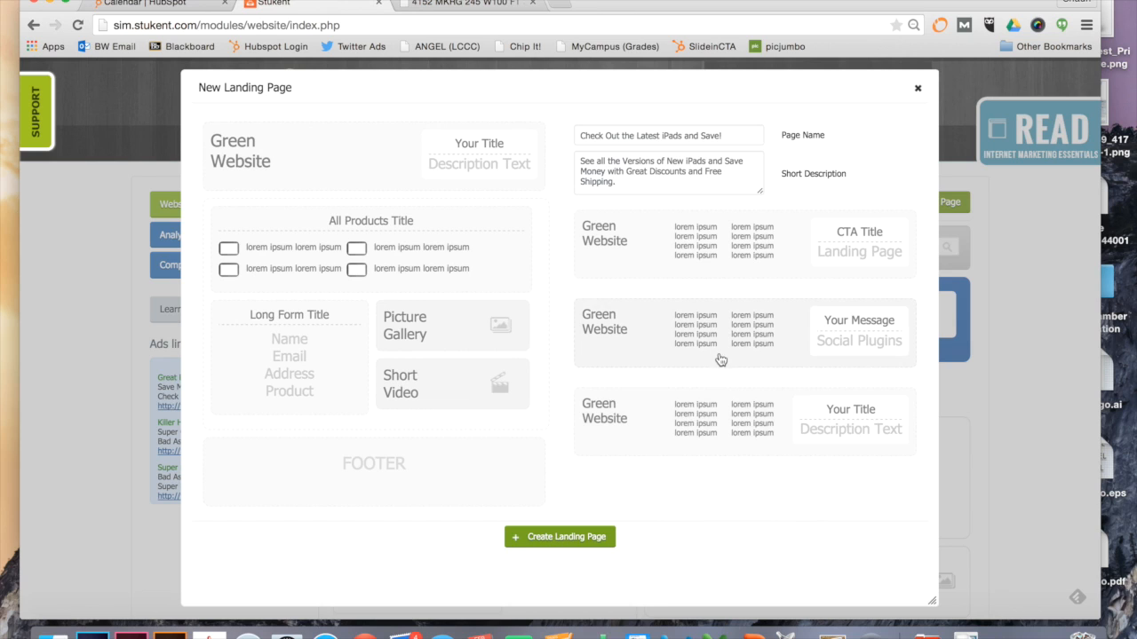
{"action": "left_click", "coordinate": [750, 332]}
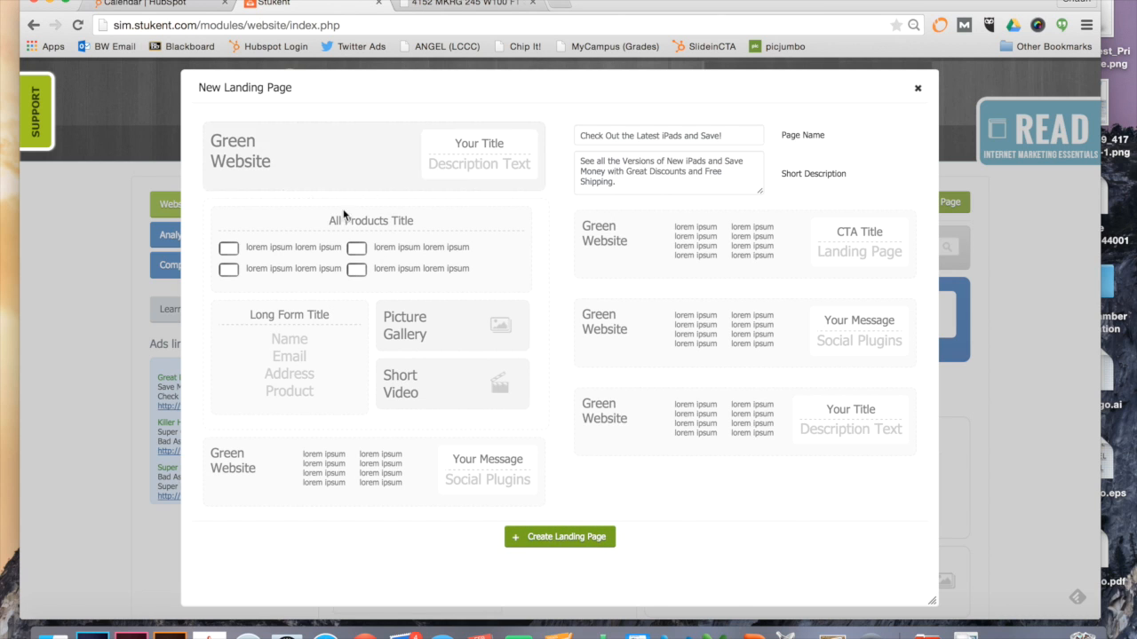
{"action": "left_click", "coordinate": [545, 537]}
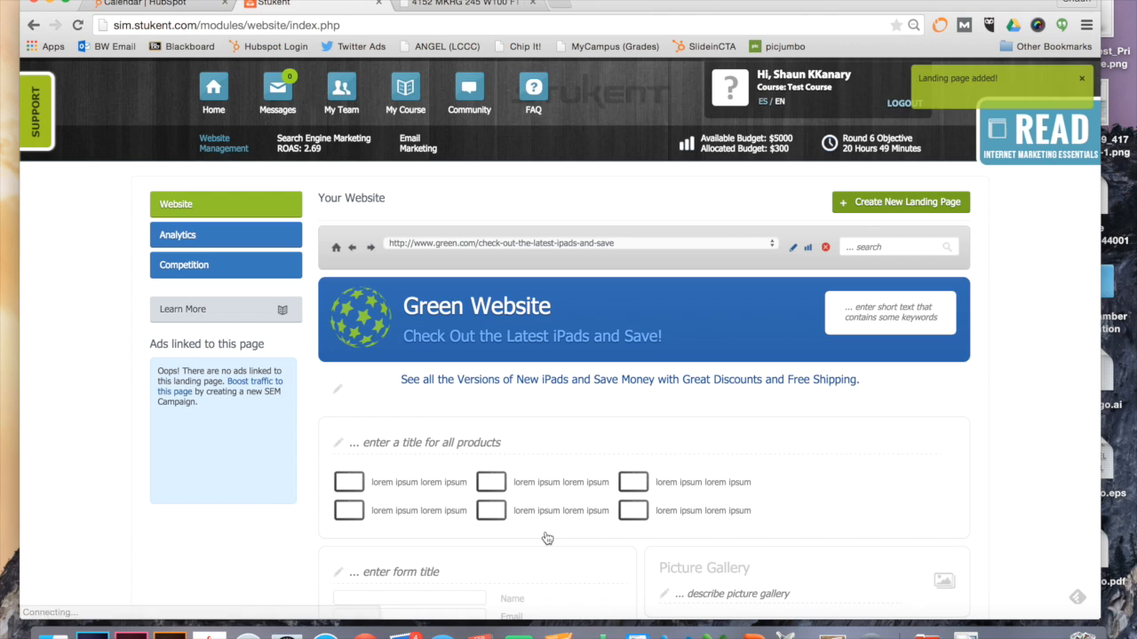
Set the header tagline to 'The Best Prices on iPad Tablets!'
{"action": "scroll", "coordinate": [843, 476], "scroll_direction": "down", "scroll_amount": 2}
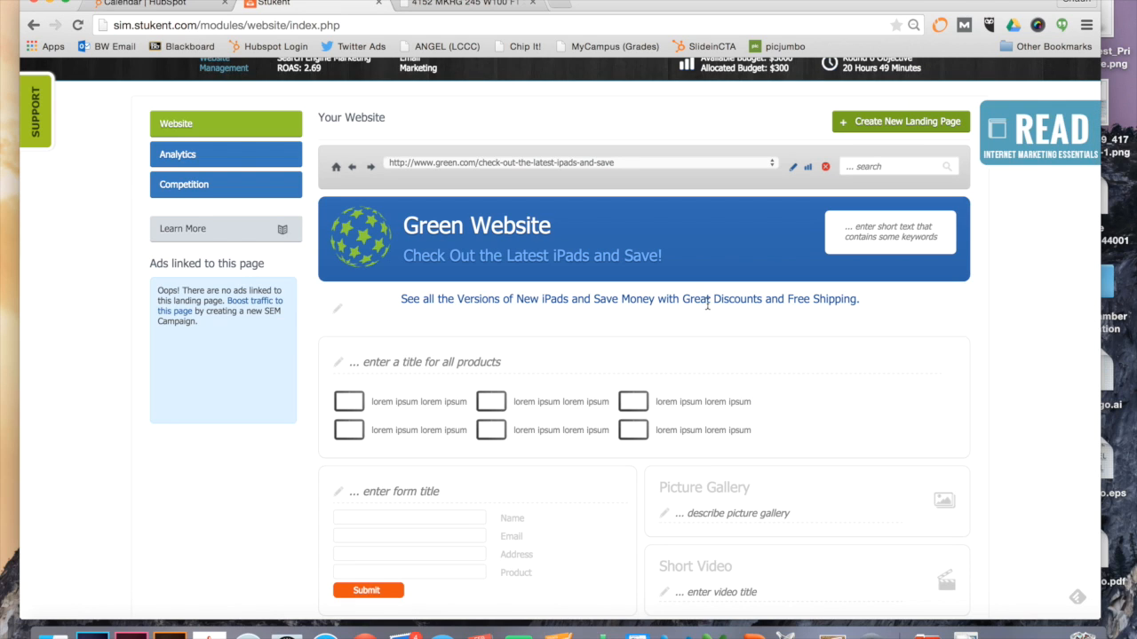
{"action": "left_click", "coordinate": [415, 301]}
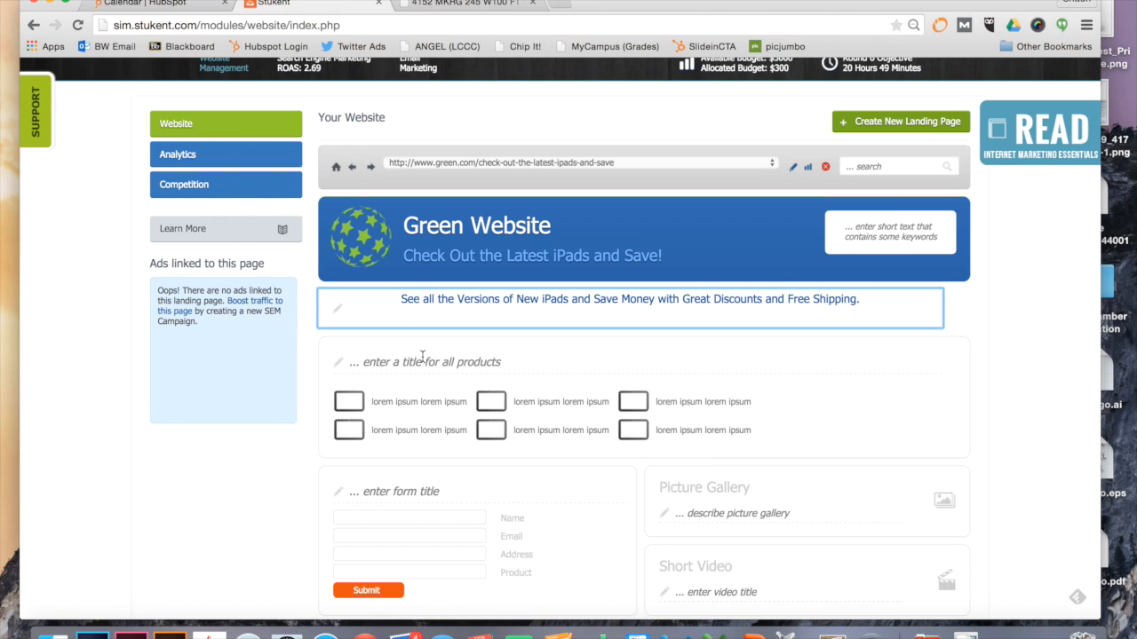
{"action": "left_click", "coordinate": [897, 231]}
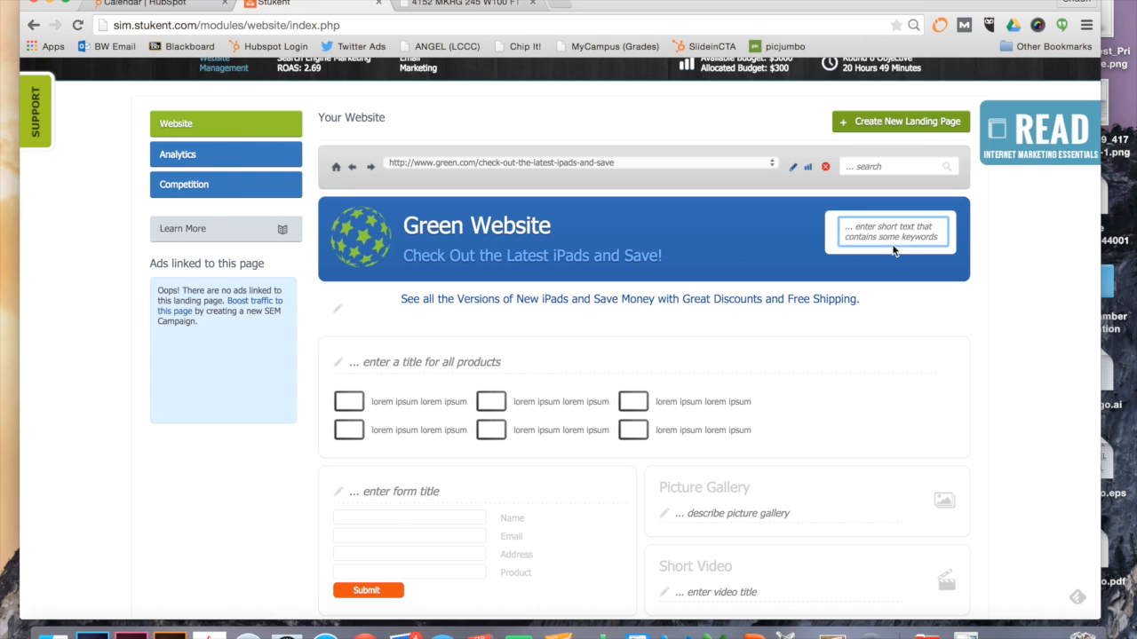
{"action": "type", "text": "The Best Prices on iPad Tablets!"}
Title the products section 'Compare and Buy Different Versions of iPads'
{"action": "left_click", "coordinate": [451, 365]}
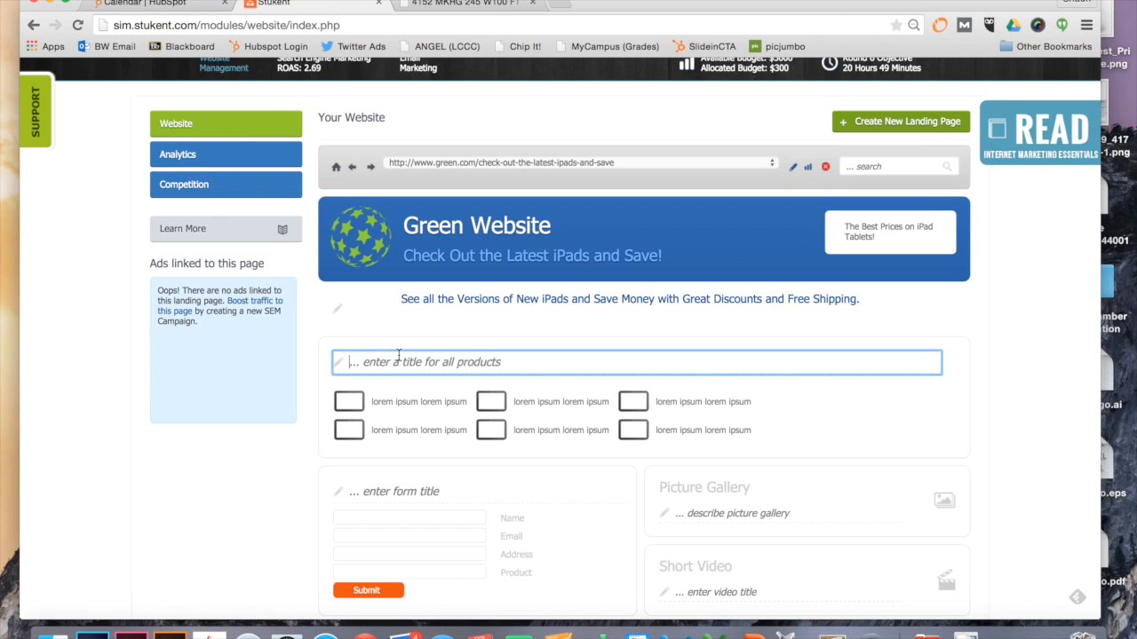
{"action": "type", "text": "Co"}
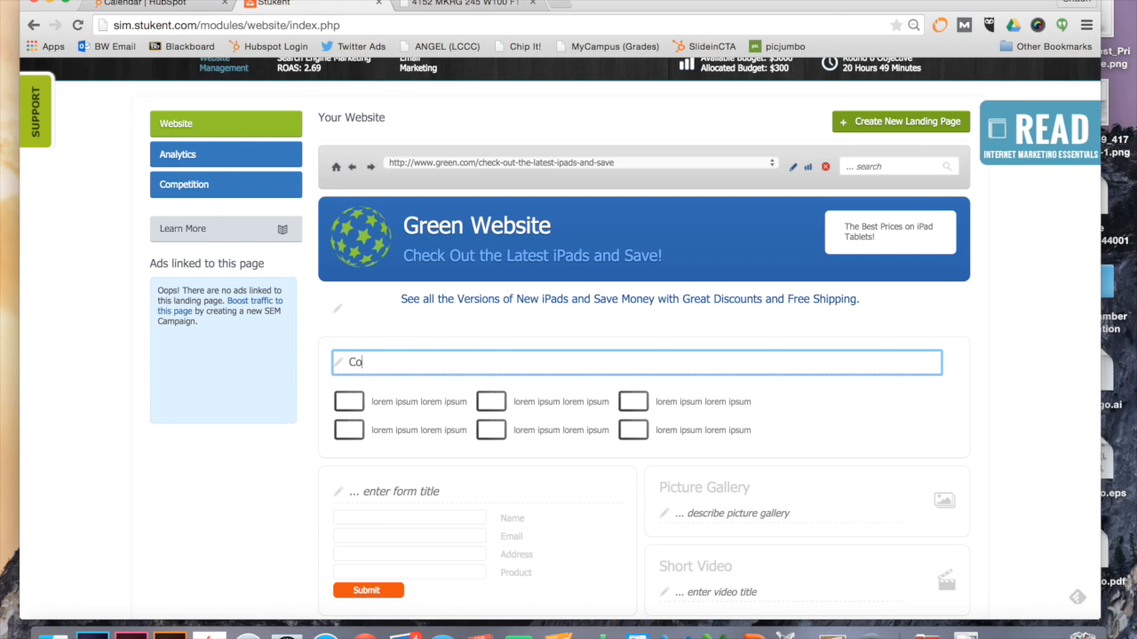
{"action": "type", "text": "mpare and"}
{"action": "key", "text": "BackSpace"}
{"action": "key", "text": "BackSpace"}
{"action": "type", "text": "nd Buy d"}
{"action": "key", "text": "BackSpace"}
{"action": "type", "text": "Dir"}
{"action": "type", "text": "ferent "}
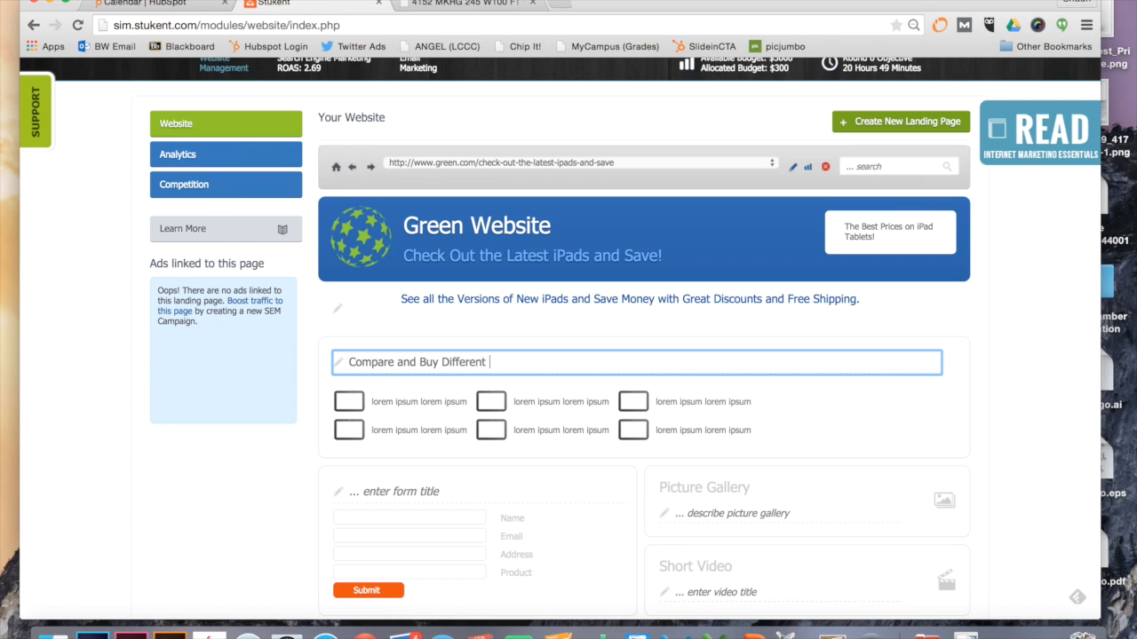
{"action": "type", "text": "Versions of iPads"}
Title the form 'Fill Out Form to Purchase Your iPad', gallery 'Different Versions of iPad', video 'See the iPad in Use!'
{"action": "scroll", "coordinate": [435, 413], "scroll_direction": "down", "scroll_amount": 3}
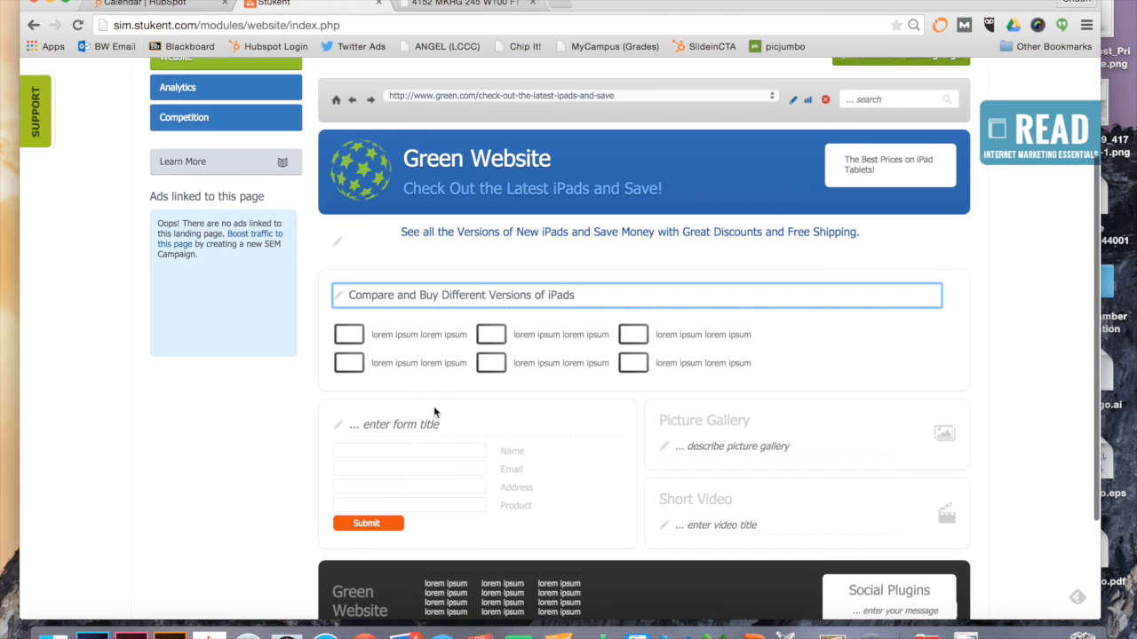
{"action": "left_click", "coordinate": [435, 417]}
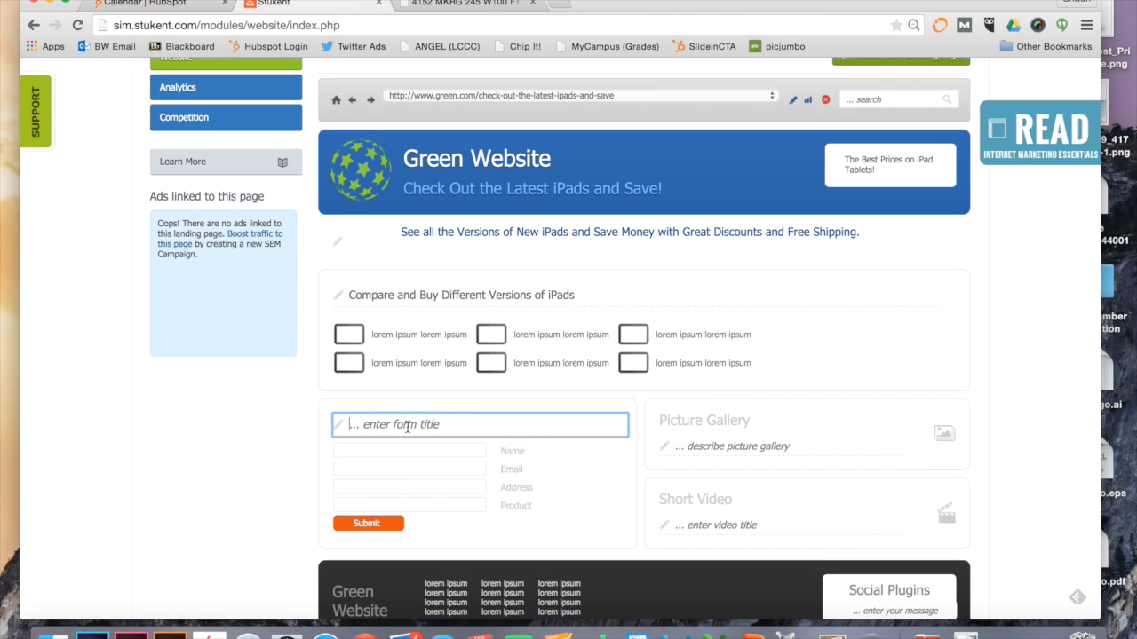
{"action": "type", "text": "Fill Out Form to Purchase Your"}
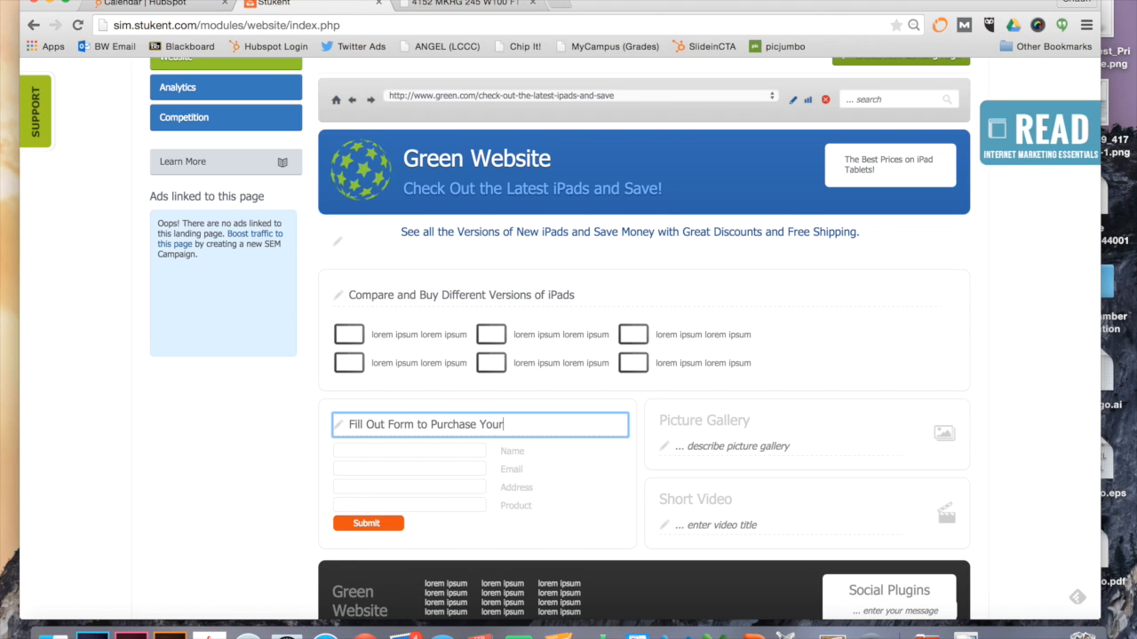
{"action": "type", "text": " iPad"}
{"action": "scroll", "coordinate": [699, 430], "scroll_direction": "down", "scroll_amount": 2}
{"action": "left_click", "coordinate": [721, 395]}
{"action": "type", "text": "Different"}
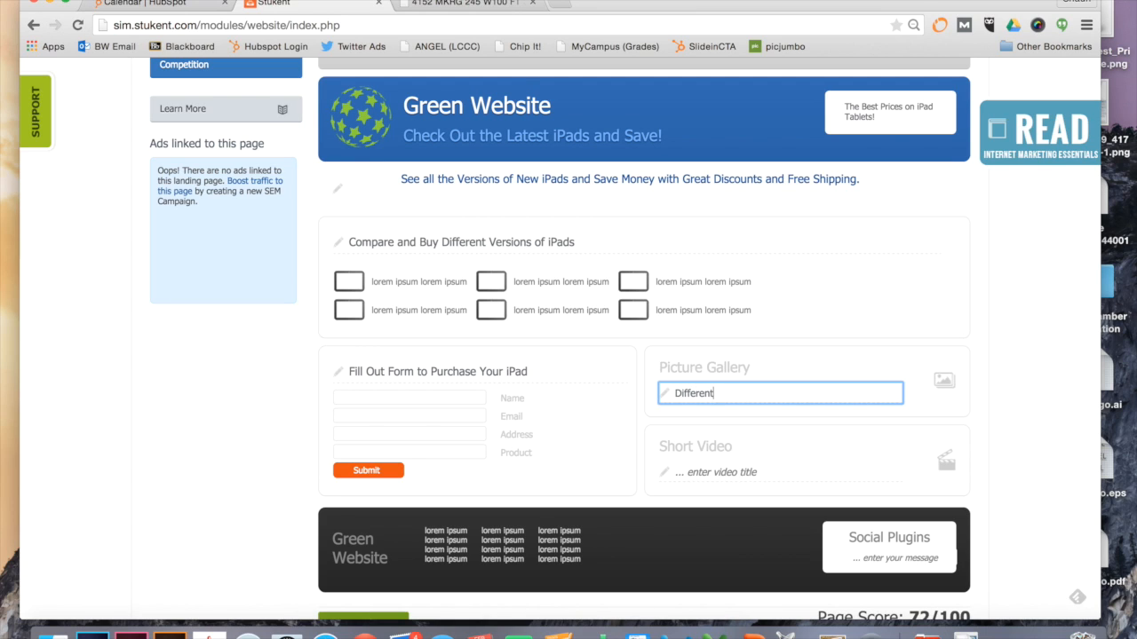
{"action": "type", "text": " Versions of iPad"}
{"action": "key", "text": "Tab"}
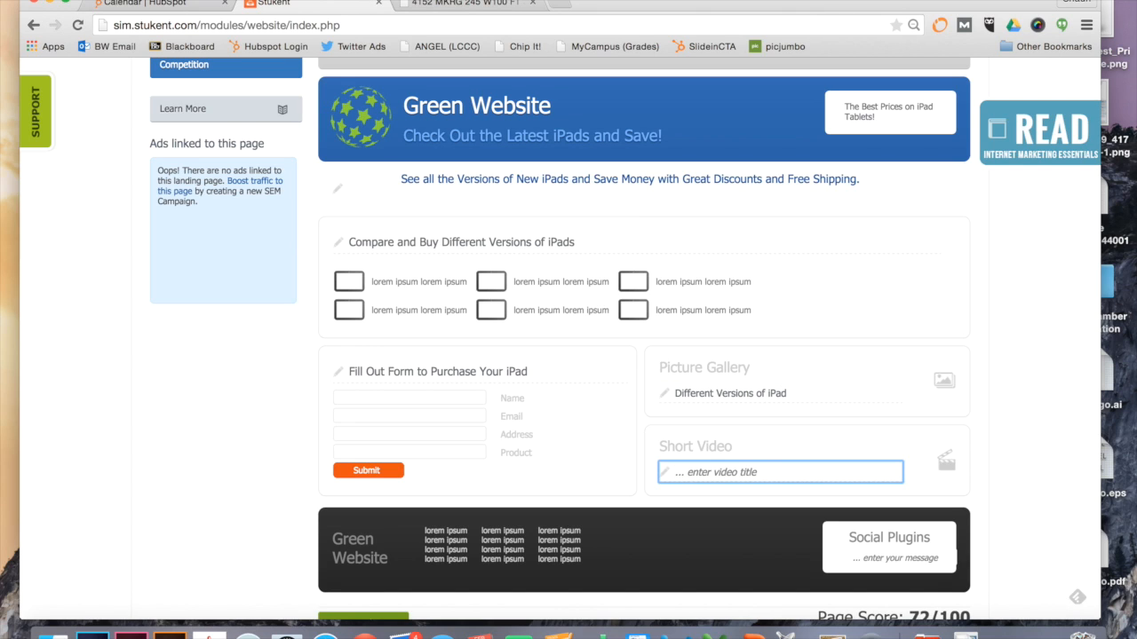
{"action": "type", "text": "See the iPad in Use!"}
Enter the social plugins footer text and save the landing page changes
{"action": "scroll", "coordinate": [621, 338], "scroll_direction": "down", "scroll_amount": 2}
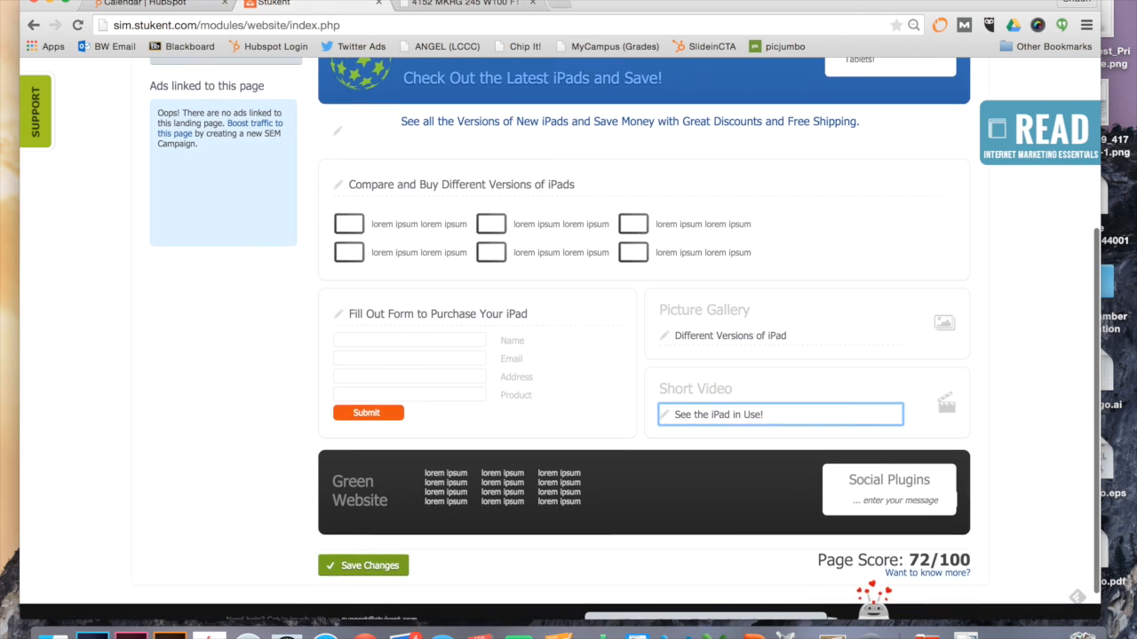
{"action": "type", "text": "Follow us on Social Media!"}
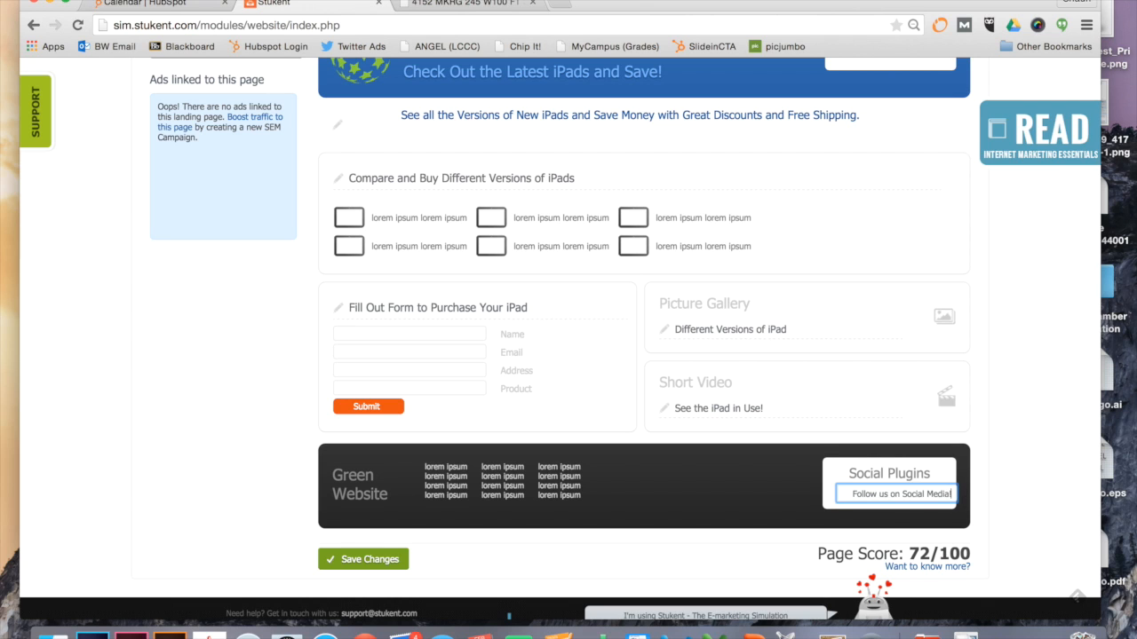
{"action": "scroll", "coordinate": [568, 337], "scroll_direction": "down", "scroll_amount": 1}
{"action": "left_click", "coordinate": [769, 471]}
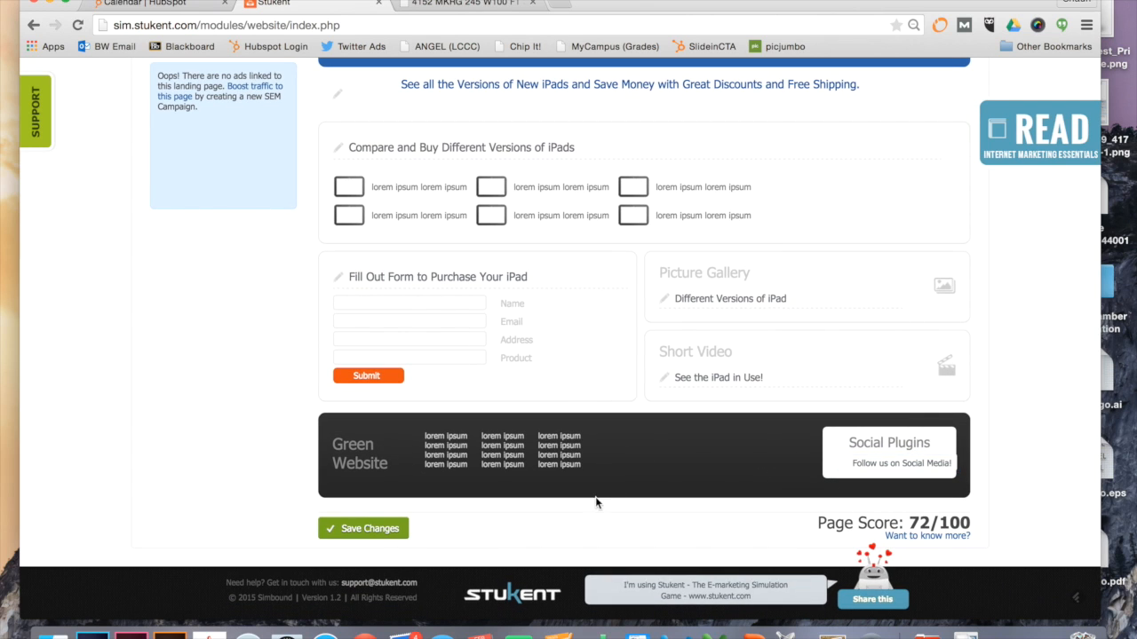
{"action": "left_click", "coordinate": [364, 528]}
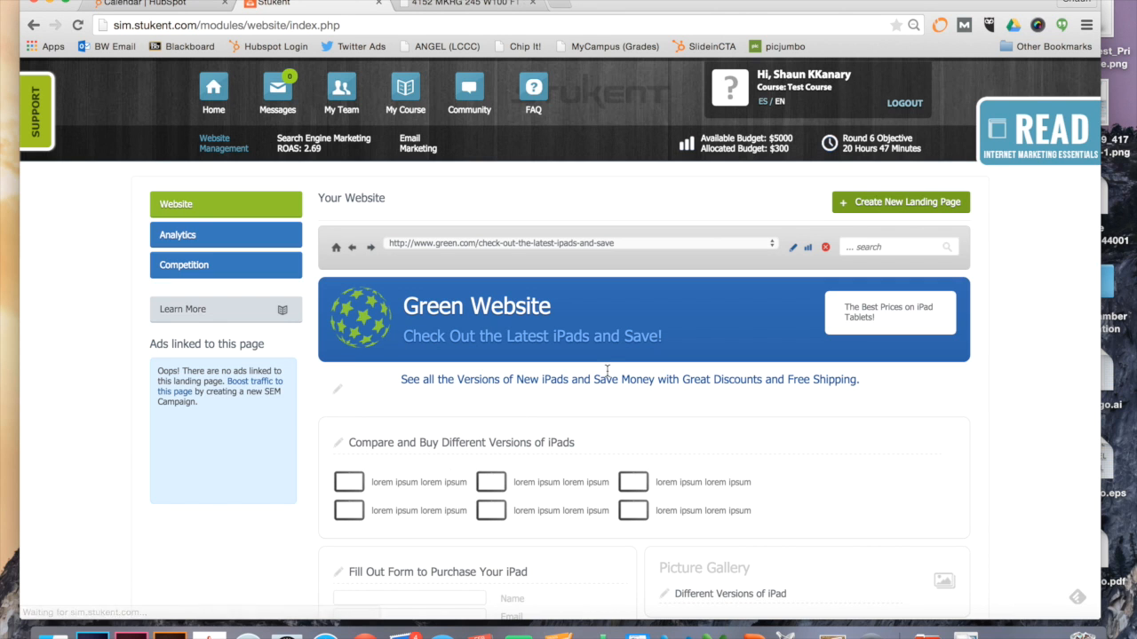
{"action": "scroll", "coordinate": [607, 366], "scroll_direction": "down", "scroll_amount": 3}
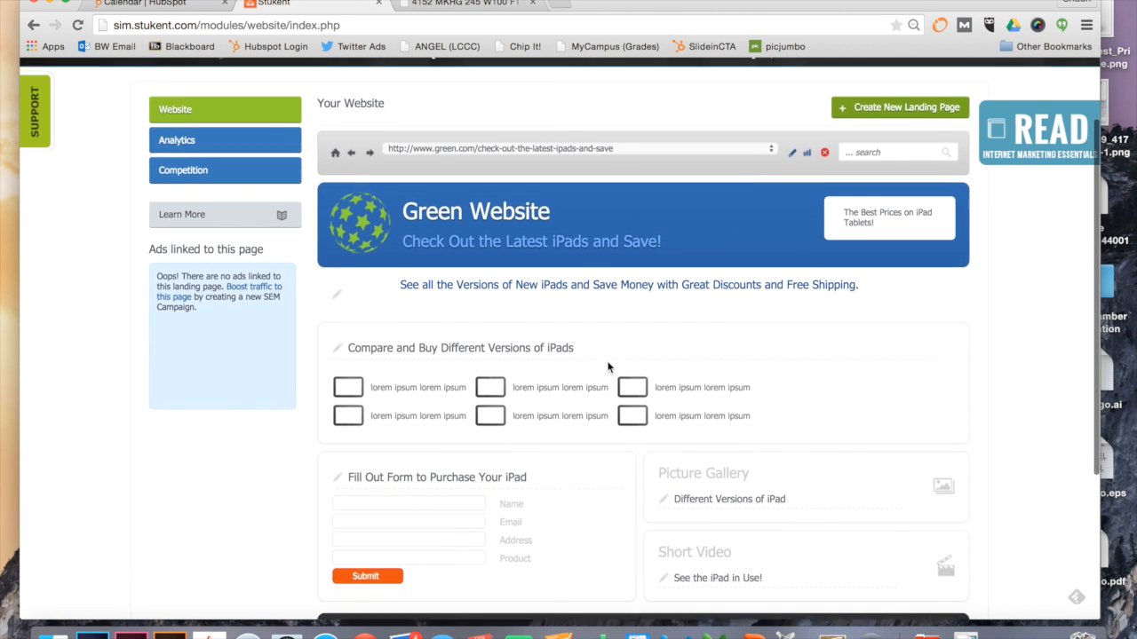
{"action": "scroll", "coordinate": [607, 361], "scroll_direction": "down", "scroll_amount": 2}
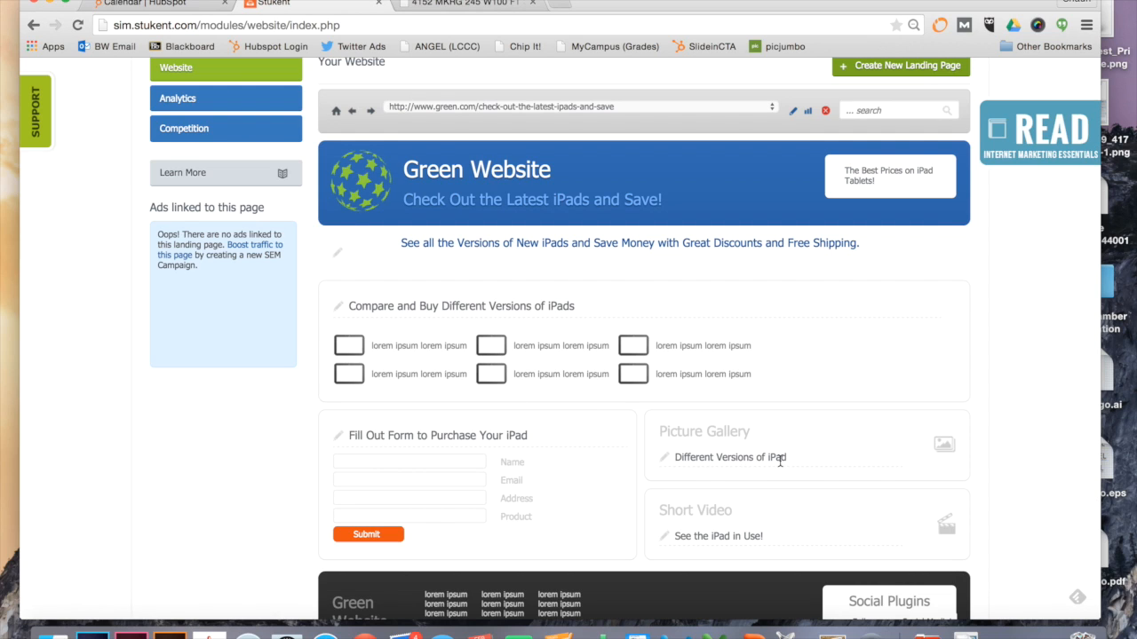
{"action": "scroll", "coordinate": [780, 457], "scroll_direction": "down", "scroll_amount": 2}
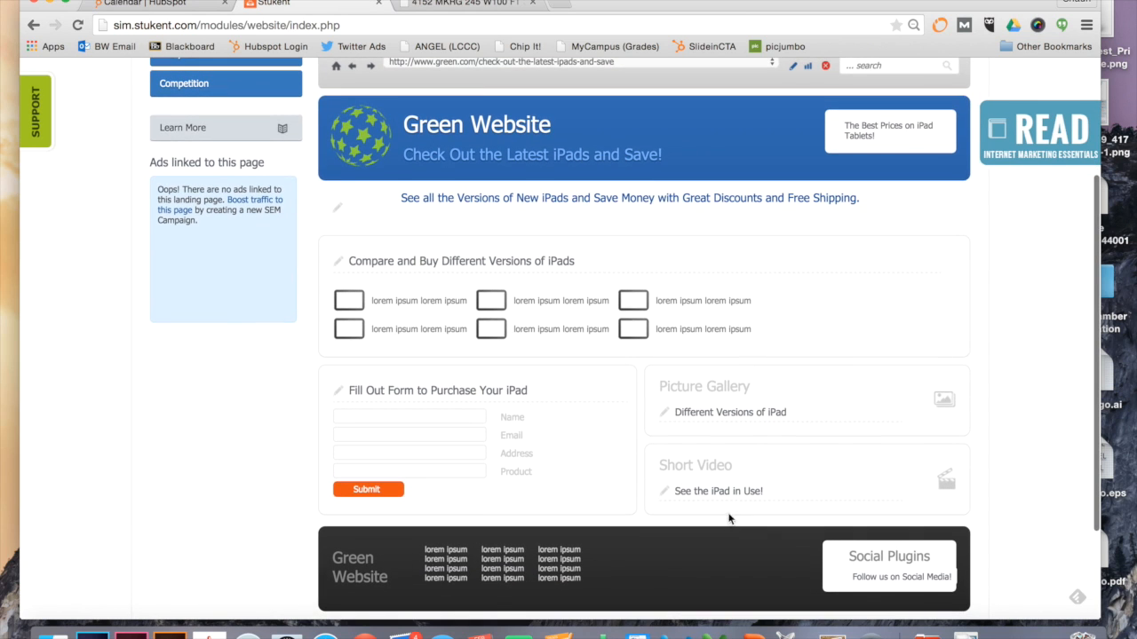
{"action": "scroll", "coordinate": [744, 500], "scroll_direction": "up", "scroll_amount": 3}
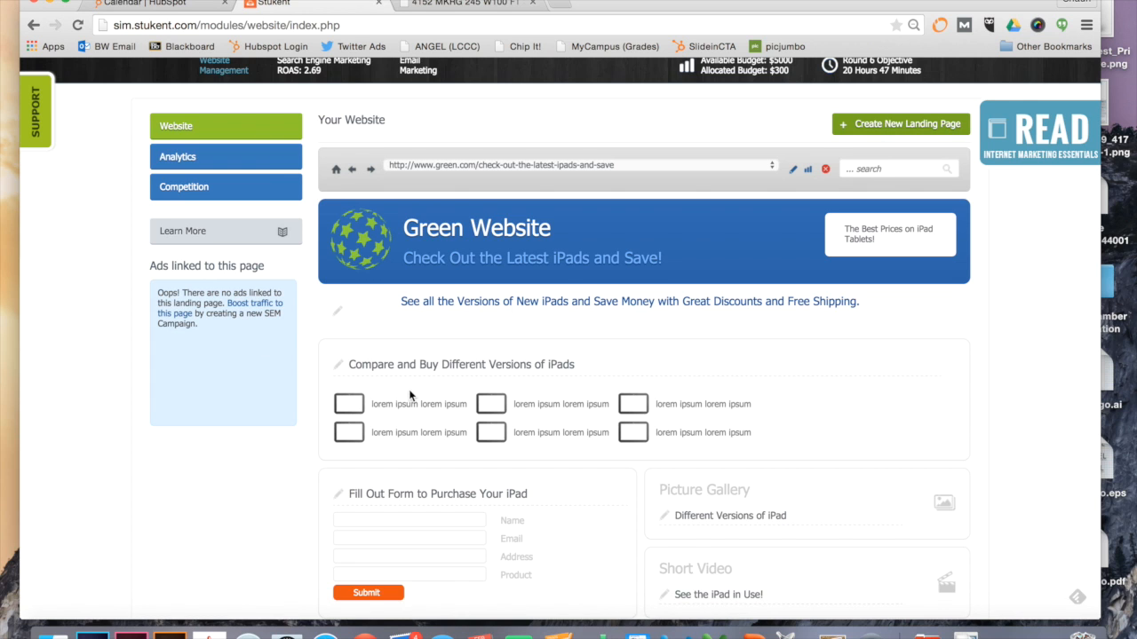
{"action": "scroll", "coordinate": [409, 396], "scroll_direction": "down", "scroll_amount": 5}
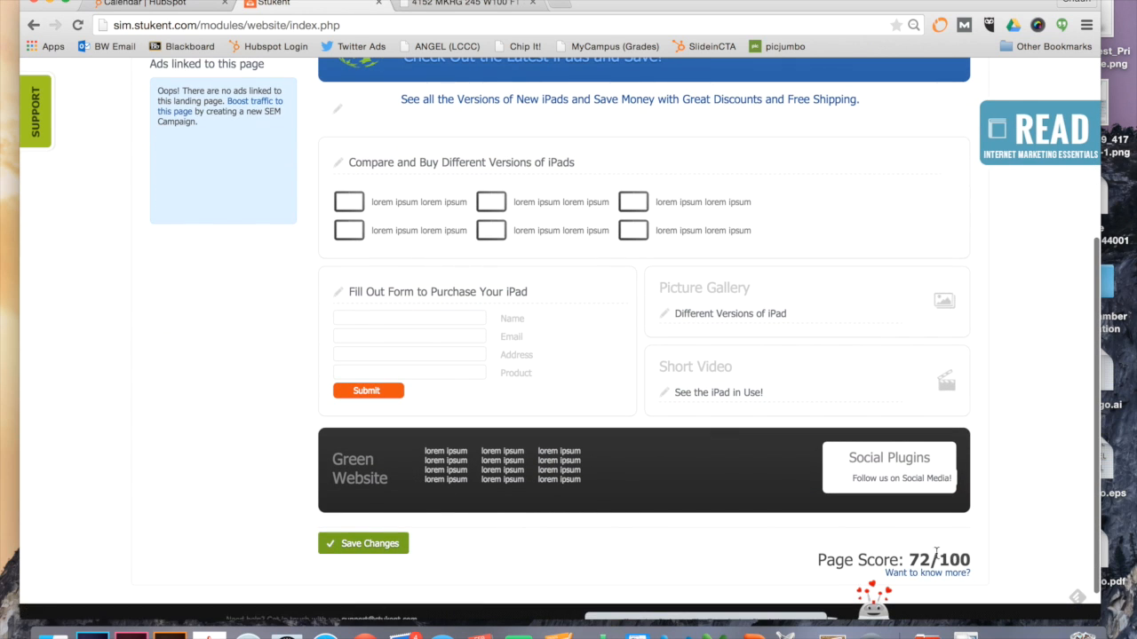
{"action": "scroll", "coordinate": [864, 529], "scroll_direction": "up", "scroll_amount": 2}
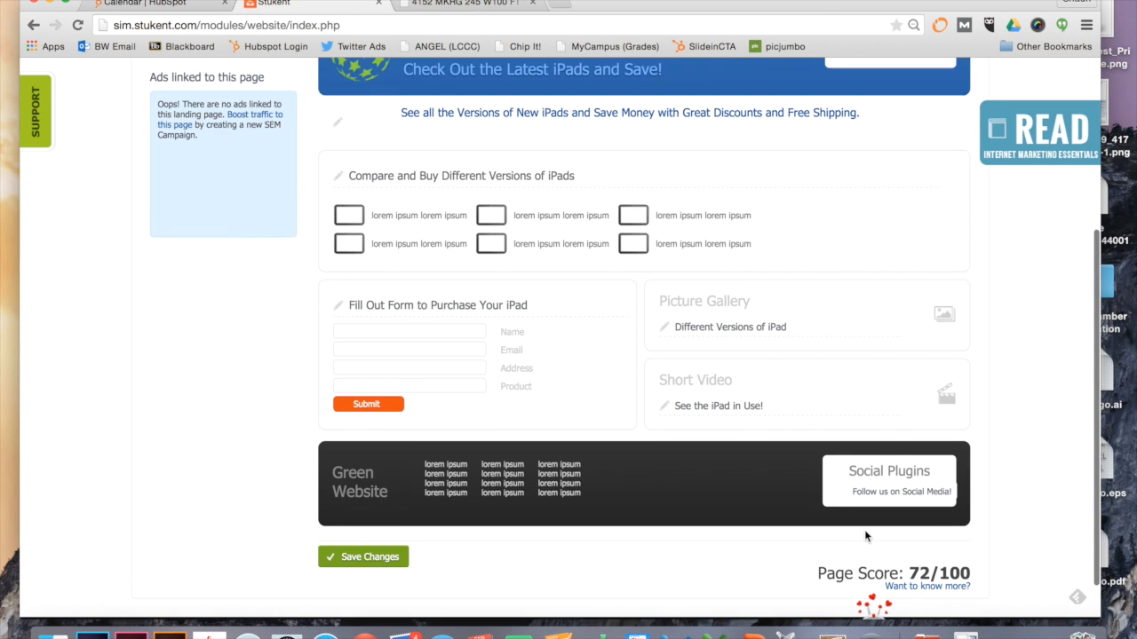
{"action": "scroll", "coordinate": [864, 530], "scroll_direction": "up", "scroll_amount": 5}
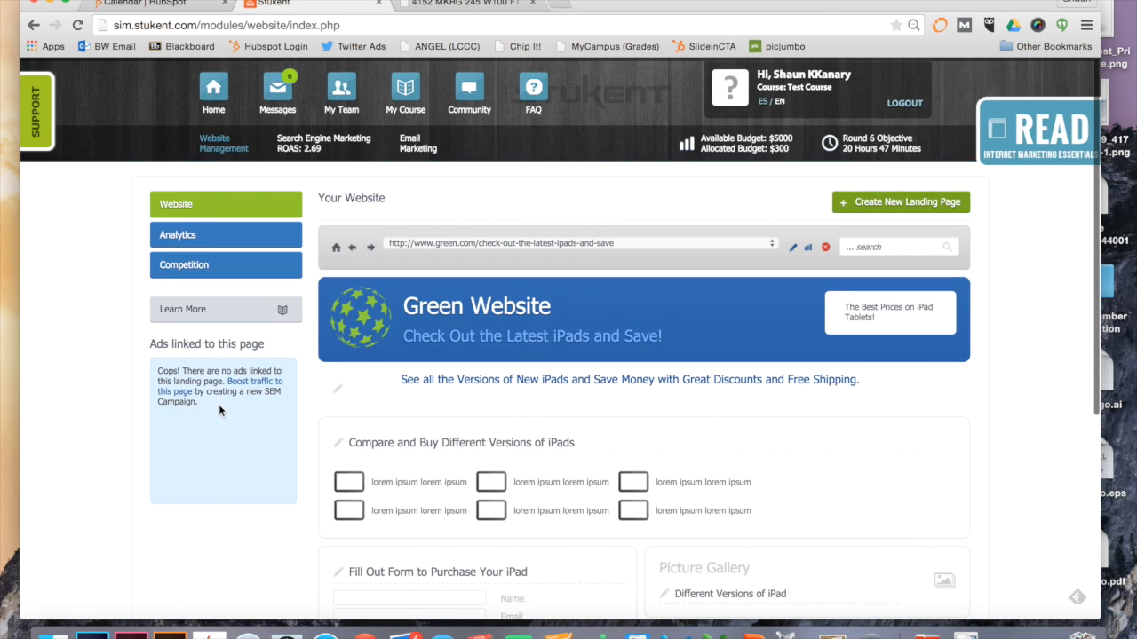
Go from Home to Search Engine Marketing and list the iPad Product Line ads
{"action": "left_click", "coordinate": [221, 105]}
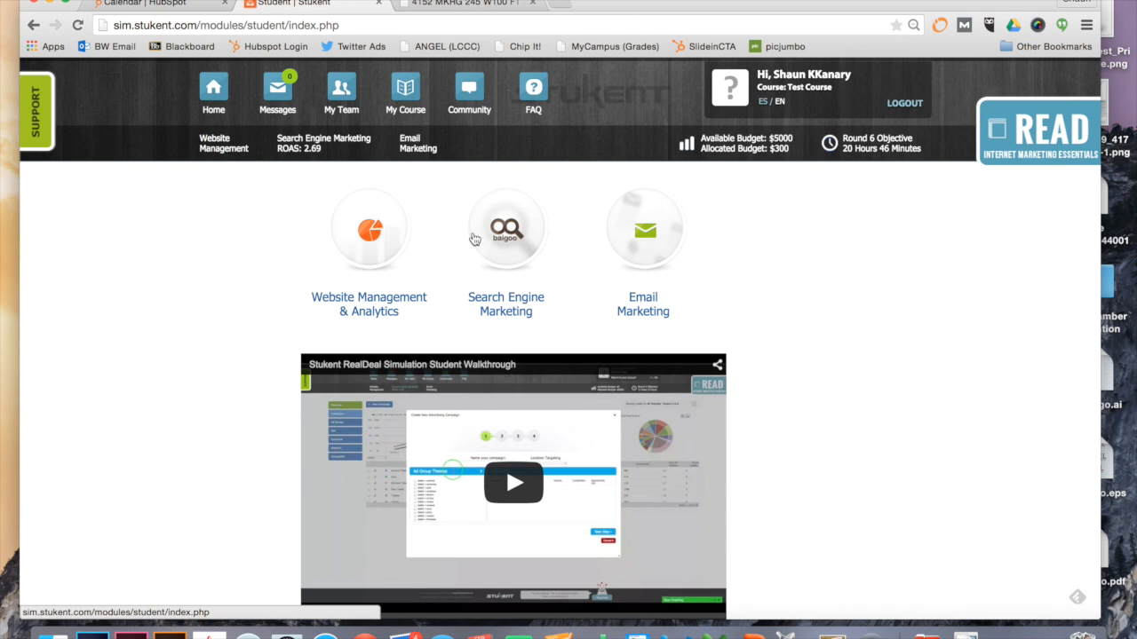
{"action": "left_click", "coordinate": [524, 235]}
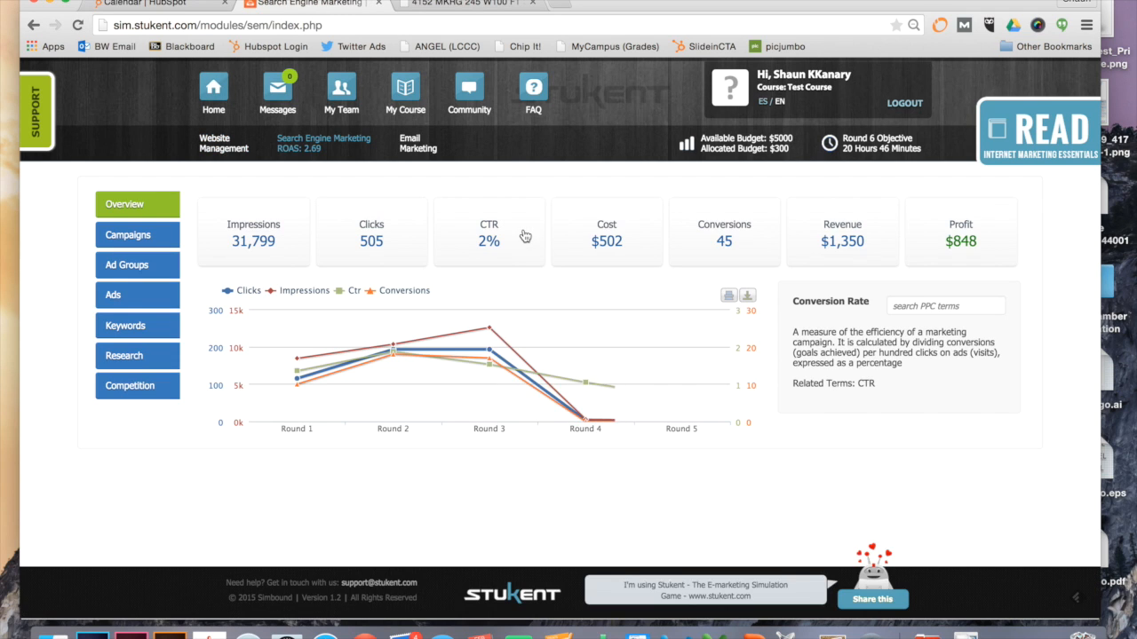
{"action": "left_click", "coordinate": [148, 295]}
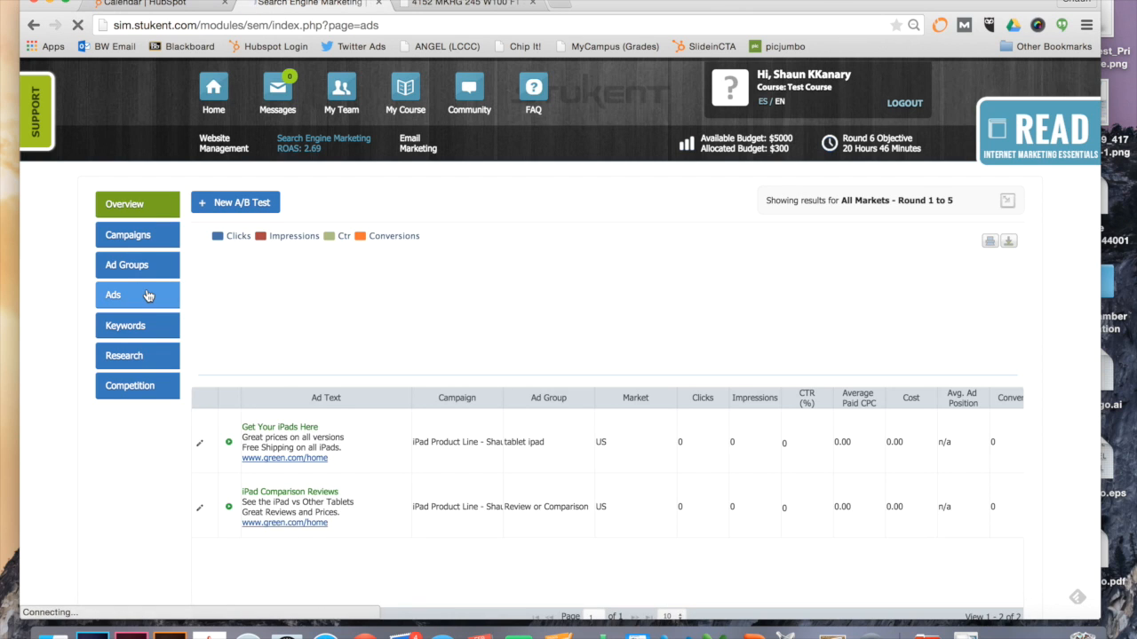
{"action": "scroll", "coordinate": [337, 417], "scroll_direction": "down", "scroll_amount": 2}
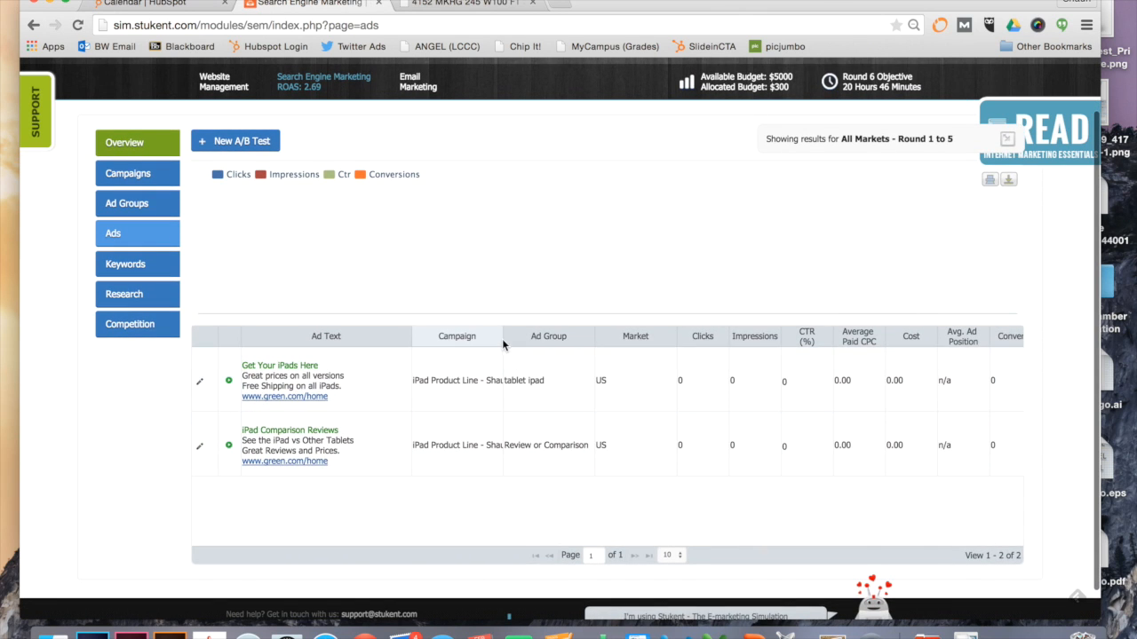
Change the Get Your iPads Here ad's destination to green.com/check-out-the-latest-ipads-and-save and save it
{"action": "left_click_drag", "start_coordinate": [502, 343], "coordinate": [540, 345]}
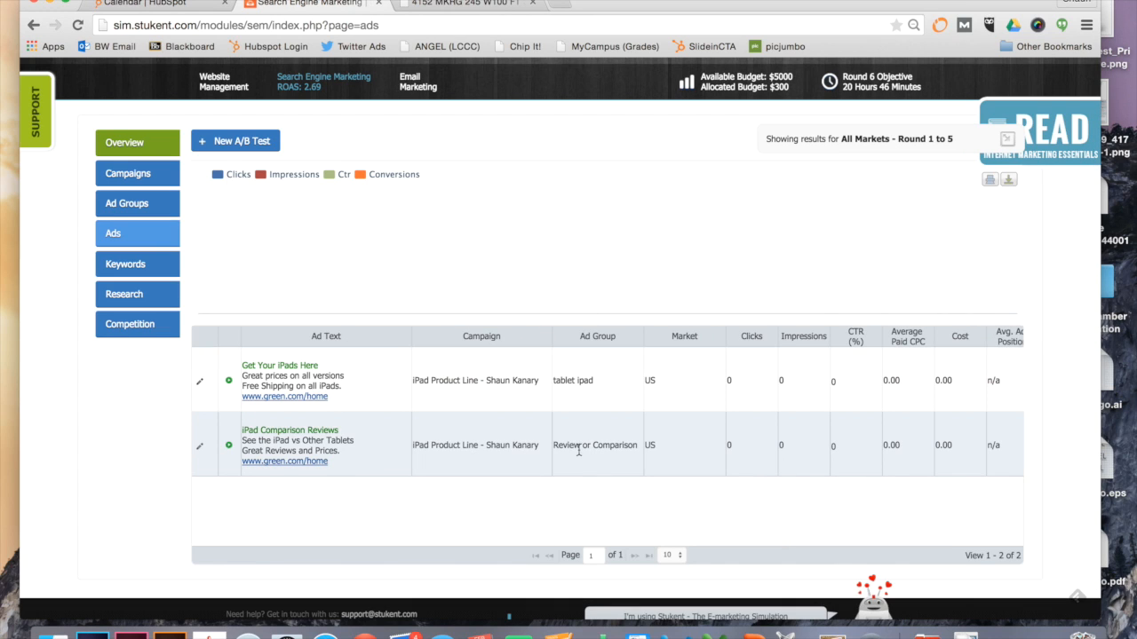
{"action": "left_click", "coordinate": [578, 385]}
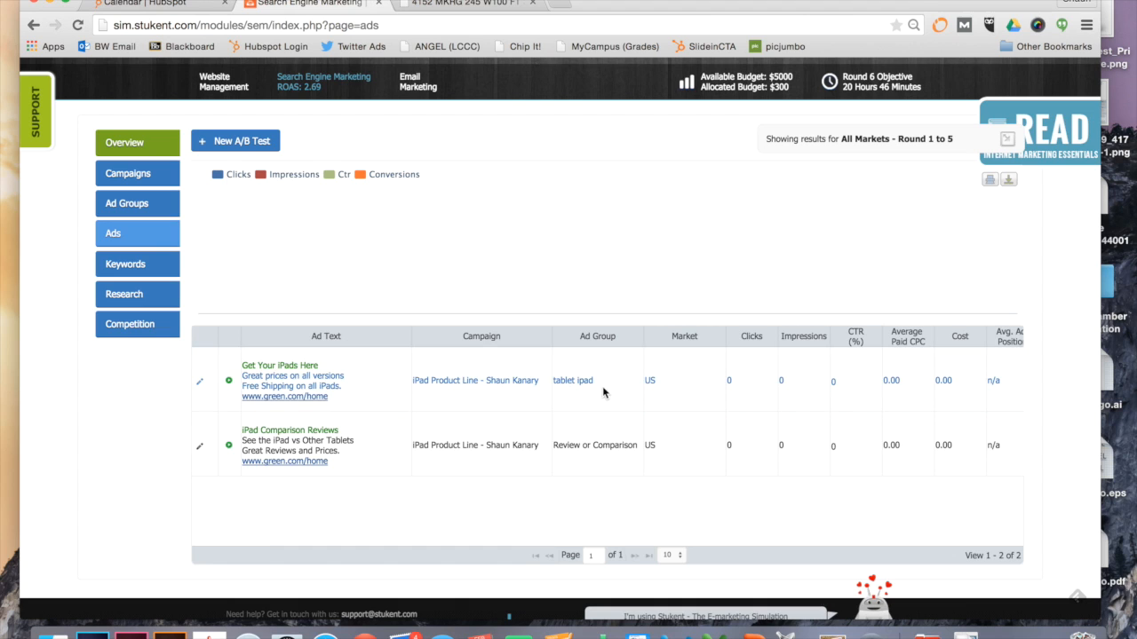
{"action": "left_click", "coordinate": [200, 383]}
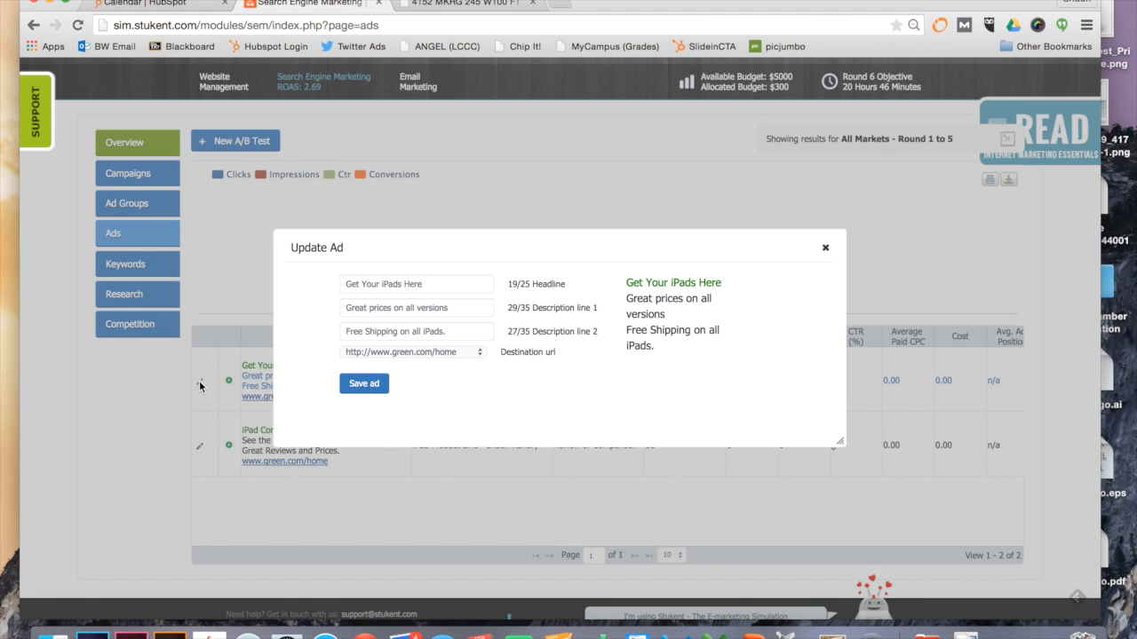
{"action": "left_click", "coordinate": [396, 354]}
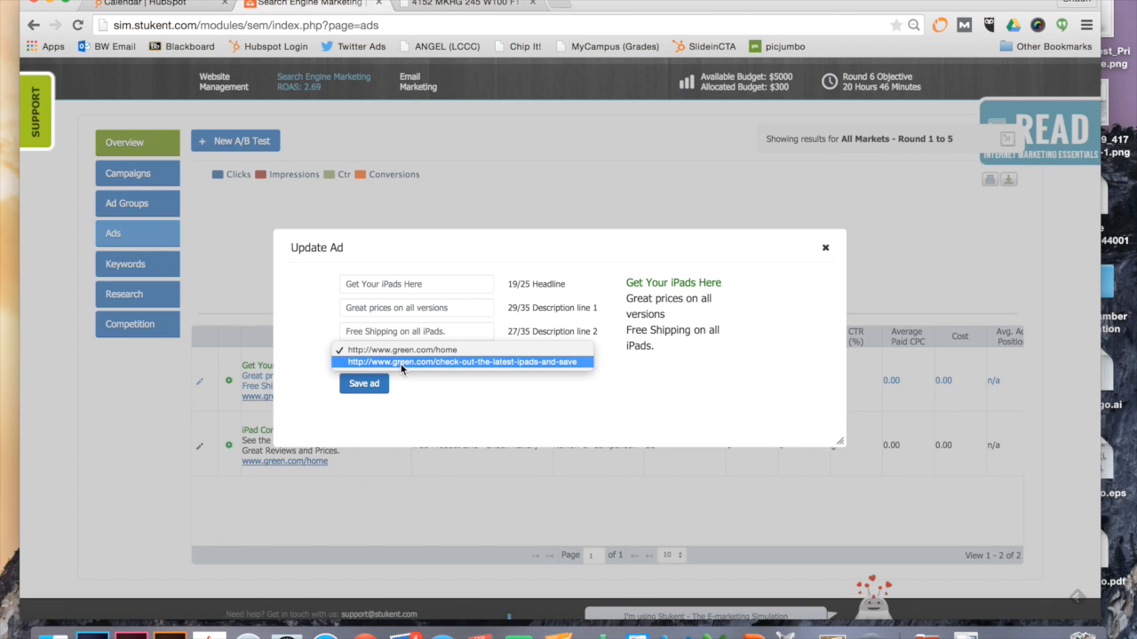
{"action": "left_click", "coordinate": [401, 364]}
{"action": "left_click", "coordinate": [373, 384]}
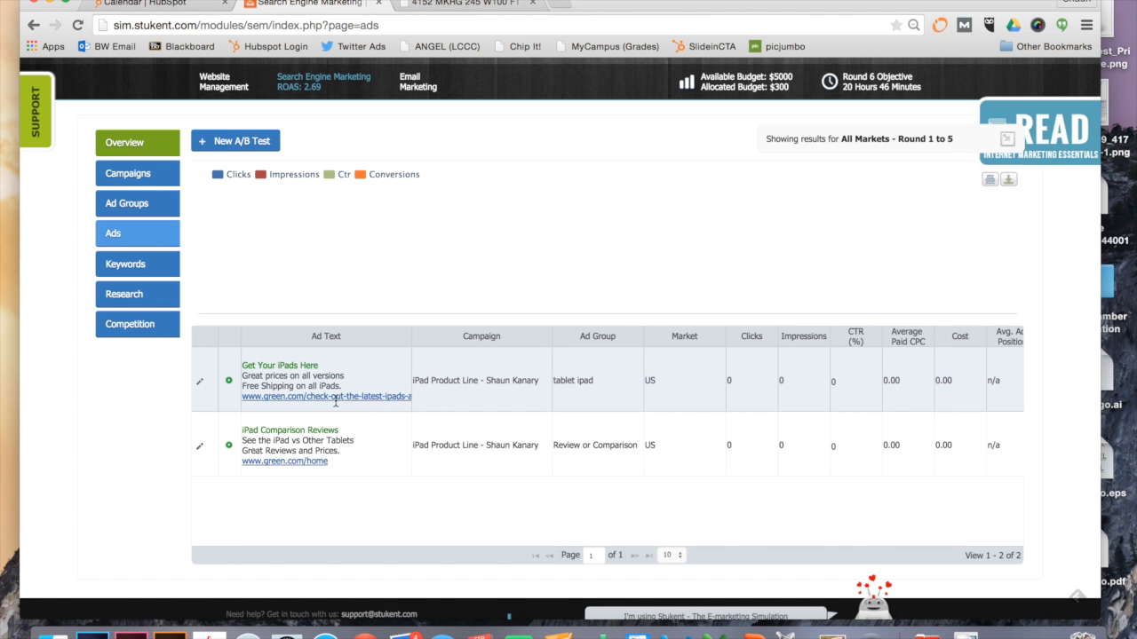
{"action": "scroll", "coordinate": [216, 242], "scroll_direction": "up", "scroll_amount": 2}
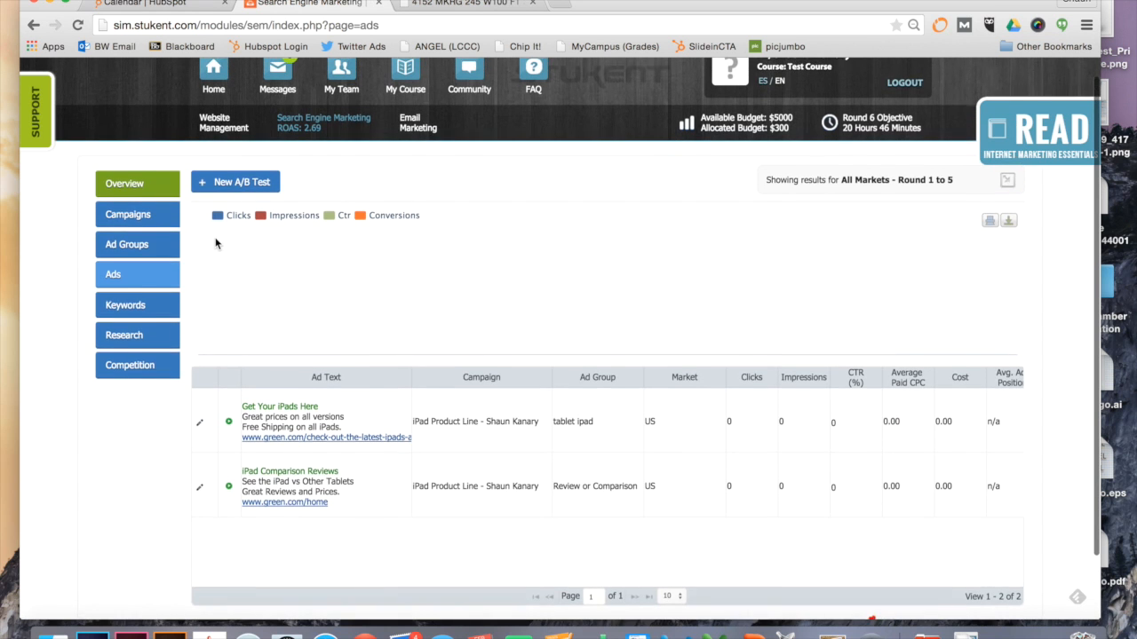
In Website Management & Analytics, open the What is Page Score? explanation for the iPad page
{"action": "left_click", "coordinate": [217, 93]}
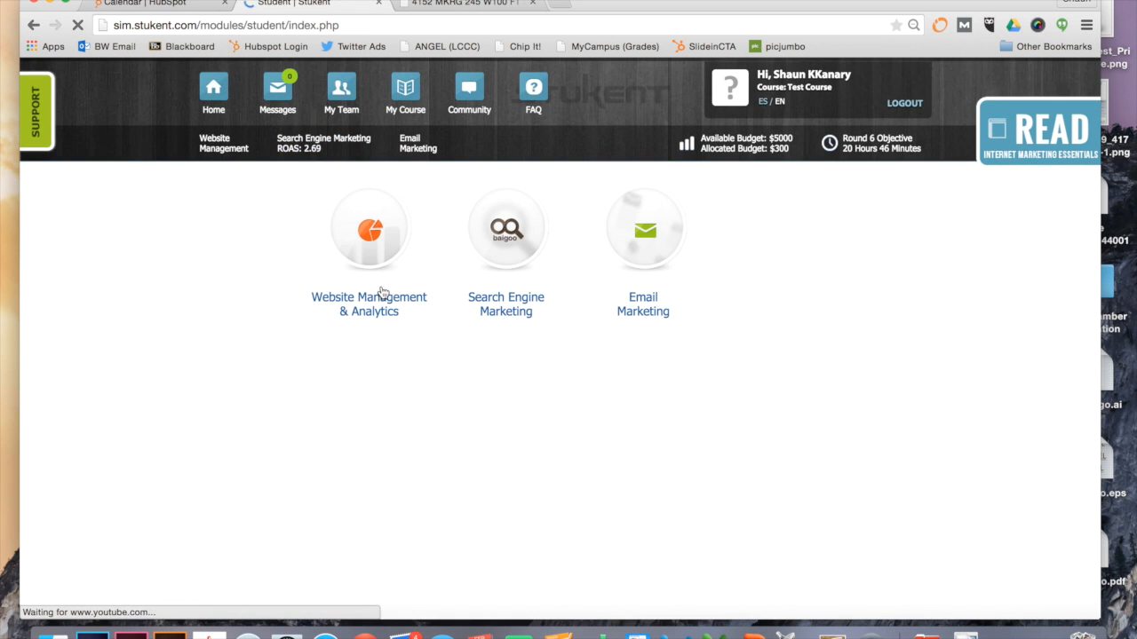
{"action": "left_click", "coordinate": [371, 235]}
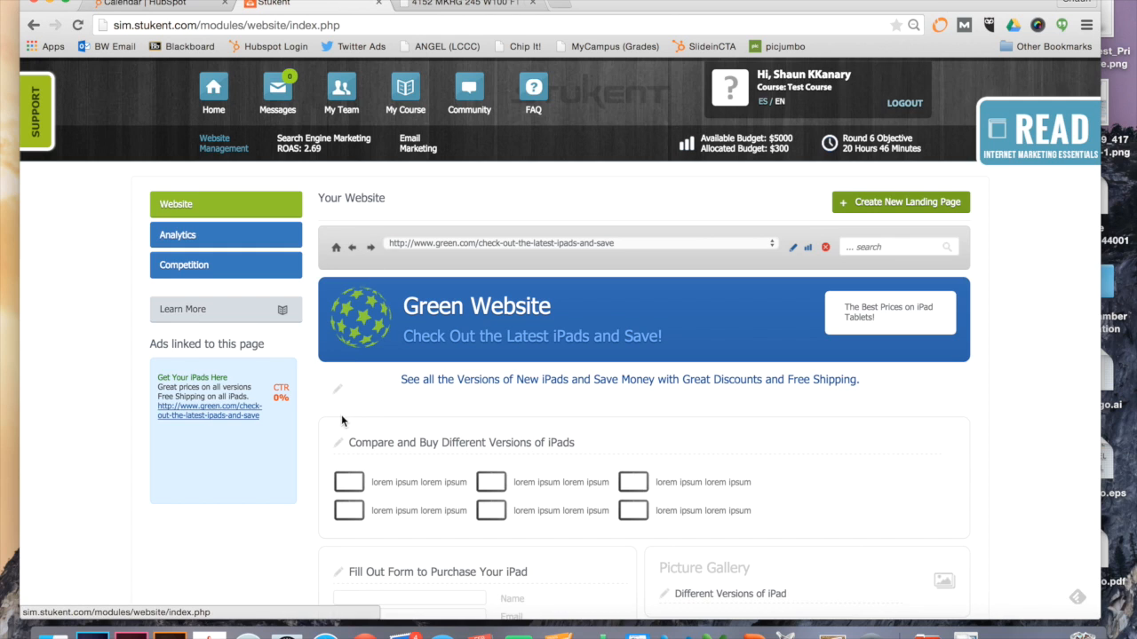
{"action": "scroll", "coordinate": [341, 416], "scroll_direction": "down", "scroll_amount": 1}
{"action": "scroll", "coordinate": [267, 373], "scroll_direction": "down", "scroll_amount": 1}
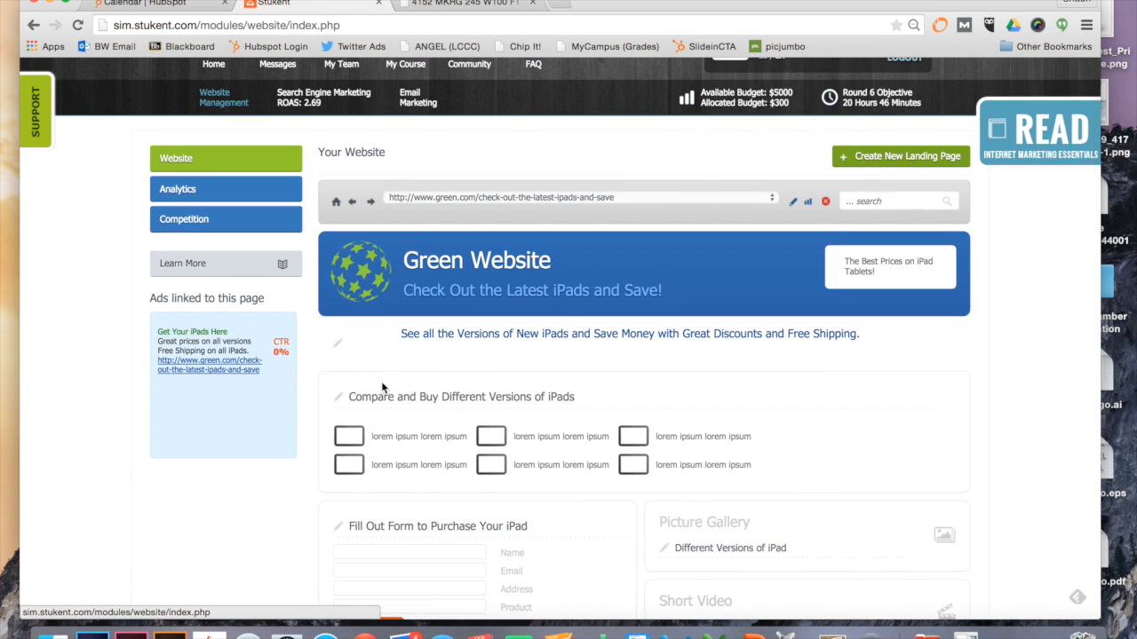
{"action": "scroll", "coordinate": [355, 417], "scroll_direction": "down", "scroll_amount": 3}
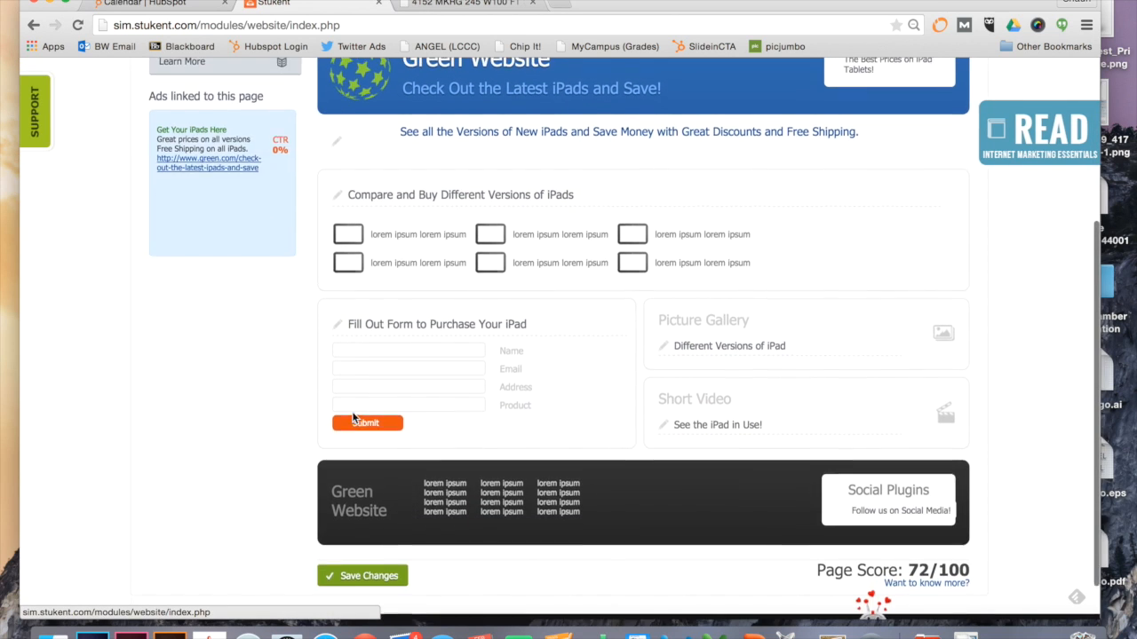
{"action": "scroll", "coordinate": [268, 355], "scroll_direction": "up", "scroll_amount": 2}
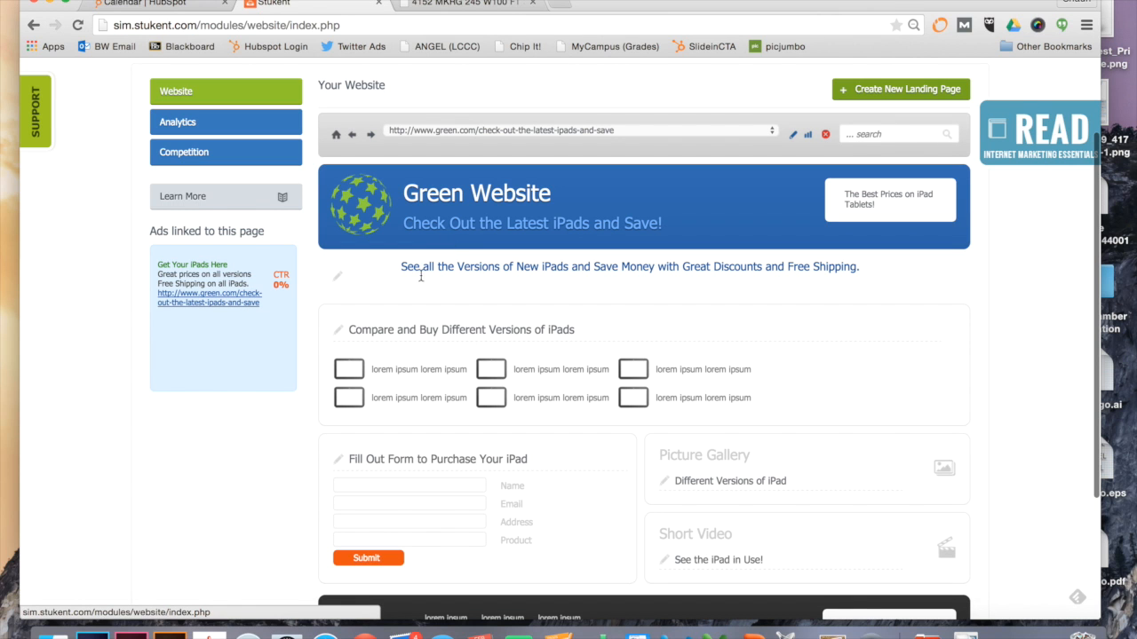
{"action": "scroll", "coordinate": [614, 322], "scroll_direction": "down", "scroll_amount": 5}
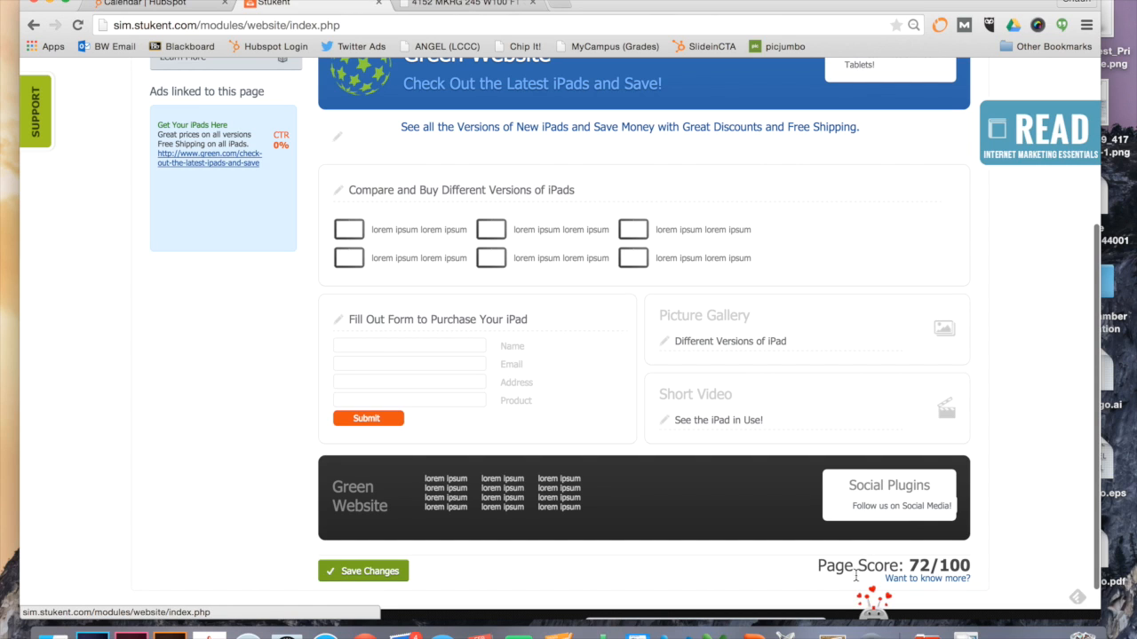
{"action": "left_click", "coordinate": [929, 580]}
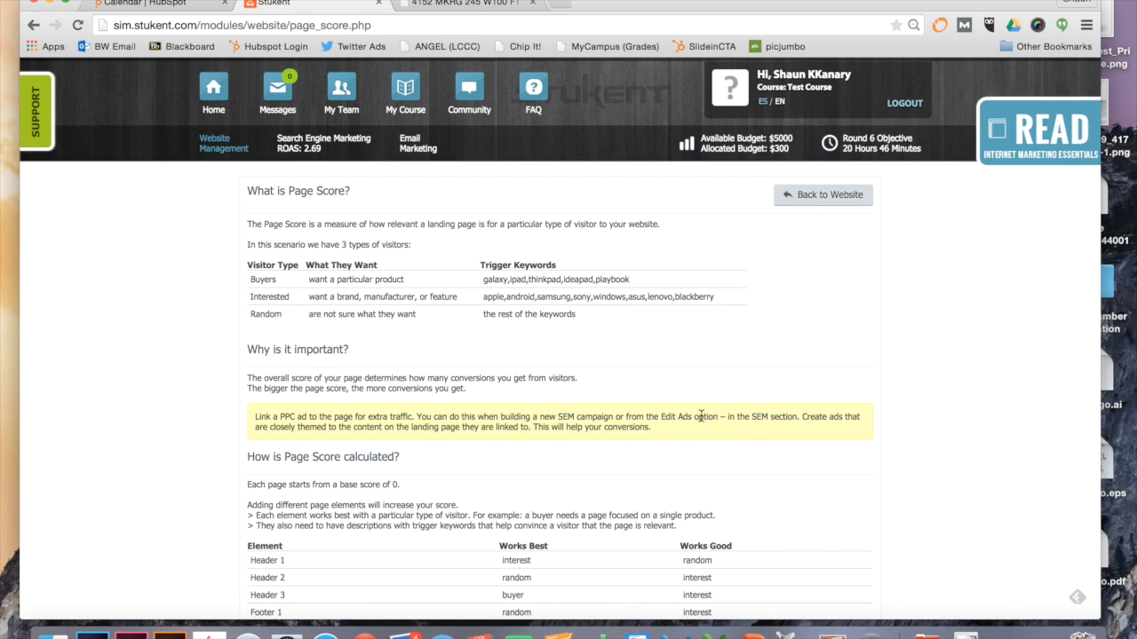
{"action": "scroll", "coordinate": [409, 364], "scroll_direction": "down", "scroll_amount": 4}
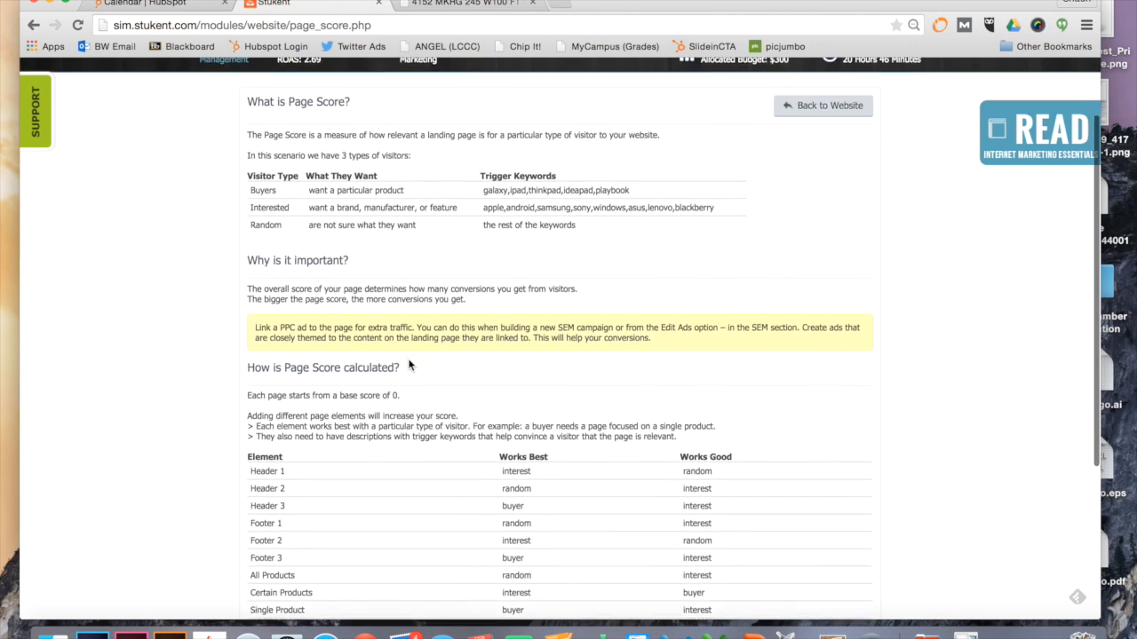
{"action": "scroll", "coordinate": [409, 359], "scroll_direction": "down", "scroll_amount": 2}
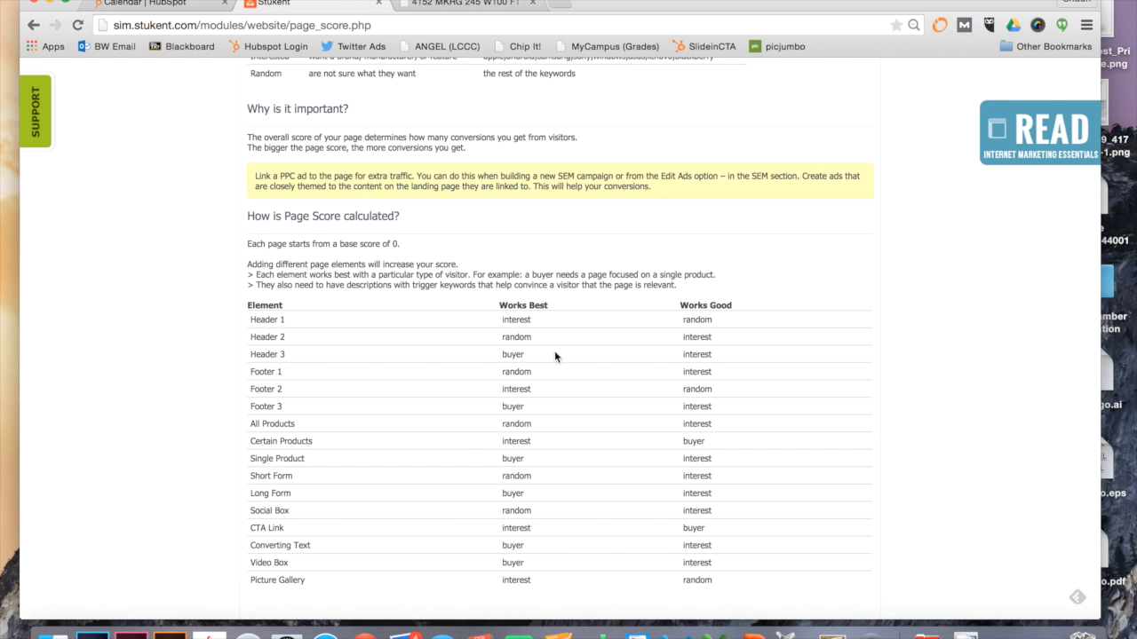
{"action": "scroll", "coordinate": [453, 498], "scroll_direction": "down", "scroll_amount": 2}
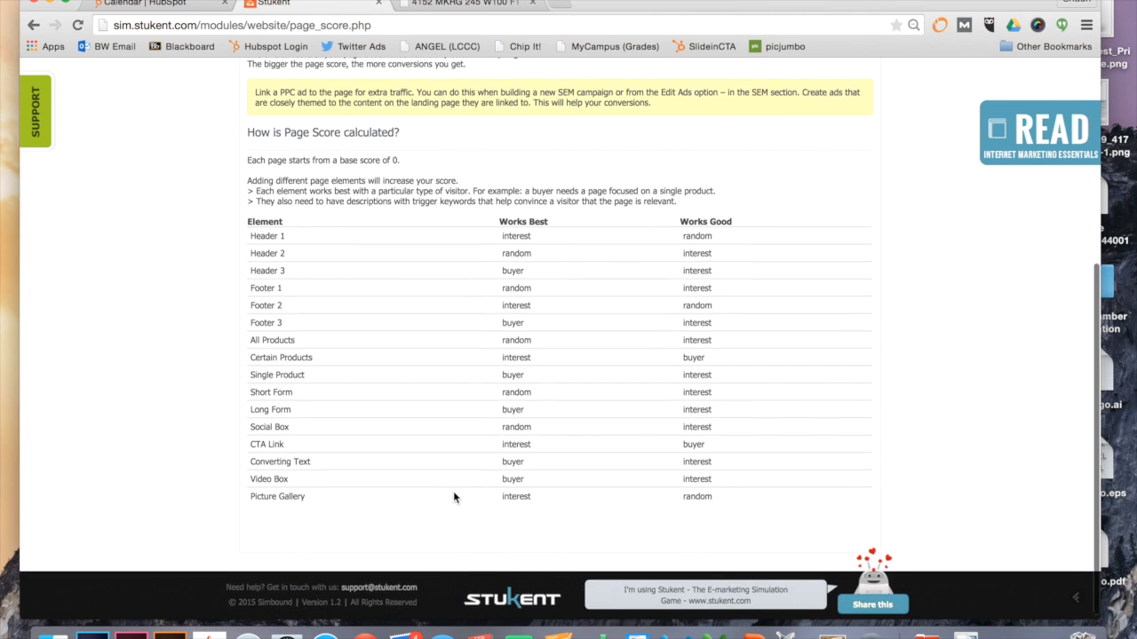
{"action": "scroll", "coordinate": [387, 413], "scroll_direction": "up", "scroll_amount": 4}
{"action": "scroll", "coordinate": [396, 427], "scroll_direction": "up", "scroll_amount": 2}
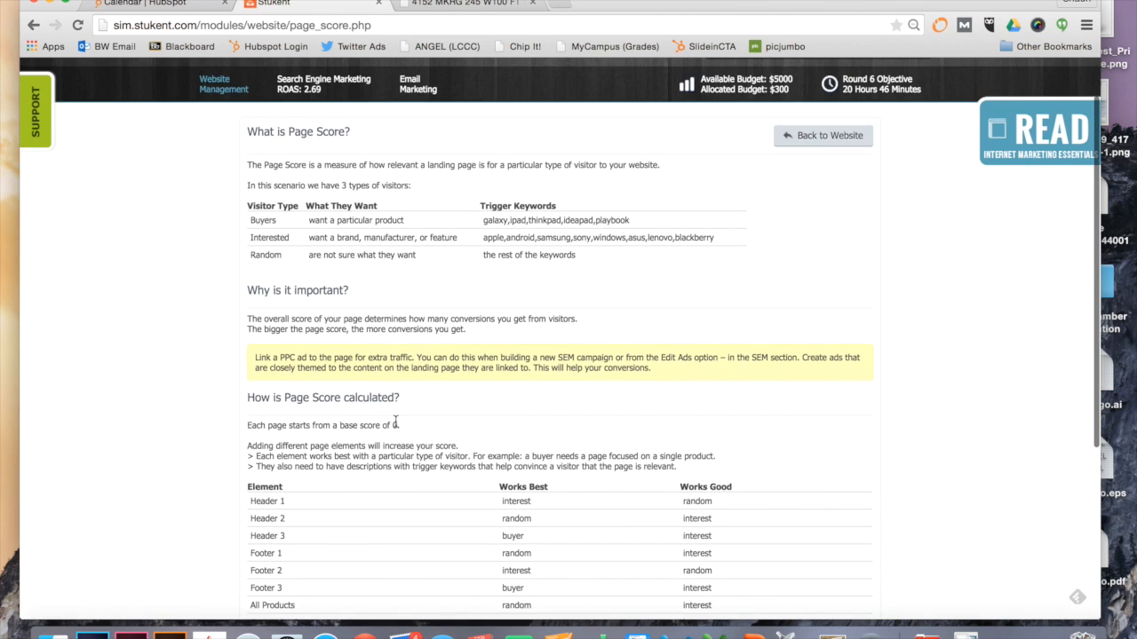
{"action": "left_click", "coordinate": [825, 136]}
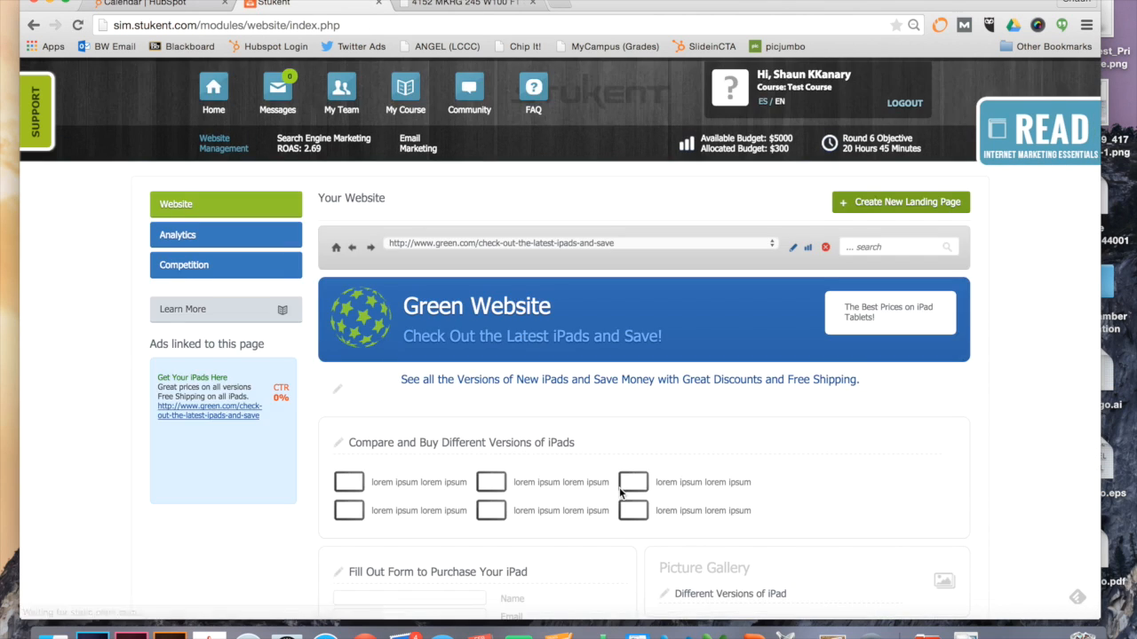
Review the iPad page's 72/100 score, then open its layout editor from the address bar
{"action": "scroll", "coordinate": [619, 494], "scroll_direction": "down", "scroll_amount": 5}
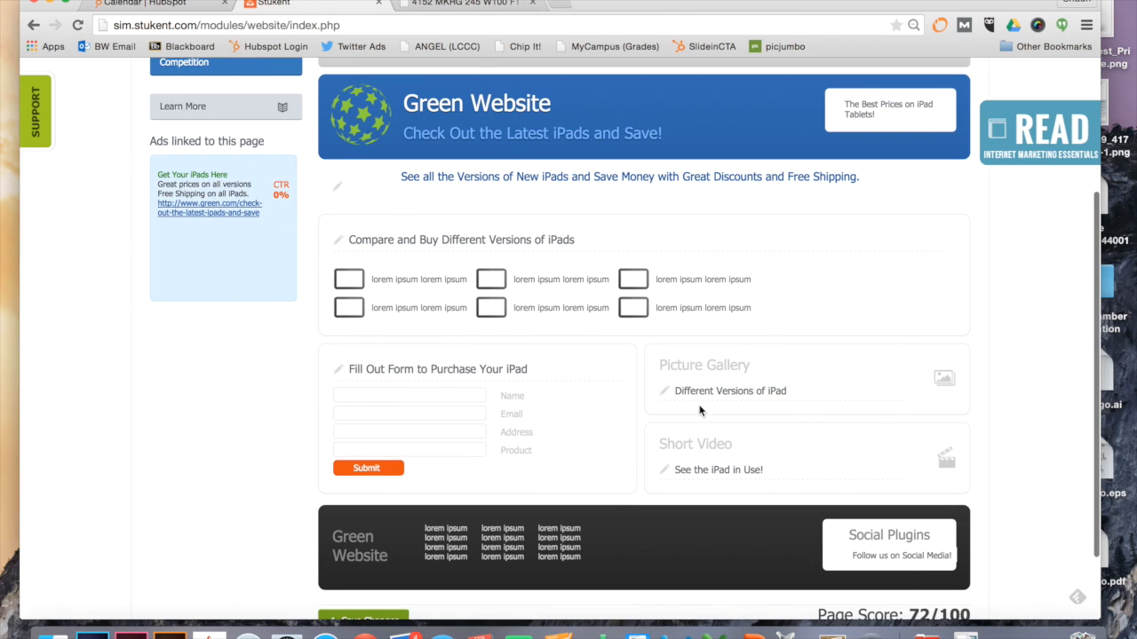
{"action": "left_click", "coordinate": [670, 390]}
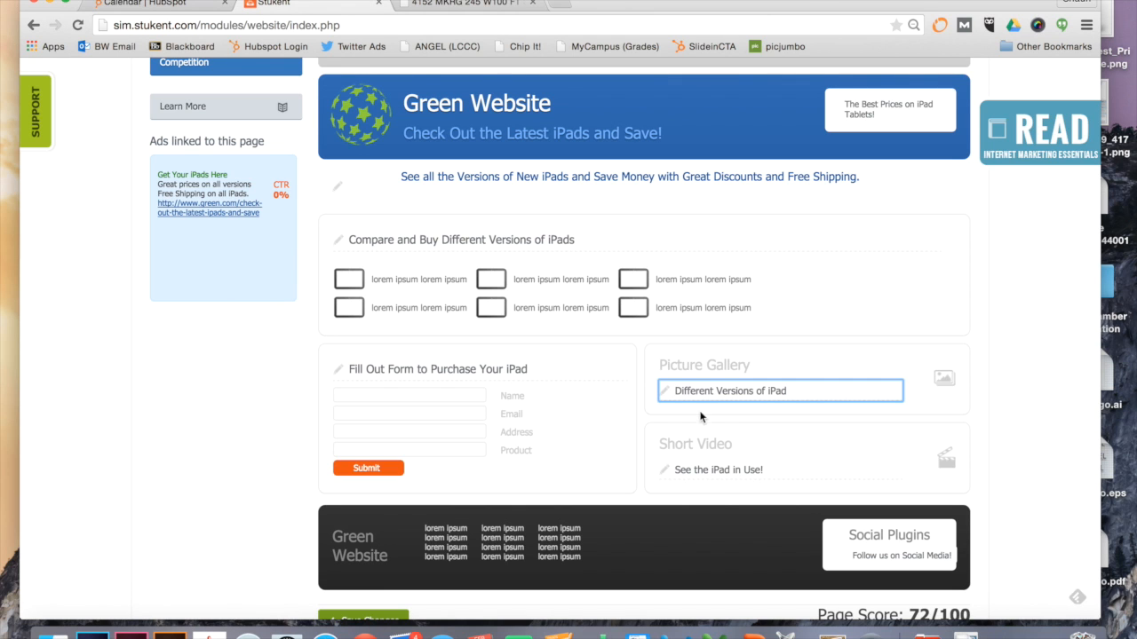
{"action": "scroll", "coordinate": [703, 419], "scroll_direction": "up", "scroll_amount": 1}
{"action": "scroll", "coordinate": [719, 444], "scroll_direction": "down", "scroll_amount": 3}
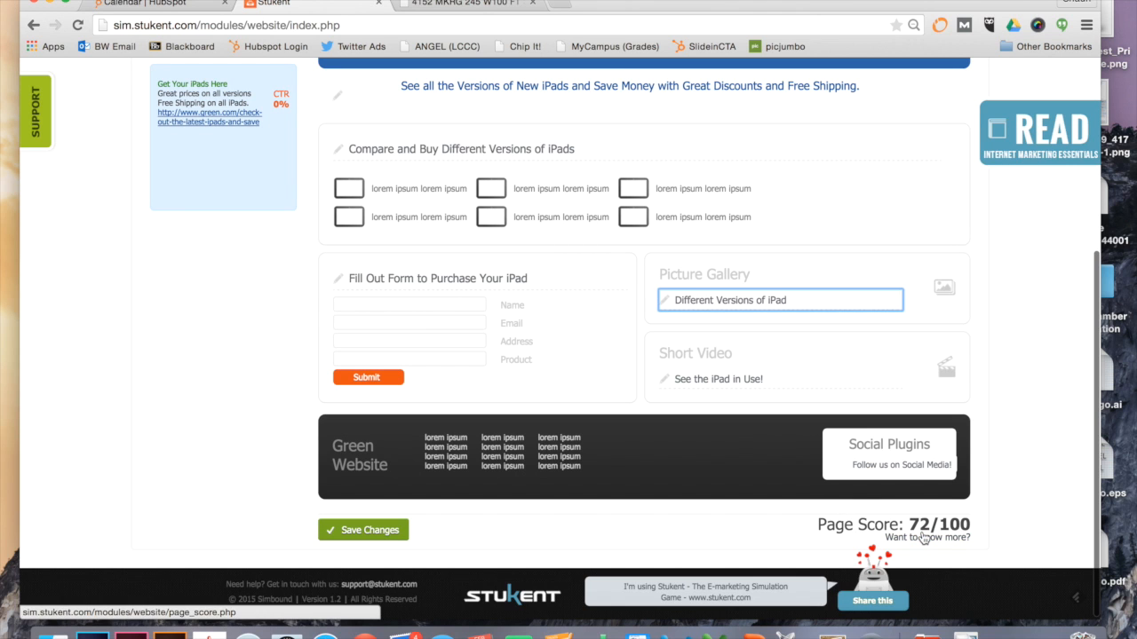
{"action": "scroll", "coordinate": [793, 464], "scroll_direction": "up", "scroll_amount": 2}
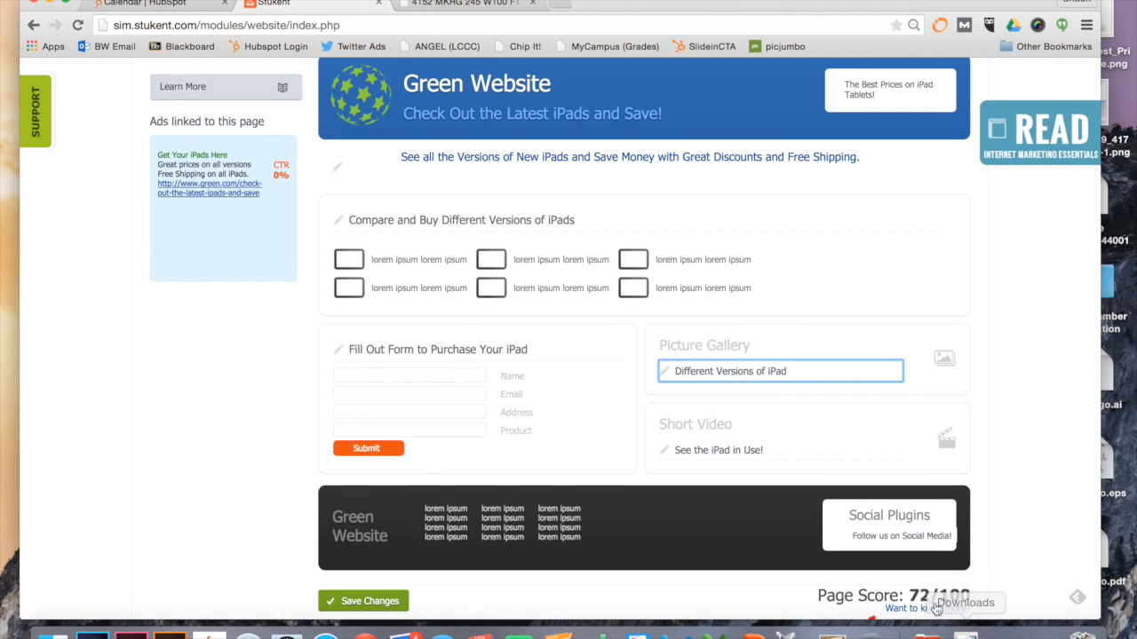
{"action": "scroll", "coordinate": [922, 573], "scroll_direction": "up", "scroll_amount": 3}
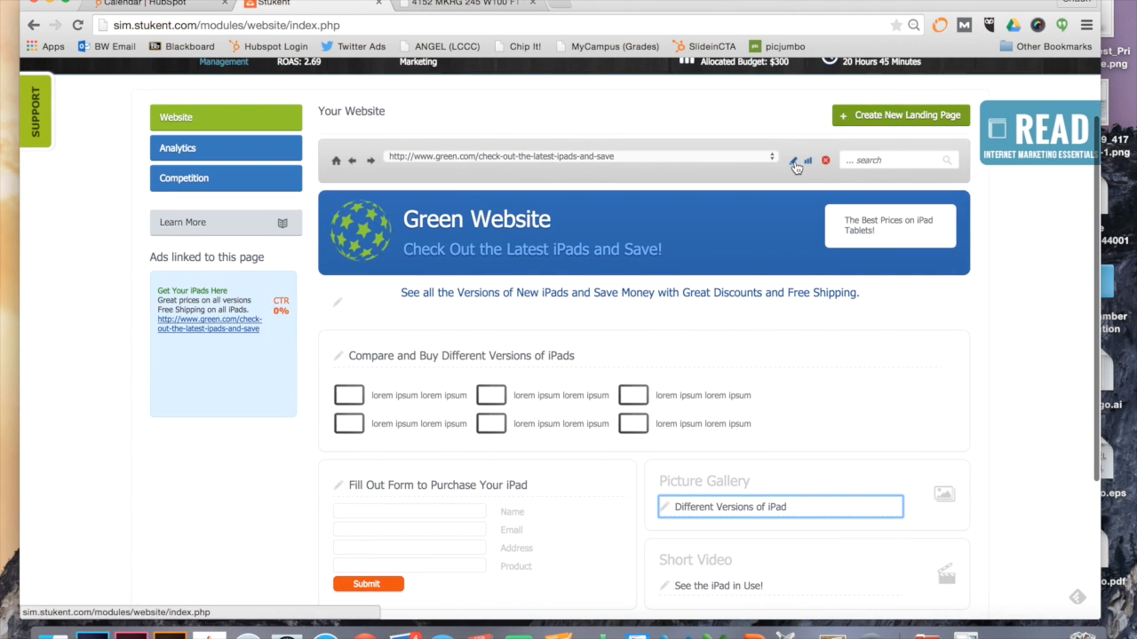
{"action": "left_click", "coordinate": [793, 160]}
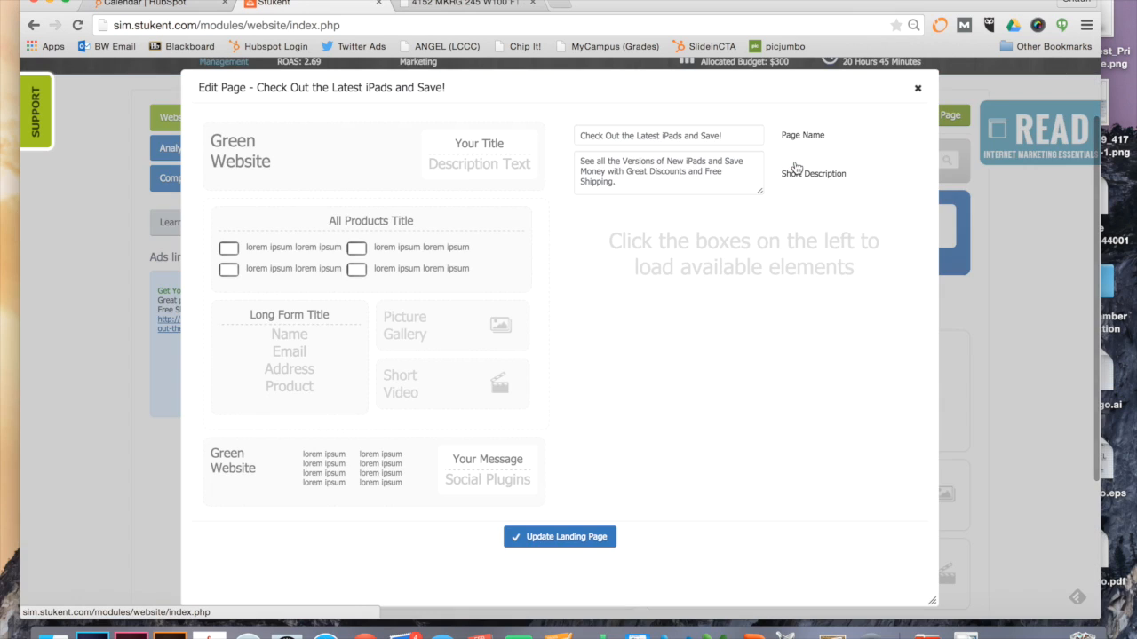
Replace the picture gallery with a CTA Link block and update the landing page
{"action": "left_click", "coordinate": [495, 284]}
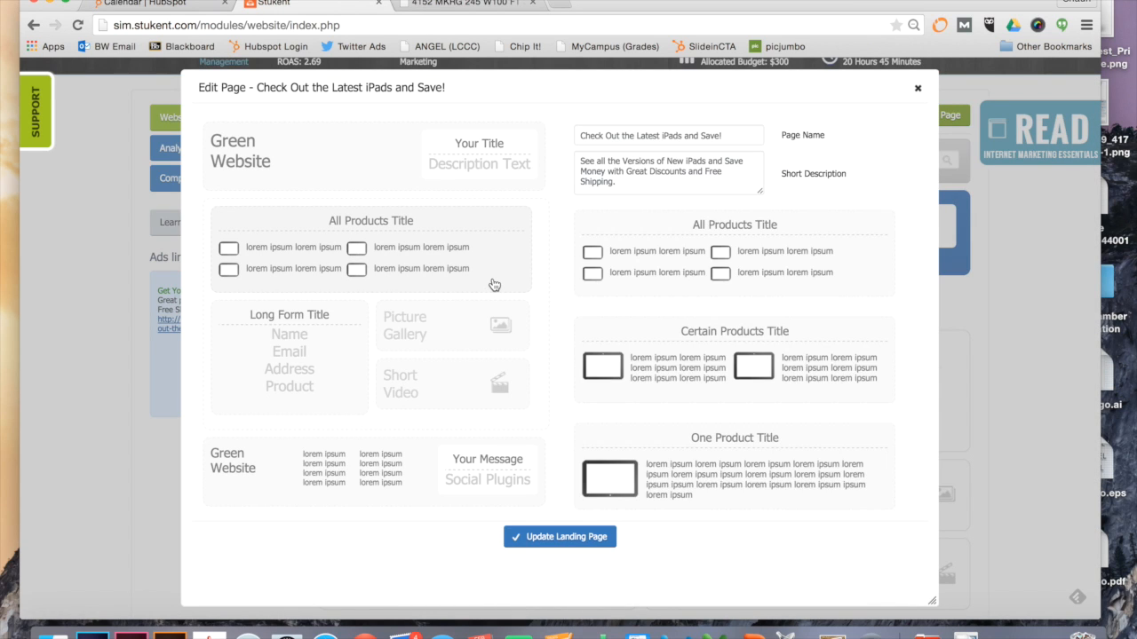
{"action": "left_click", "coordinate": [478, 340]}
{"action": "left_click_drag", "start_coordinate": [636, 303], "coordinate": [484, 321]}
{"action": "left_click", "coordinate": [579, 539]}
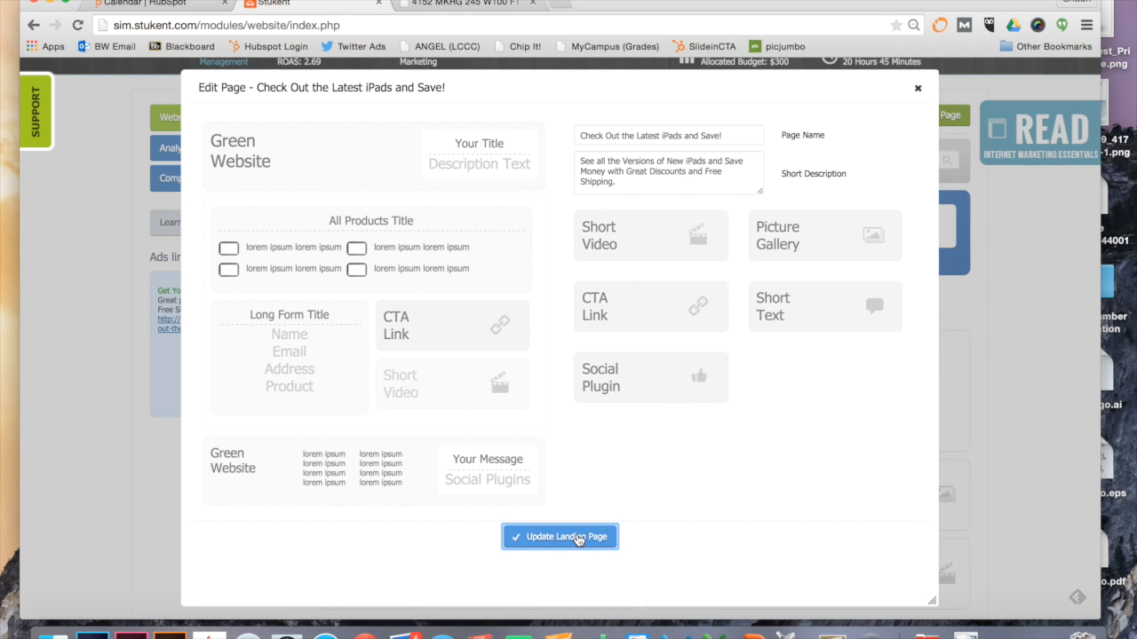
{"action": "scroll", "coordinate": [578, 541], "scroll_direction": "down", "scroll_amount": 5}
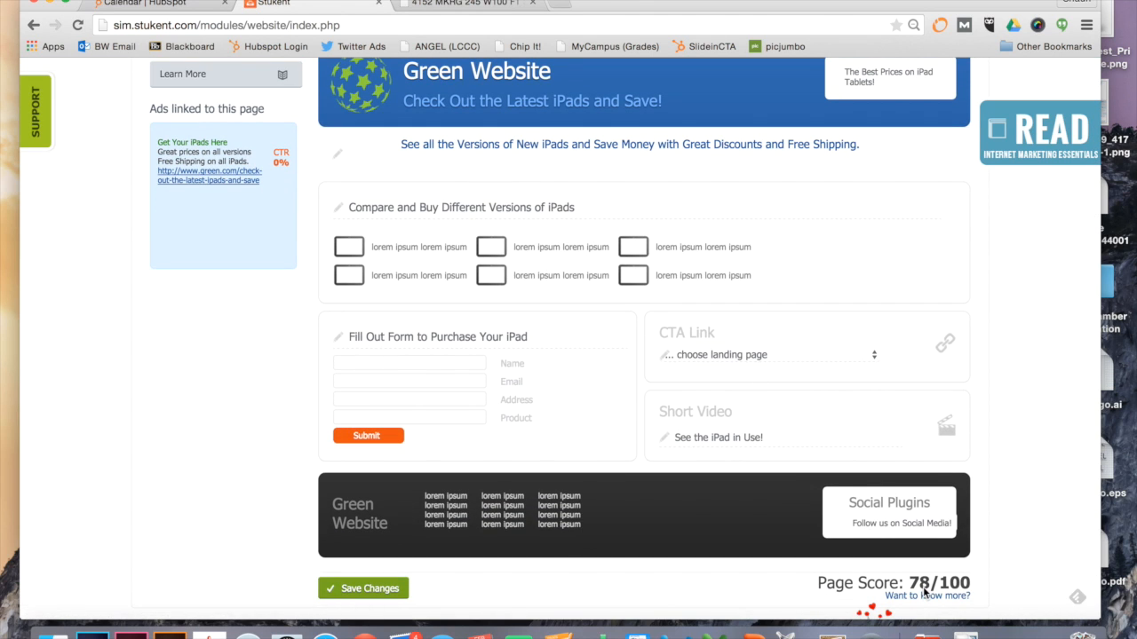
{"action": "scroll", "coordinate": [831, 432], "scroll_direction": "up", "scroll_amount": 3}
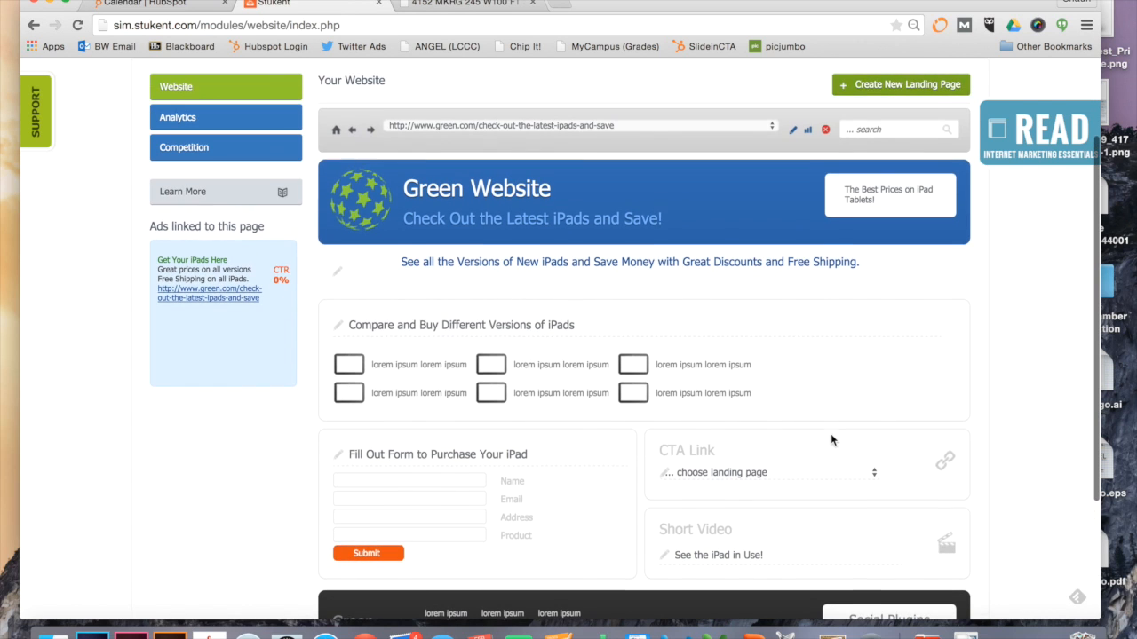
Swap that CTA Link for a Short Text block and update the page, reaching 78/100
{"action": "left_click", "coordinate": [793, 132]}
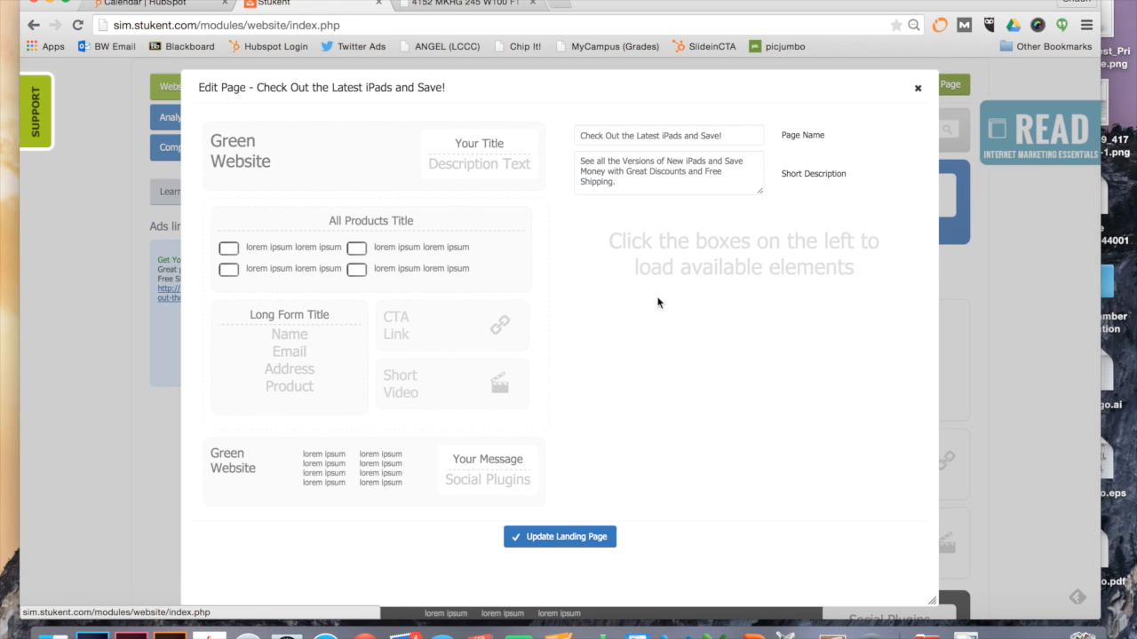
{"action": "left_click", "coordinate": [485, 391]}
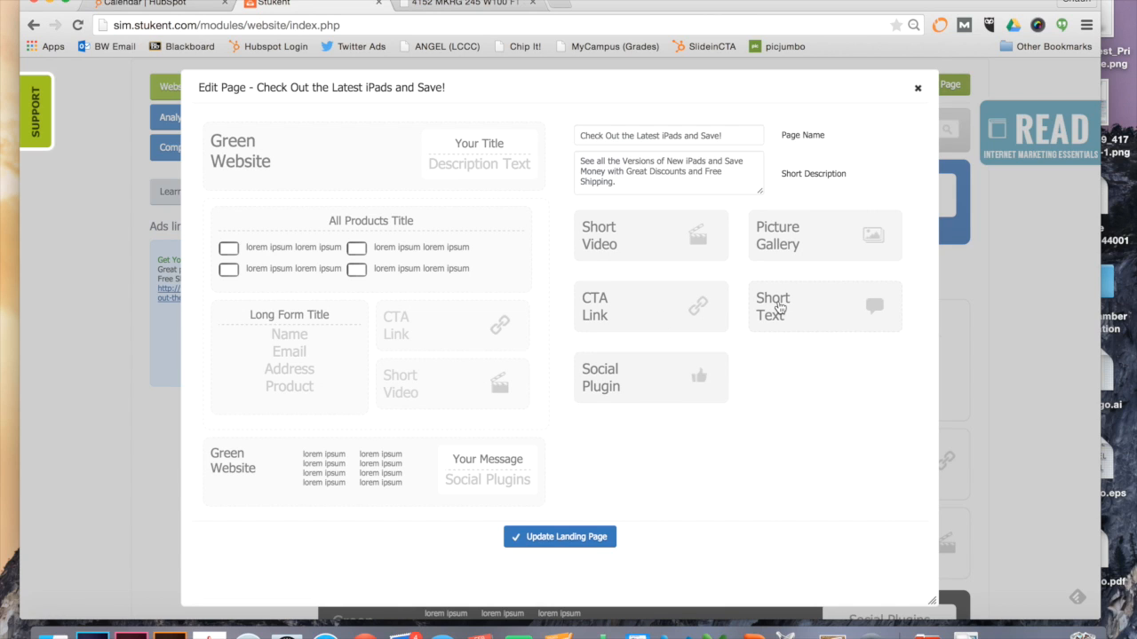
{"action": "left_click_drag", "start_coordinate": [780, 307], "coordinate": [404, 413]}
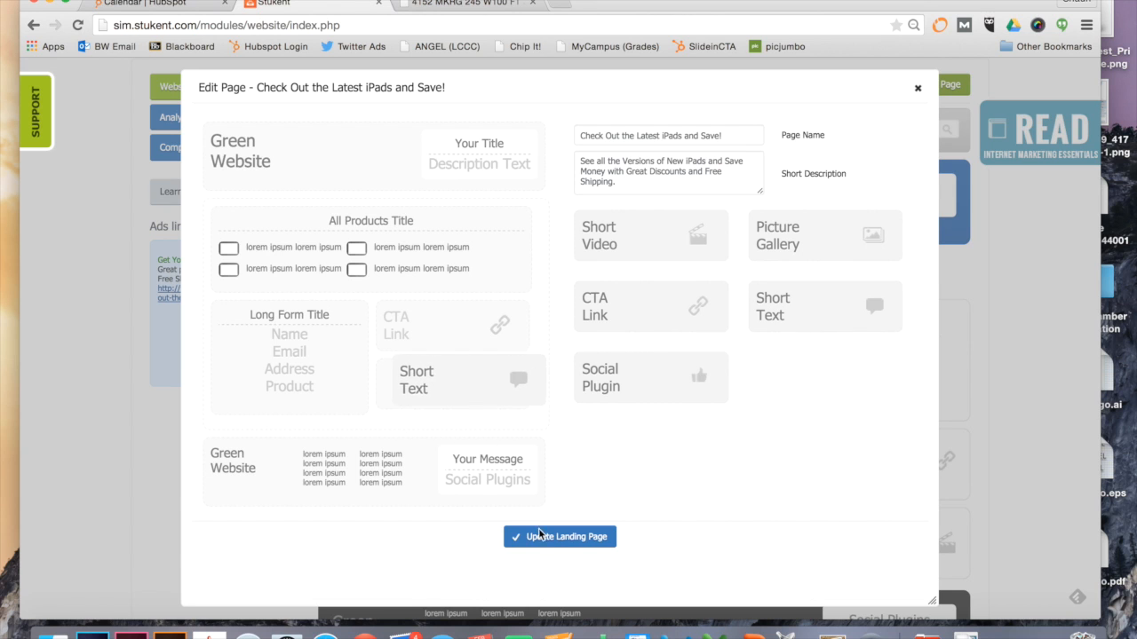
{"action": "left_click", "coordinate": [558, 536]}
{"action": "scroll", "coordinate": [622, 520], "scroll_direction": "down", "scroll_amount": 5}
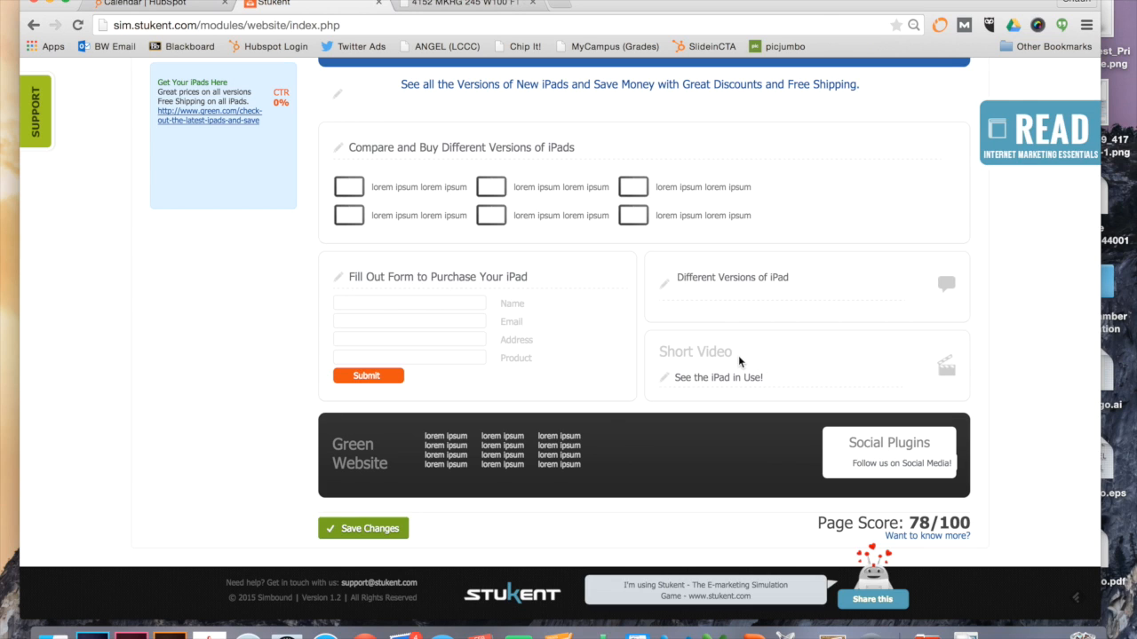
{"action": "scroll", "coordinate": [738, 356], "scroll_direction": "up", "scroll_amount": 5}
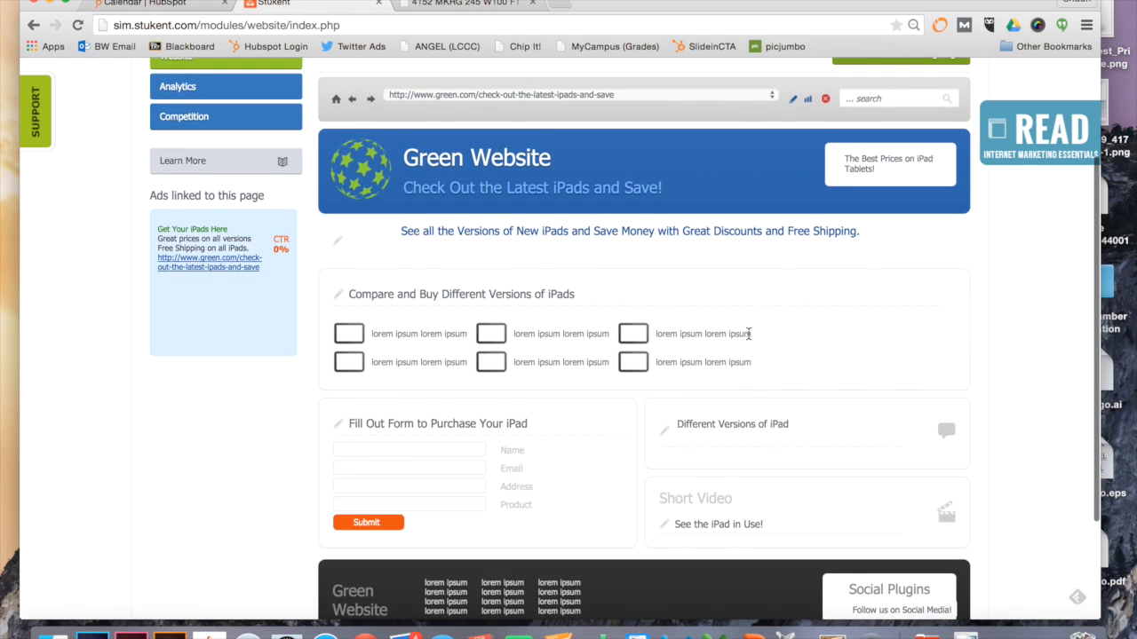
Place a CTA Link block in the short video slot and update the page, still scoring 78/100
{"action": "left_click", "coordinate": [792, 113]}
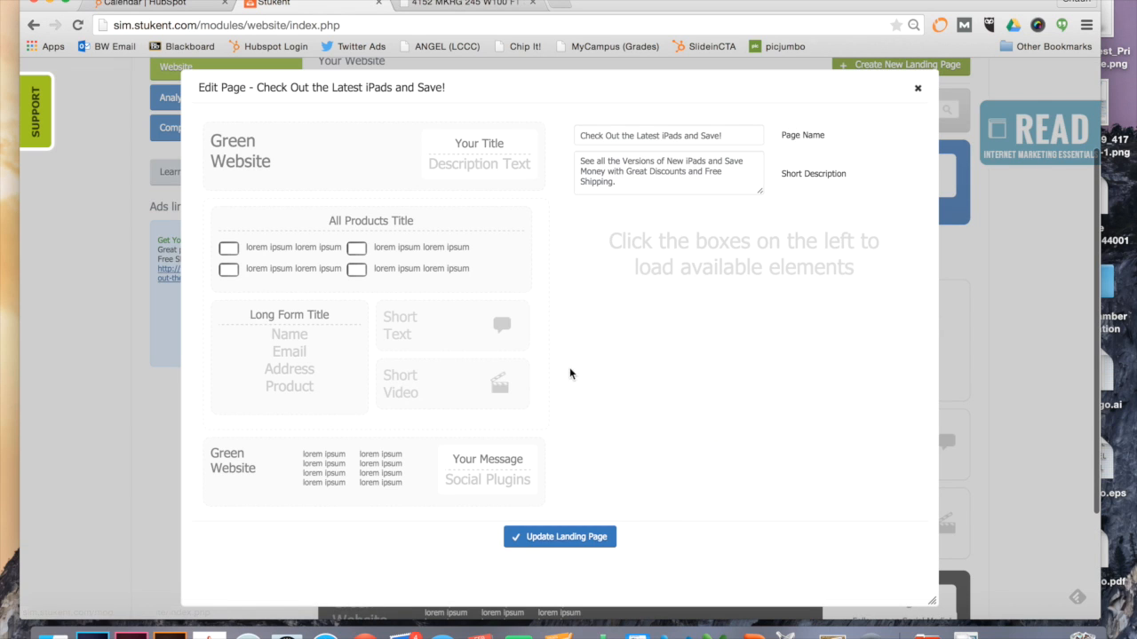
{"action": "left_click", "coordinate": [471, 395]}
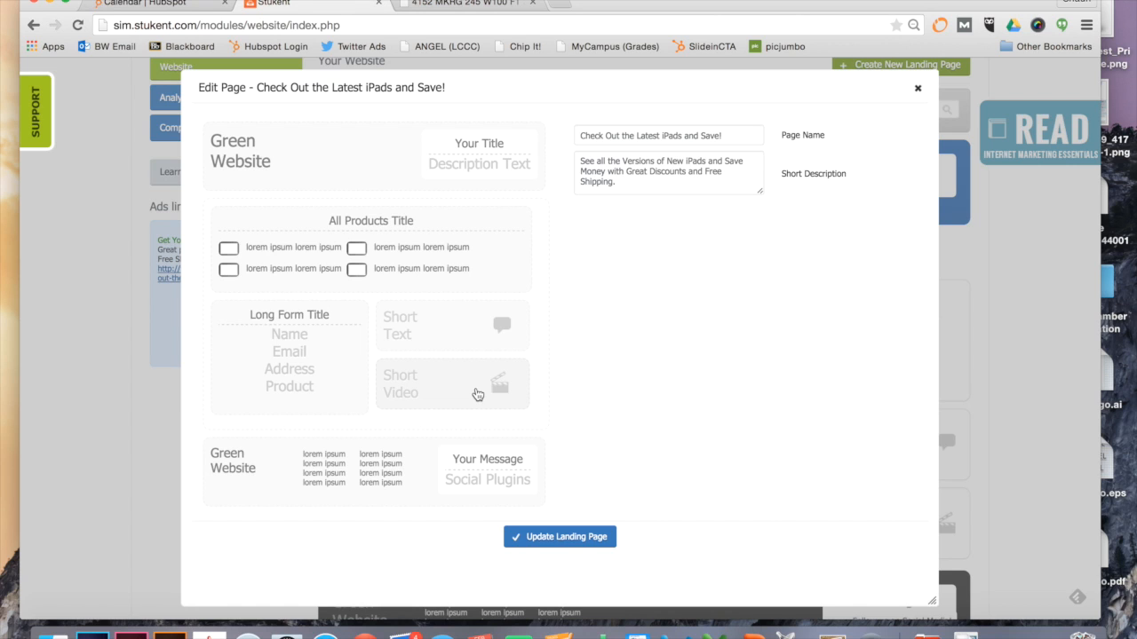
{"action": "left_click", "coordinate": [677, 315]}
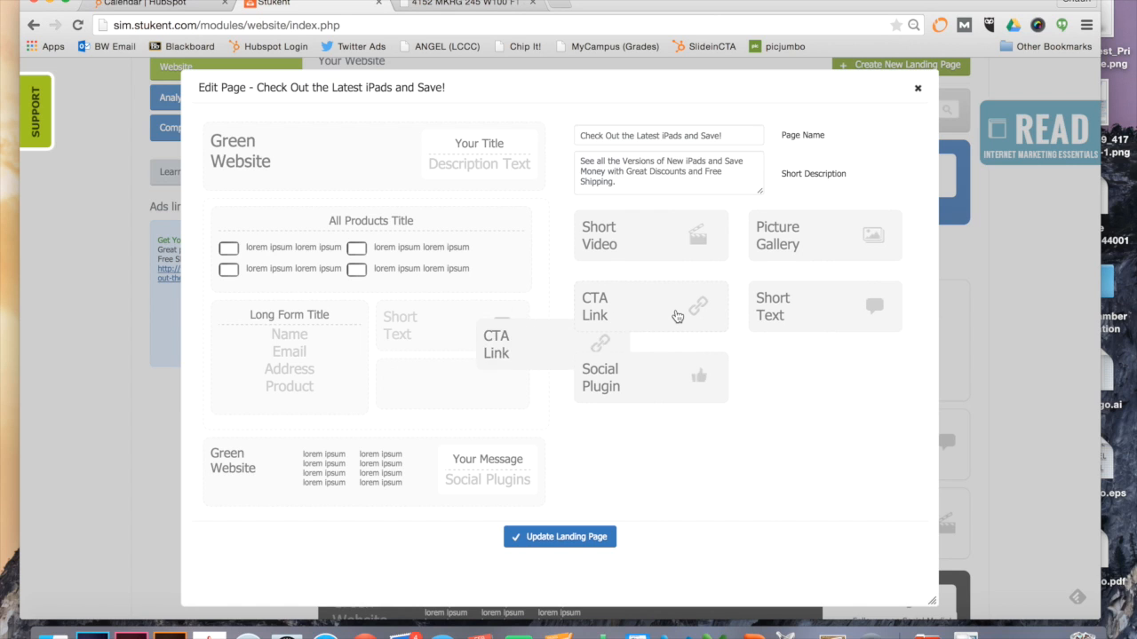
{"action": "left_click_drag", "start_coordinate": [464, 386], "coordinate": [463, 351]}
{"action": "left_click", "coordinate": [451, 391]}
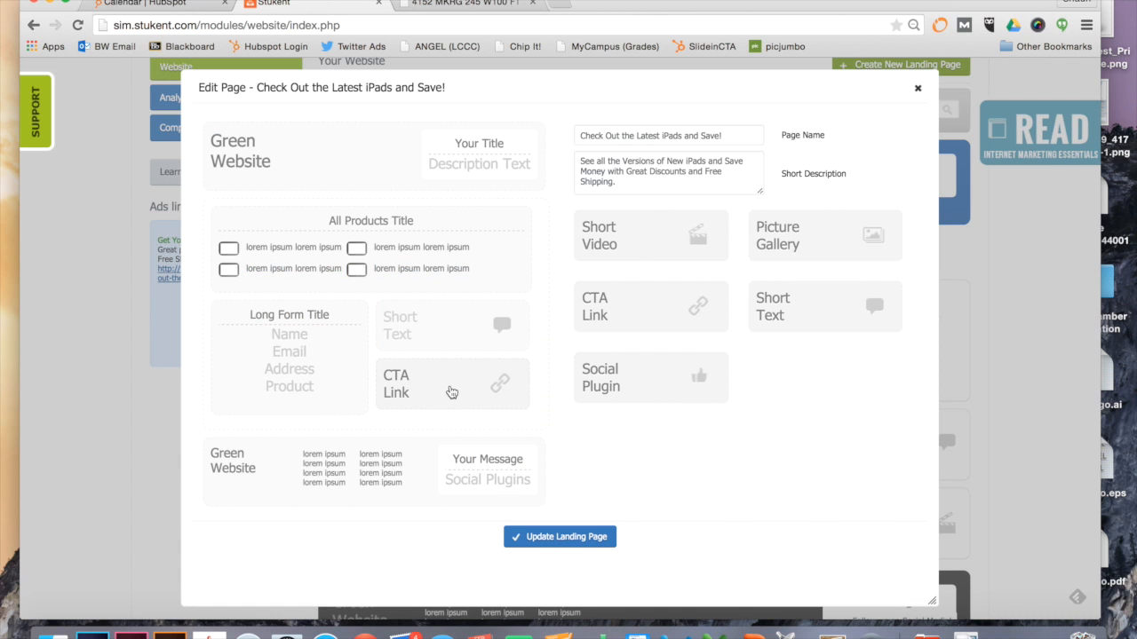
{"action": "left_click", "coordinate": [561, 536]}
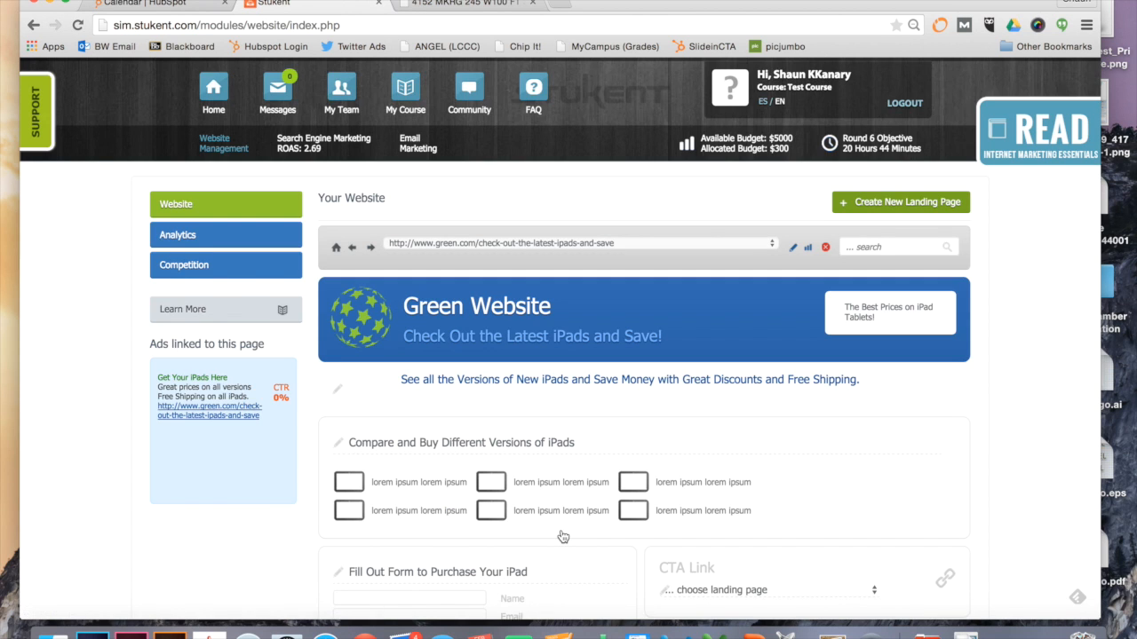
{"action": "scroll", "coordinate": [561, 536], "scroll_direction": "down", "scroll_amount": 5}
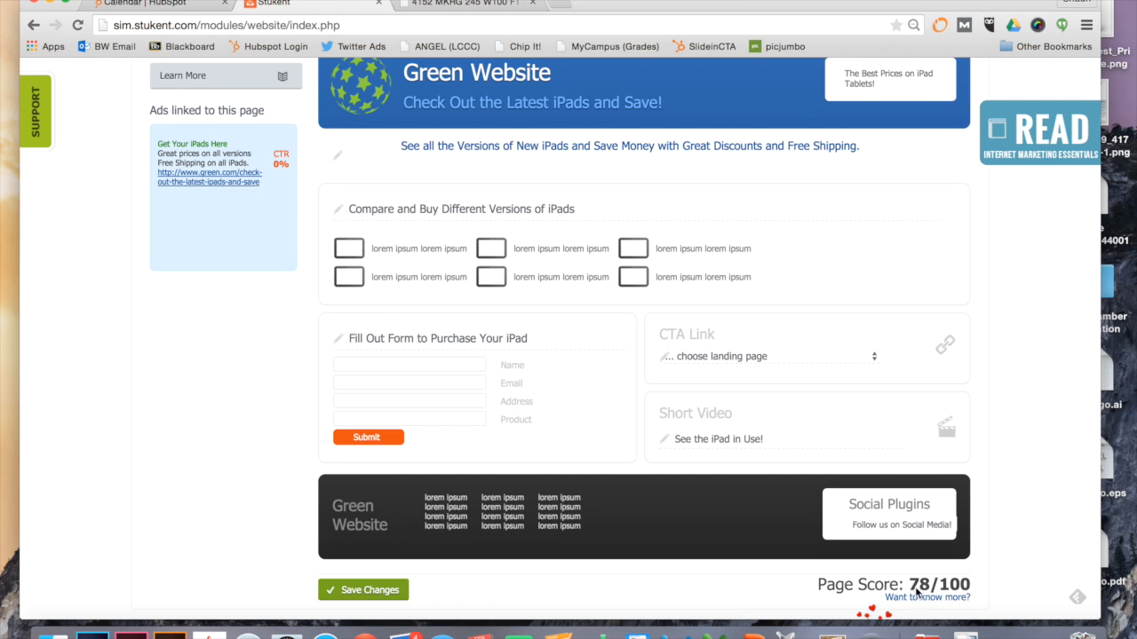
{"action": "scroll", "coordinate": [826, 536], "scroll_direction": "up", "scroll_amount": 1}
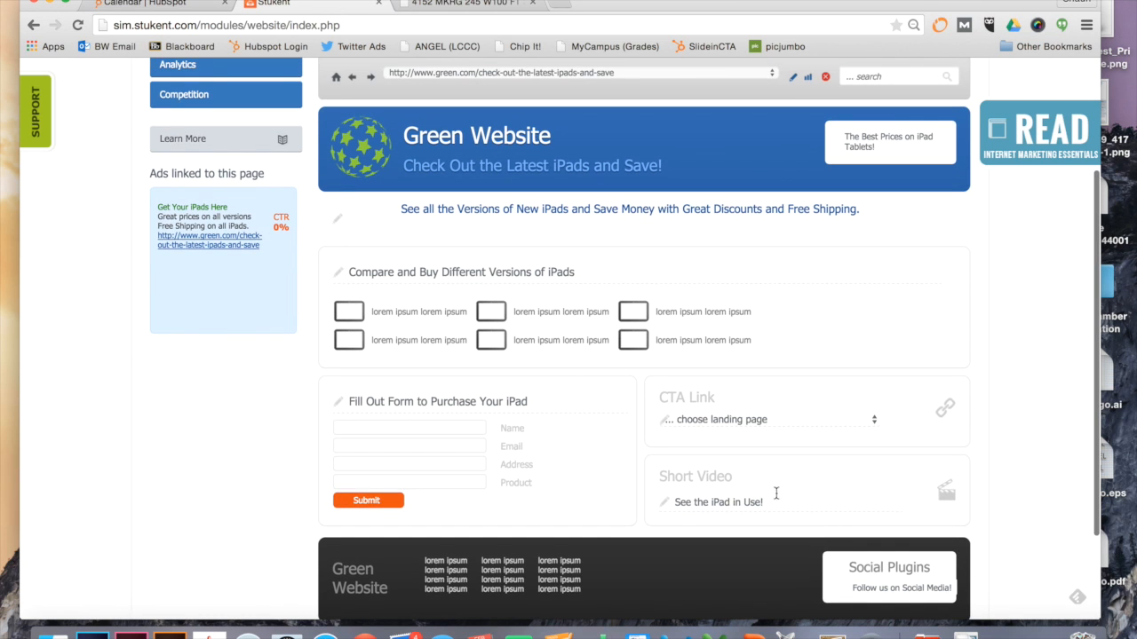
{"action": "scroll", "coordinate": [742, 531], "scroll_direction": "up", "scroll_amount": 1}
{"action": "scroll", "coordinate": [742, 533], "scroll_direction": "down", "scroll_amount": 4}
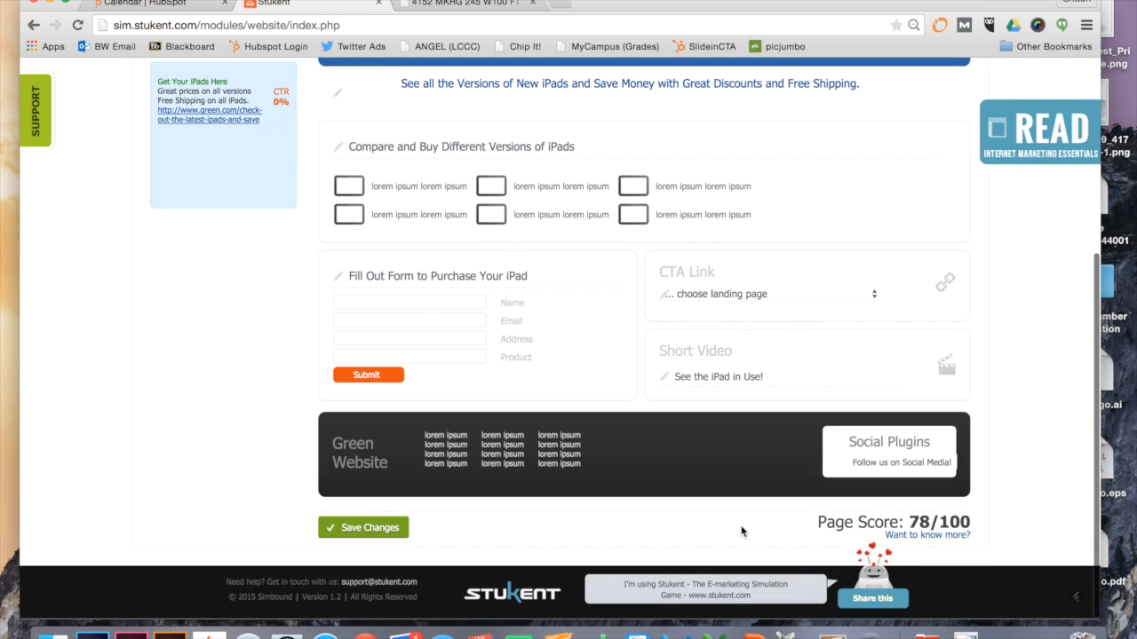
{"action": "scroll", "coordinate": [929, 531], "scroll_direction": "up", "scroll_amount": 5}
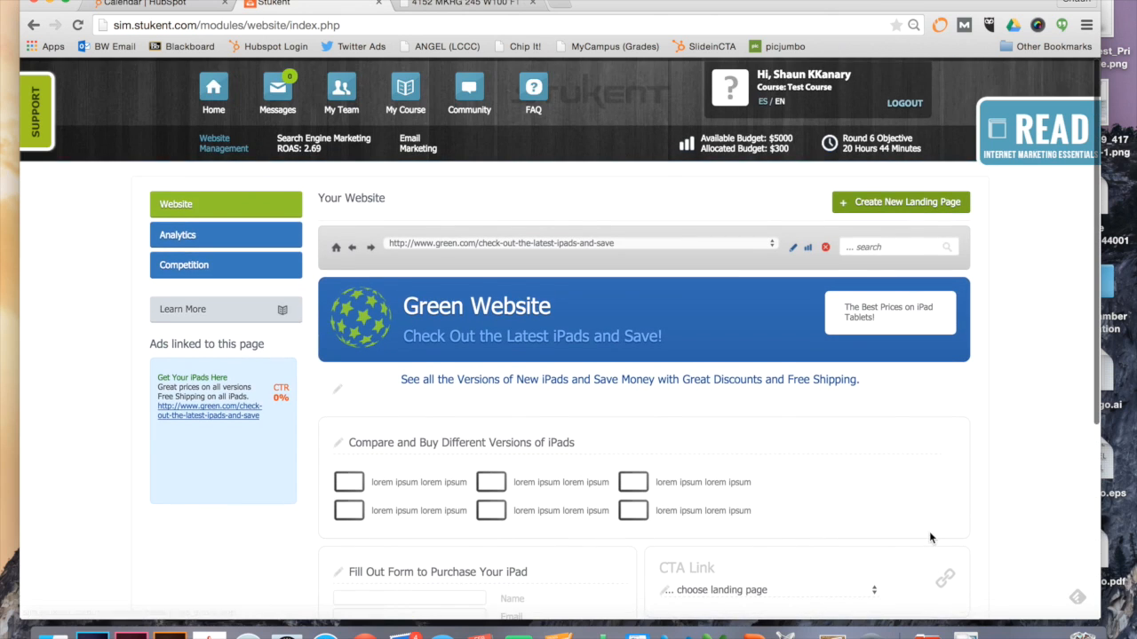
{"action": "scroll", "coordinate": [928, 531], "scroll_direction": "down", "scroll_amount": 1}
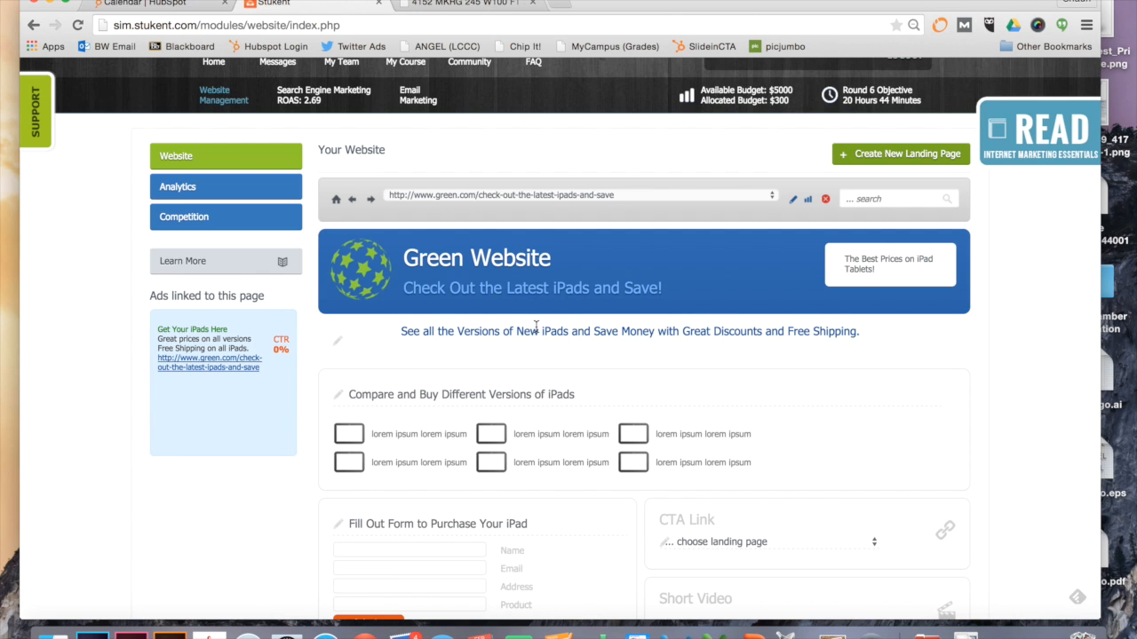
{"action": "scroll", "coordinate": [536, 328], "scroll_direction": "up", "scroll_amount": 1}
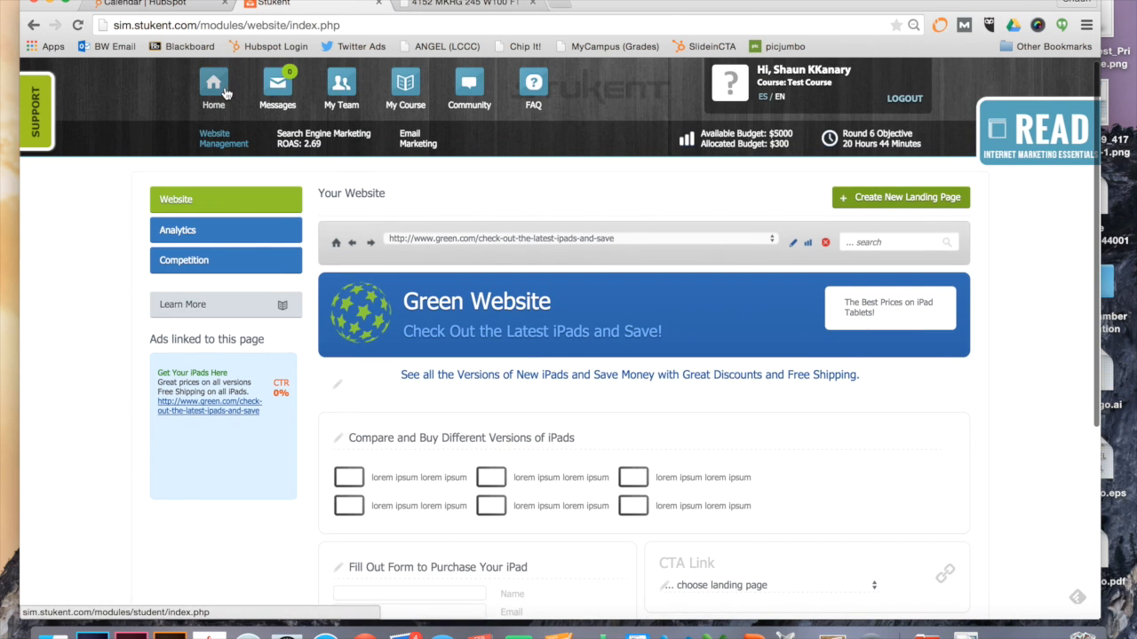
Return via Home to Search Engine Marketing Ads and view both iPad ads with zero clicks
{"action": "left_click", "coordinate": [222, 91]}
{"action": "left_click", "coordinate": [515, 246]}
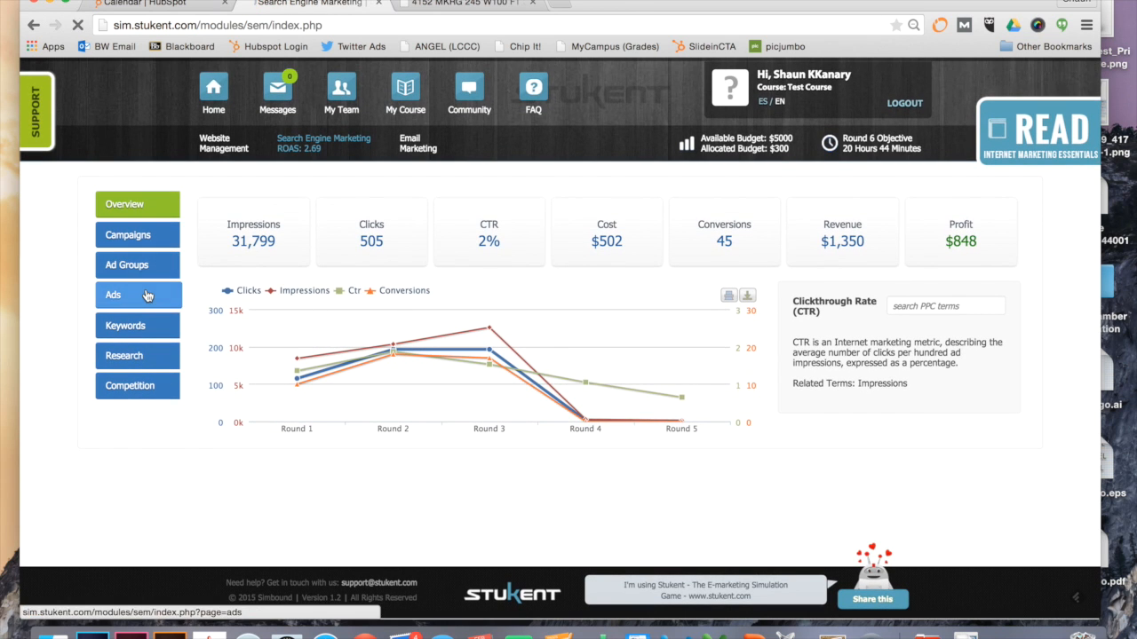
{"action": "left_click", "coordinate": [144, 295]}
{"action": "scroll", "coordinate": [337, 455], "scroll_direction": "down", "scroll_amount": 2}
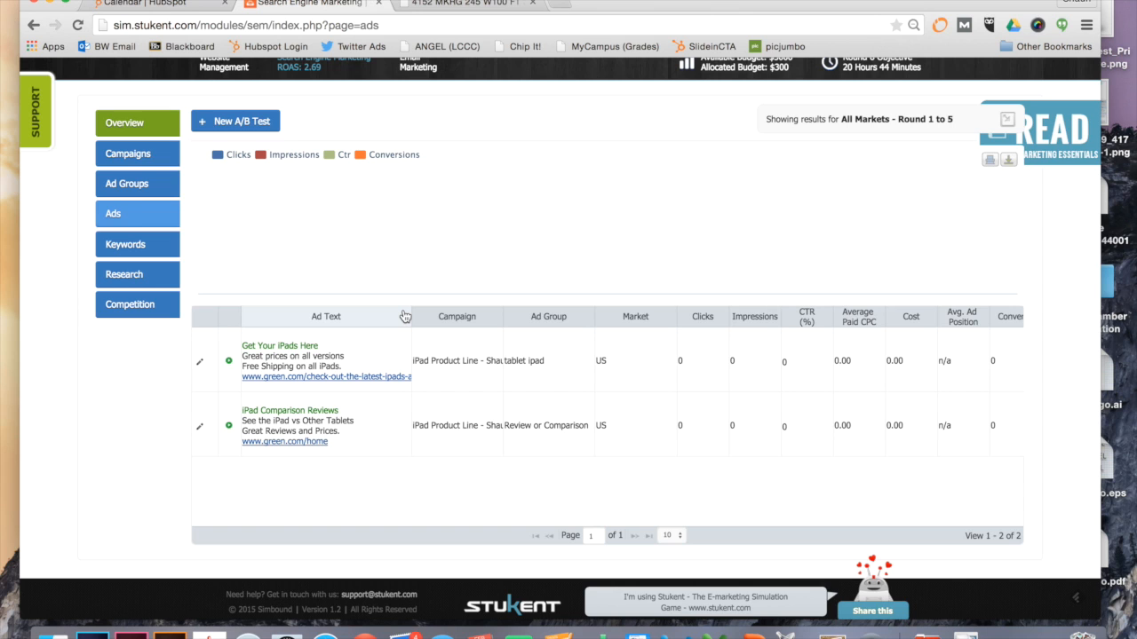
{"action": "scroll", "coordinate": [404, 317], "scroll_direction": "up", "scroll_amount": 2}
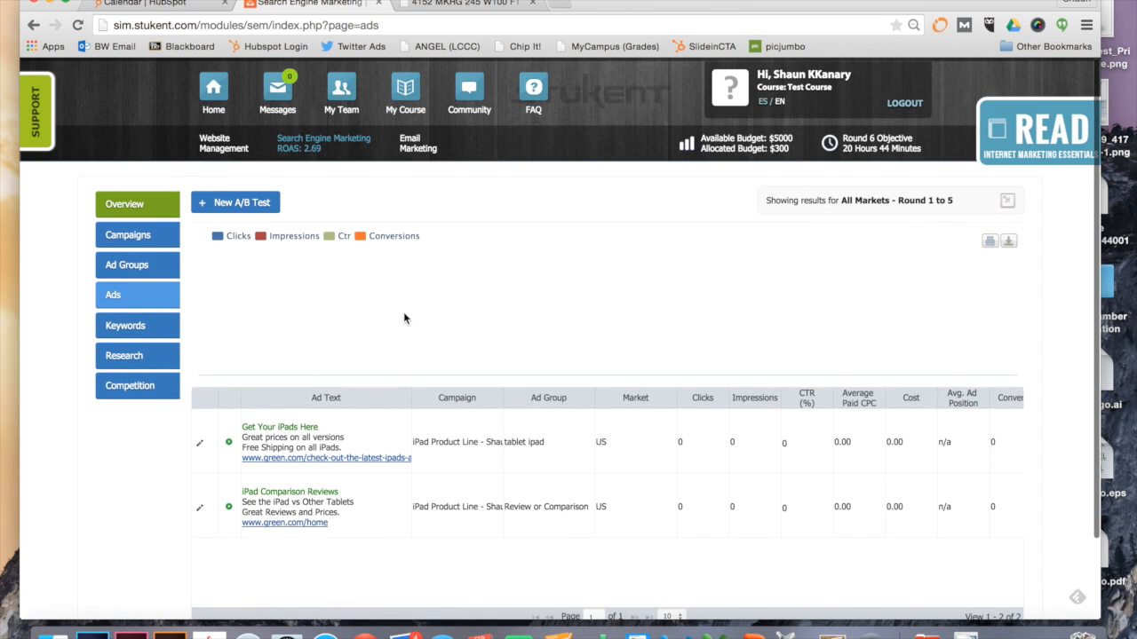